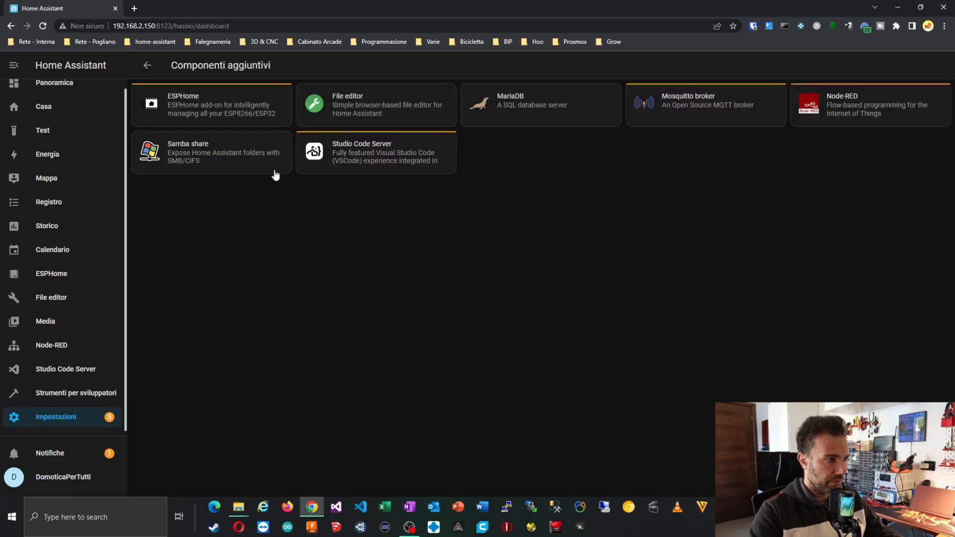
Open the add-on store, scroll to the Community Add-ons, and open a new browser tab.
{"action": "left_click", "coordinate": [885, 472]}
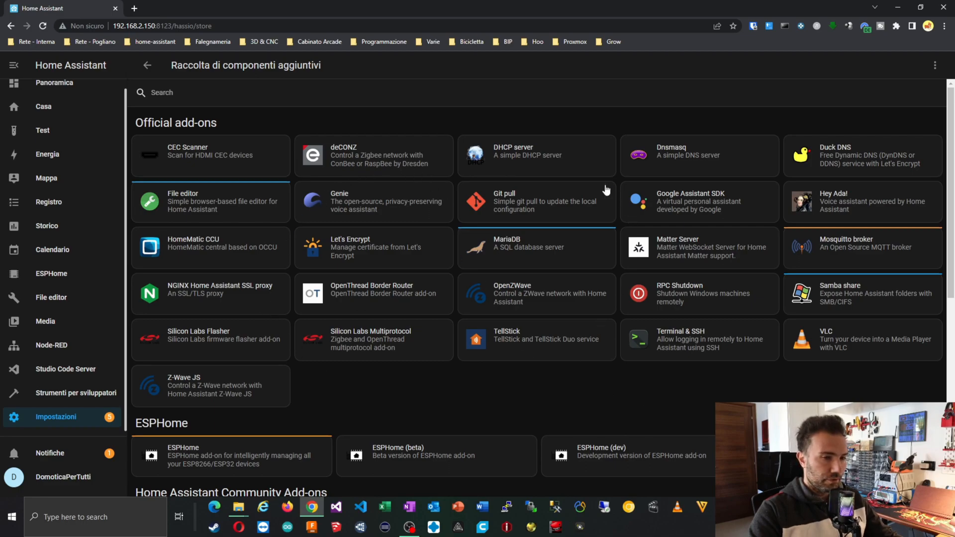
{"action": "scroll", "coordinate": [519, 282], "scroll_direction": "down", "scroll_amount": 7}
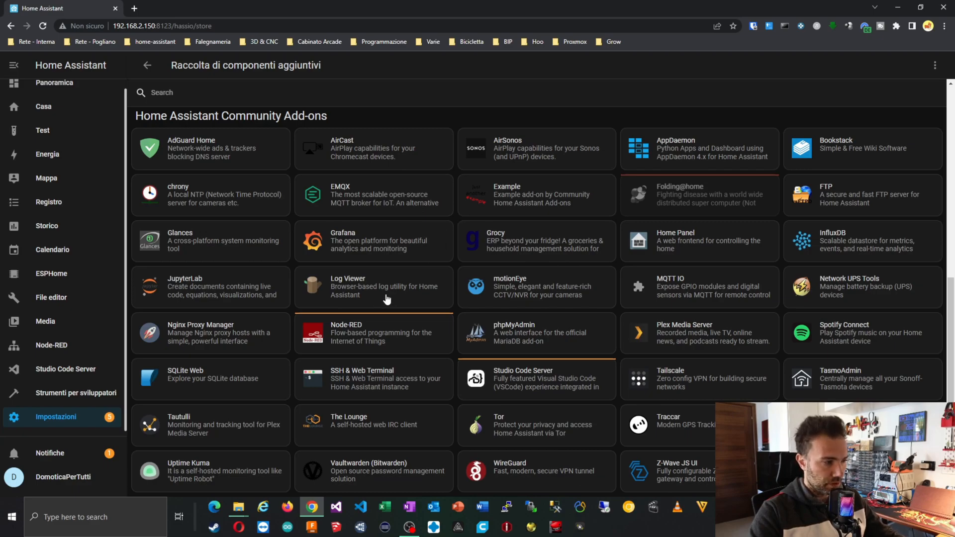
{"action": "left_click", "coordinate": [134, 8]}
Search Google for 'repository home assistant google drive backup' and pass the reCAPTCHA check.
{"action": "left_click", "coordinate": [464, 211]}
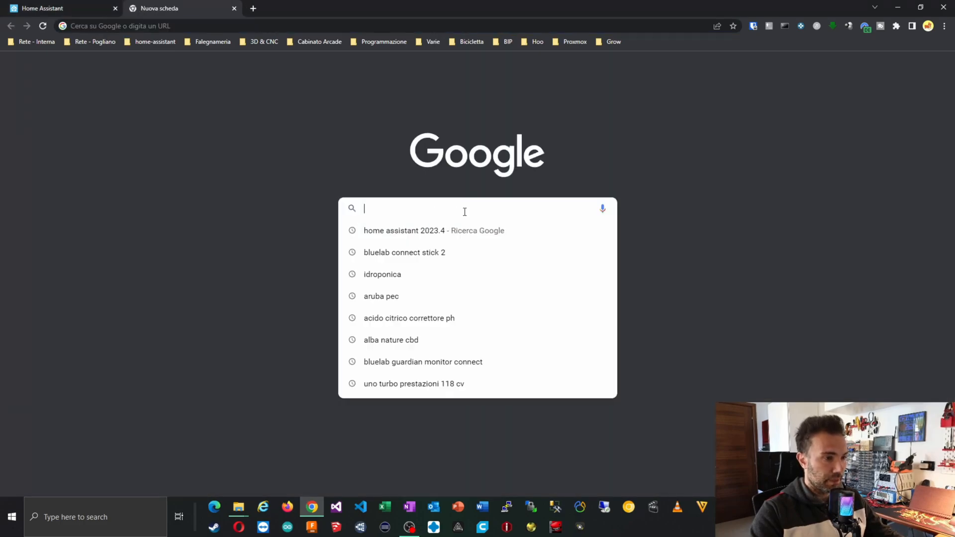
{"action": "type", "text": "reposit"}
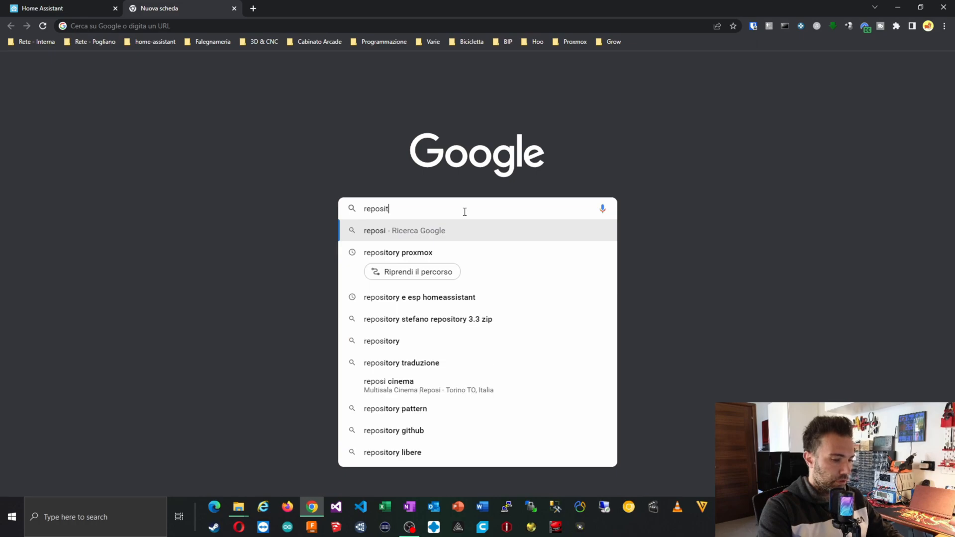
{"action": "type", "text": "ory"}
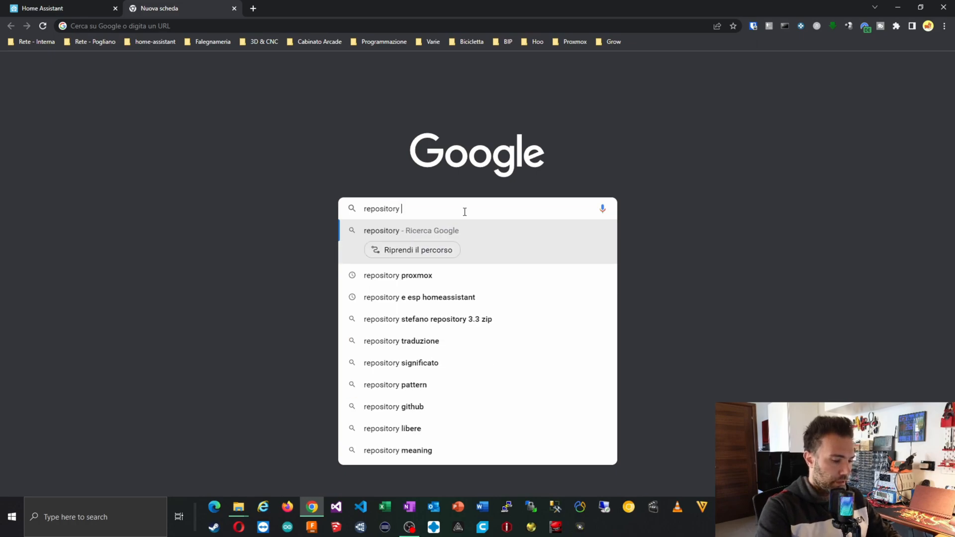
{"action": "type", "text": " home assistan"}
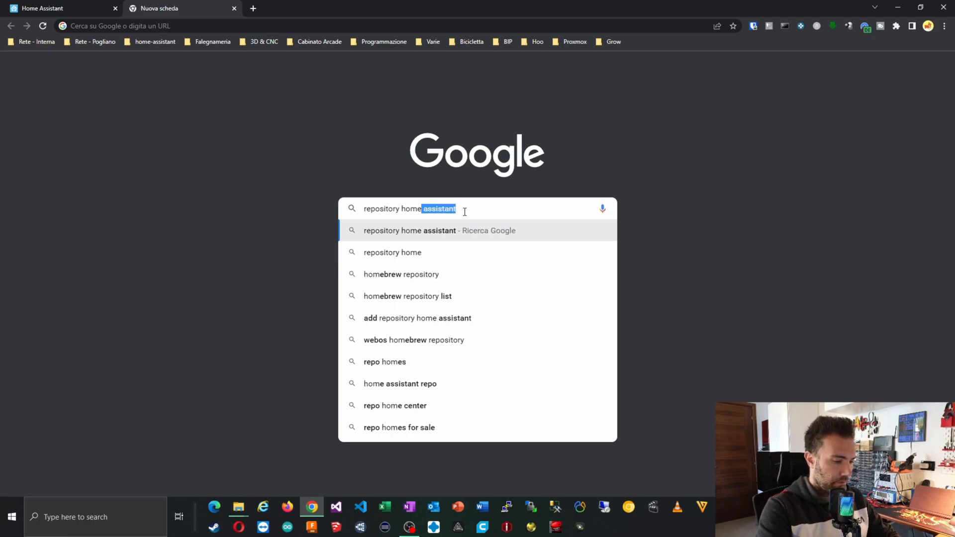
{"action": "type", "text": "t "}
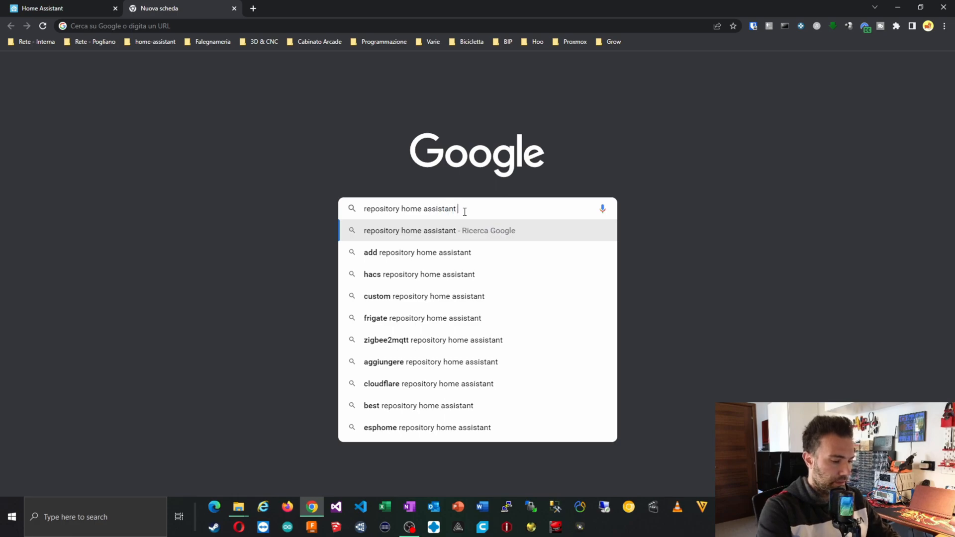
{"action": "type", "text": "google drive"}
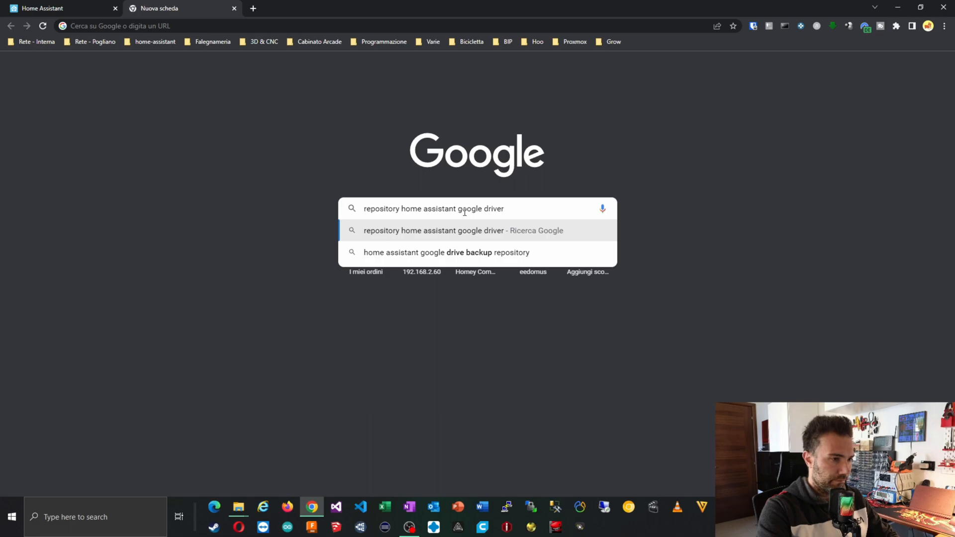
{"action": "type", "text": " backup"}
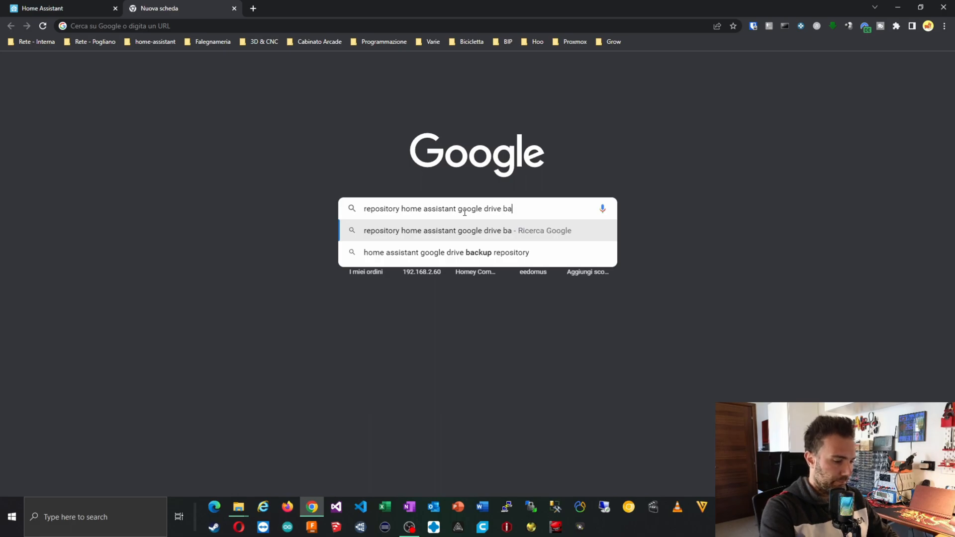
{"action": "key", "text": "Return"}
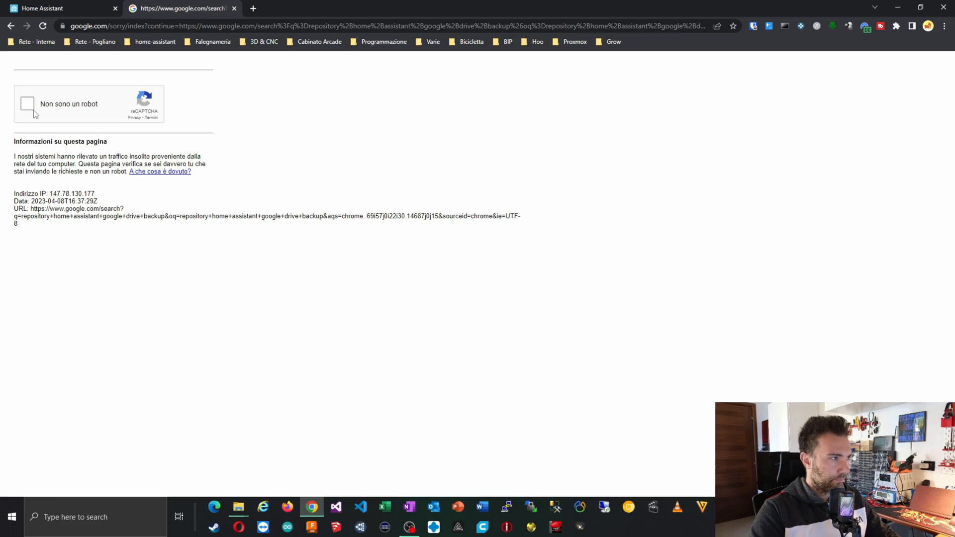
{"action": "left_click", "coordinate": [29, 108]}
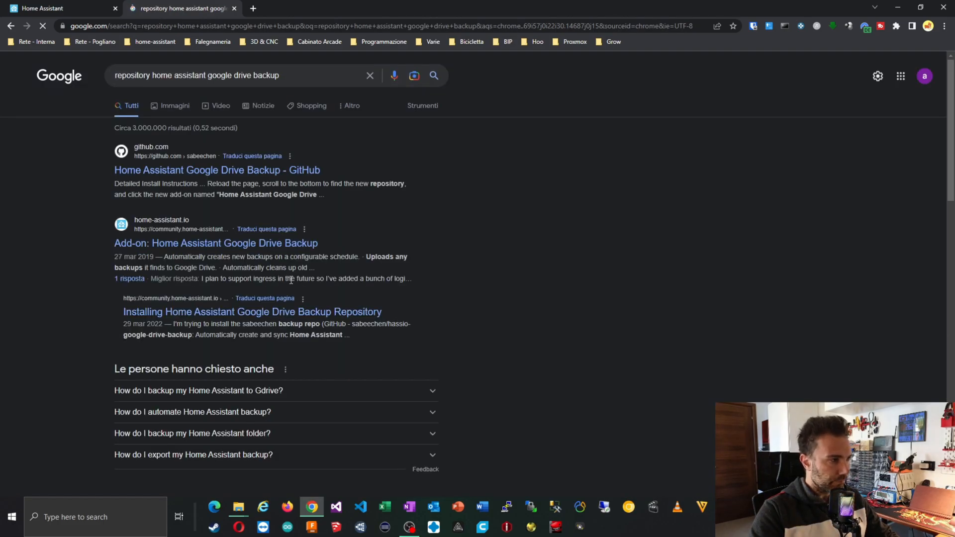
Open the hassio-google-drive-backup GitHub repository and copy its HTTPS clone URL.
{"action": "left_click", "coordinate": [211, 171]}
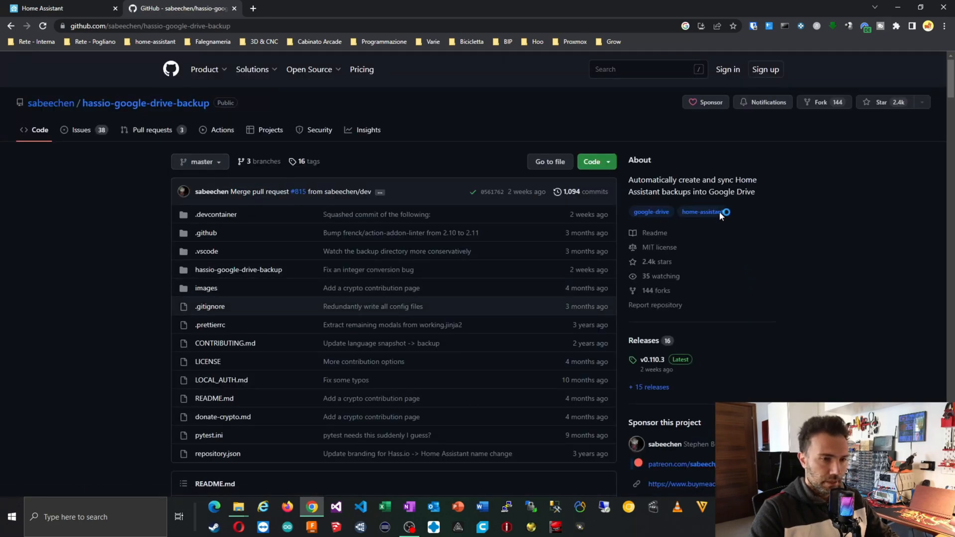
{"action": "scroll", "coordinate": [754, 267], "scroll_direction": "down", "scroll_amount": 5}
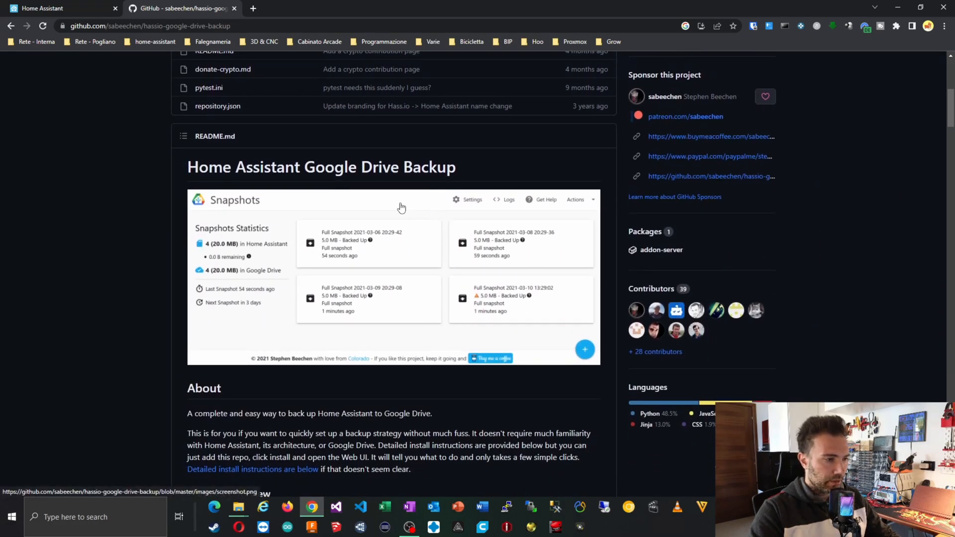
{"action": "scroll", "coordinate": [495, 174], "scroll_direction": "up", "scroll_amount": 5}
{"action": "scroll", "coordinate": [494, 174], "scroll_direction": "up", "scroll_amount": 1}
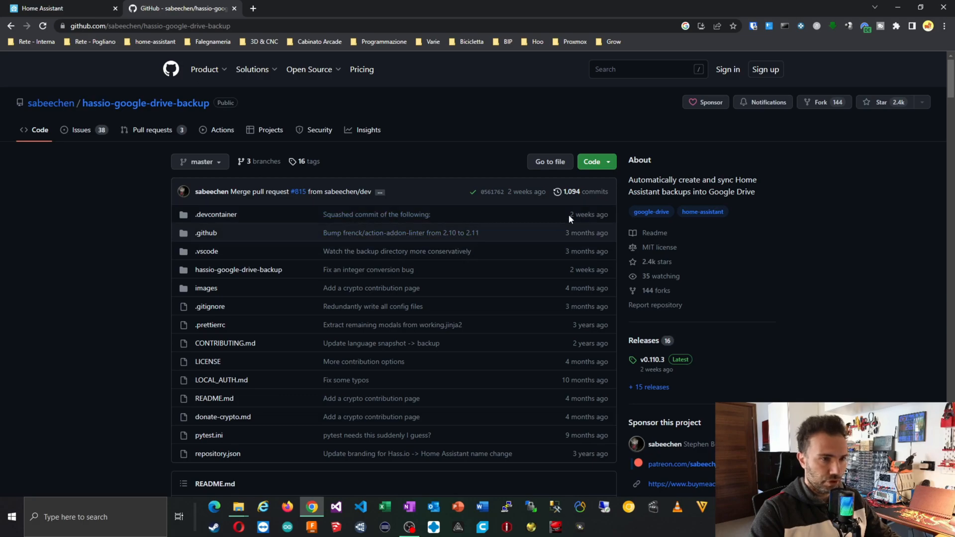
{"action": "left_click", "coordinate": [611, 164]}
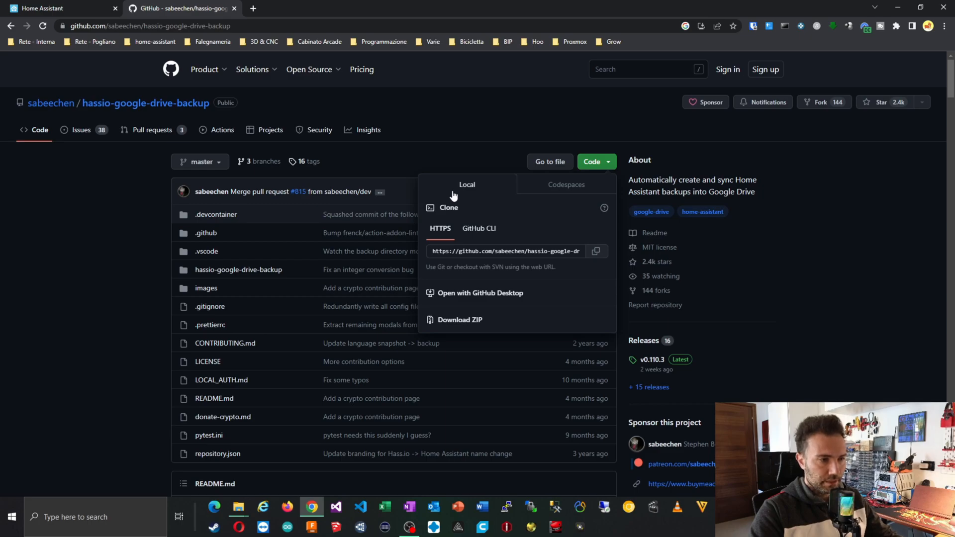
{"action": "left_click", "coordinate": [596, 251]}
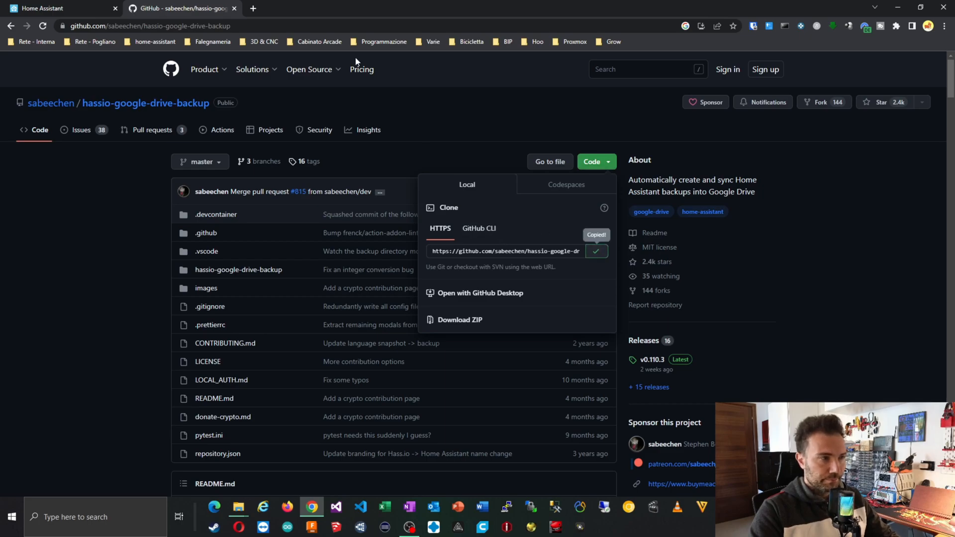
Back in Home Assistant, add the copied repository URL through the add-on store's repositories manager.
{"action": "left_click", "coordinate": [97, 7]}
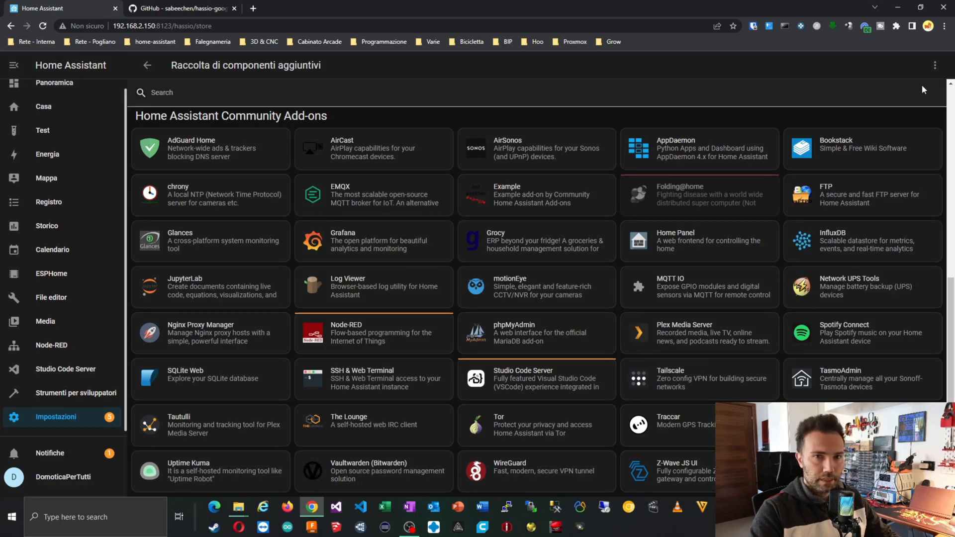
{"action": "left_click", "coordinate": [934, 67]}
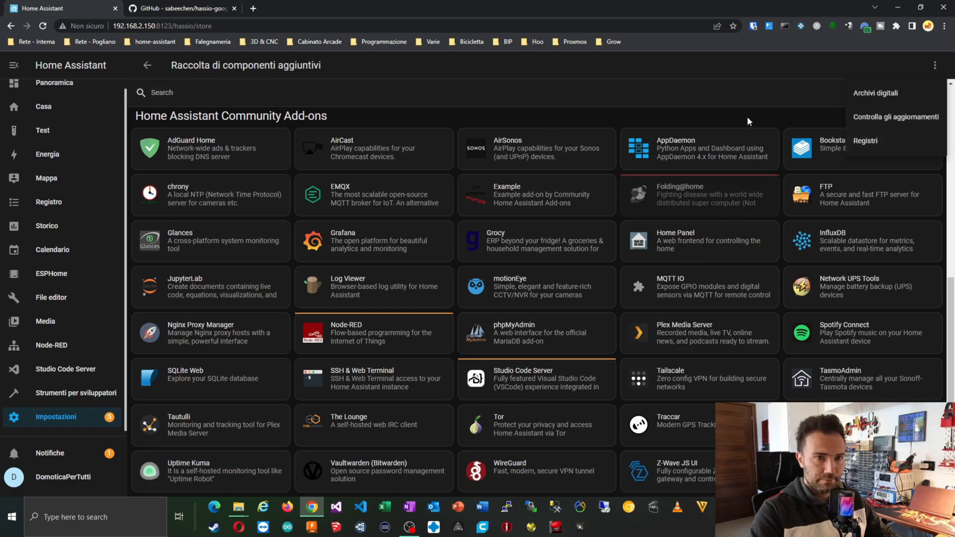
{"action": "left_click", "coordinate": [750, 102]}
{"action": "scroll", "coordinate": [895, 391], "scroll_direction": "up", "scroll_amount": 8}
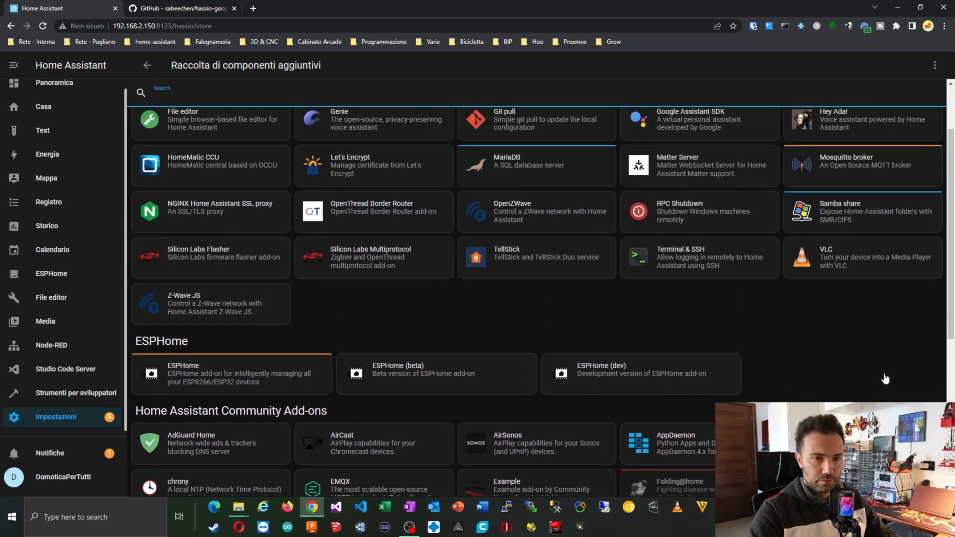
{"action": "left_click", "coordinate": [933, 67]}
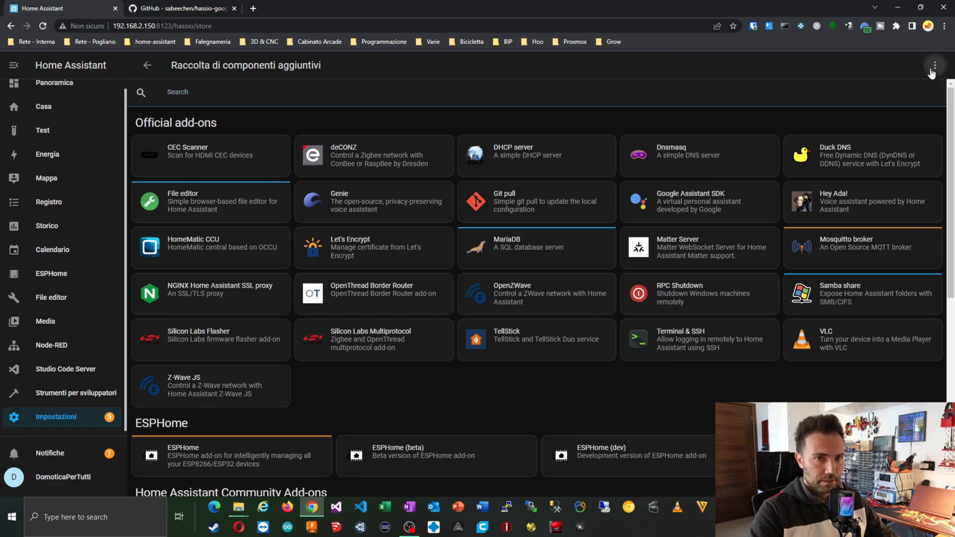
{"action": "left_click", "coordinate": [890, 90]}
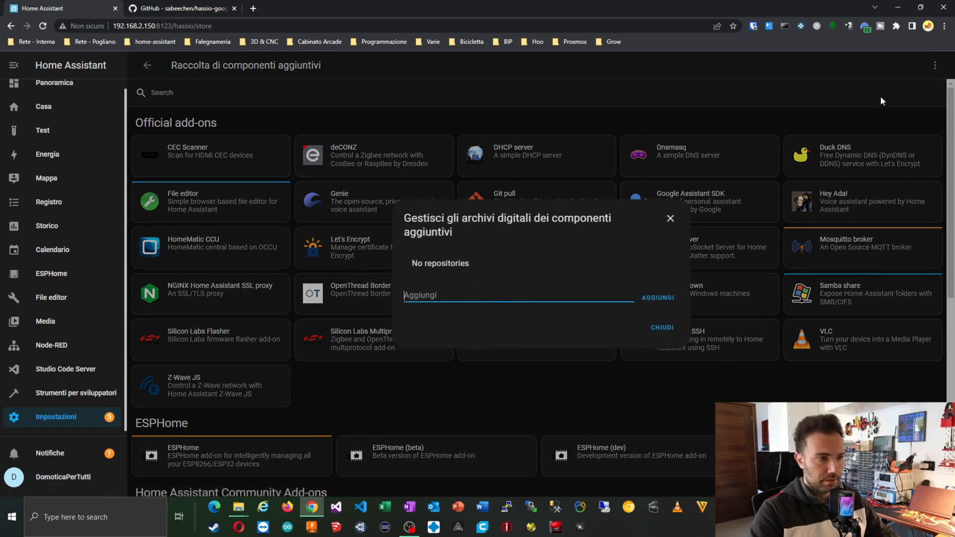
{"action": "key", "text": "ctrl+v"}
{"action": "left_click", "coordinate": [658, 297]}
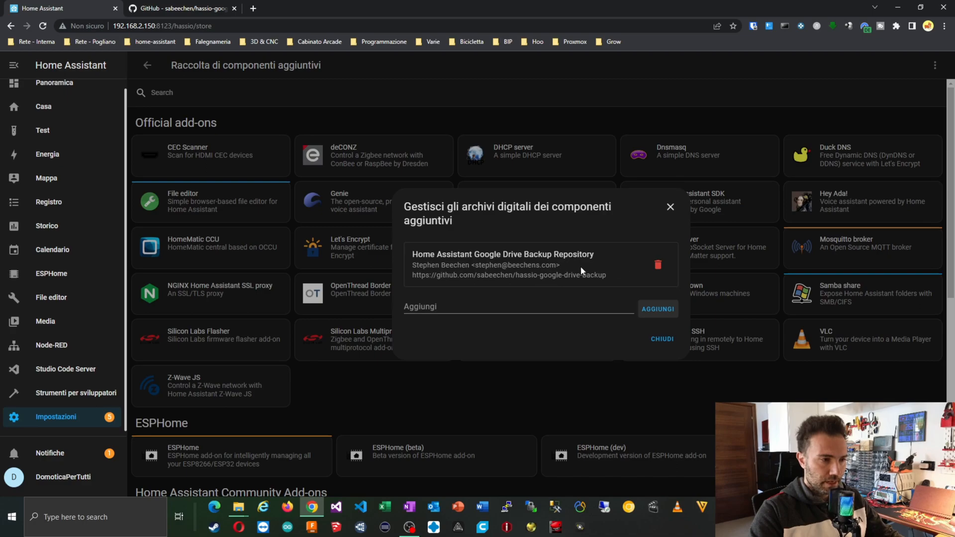
{"action": "left_click", "coordinate": [656, 343]}
Reload the add-on store and scroll down to the new Google Drive Backup add-on.
{"action": "scroll", "coordinate": [501, 338], "scroll_direction": "down", "scroll_amount": 3}
{"action": "scroll", "coordinate": [501, 338], "scroll_direction": "down", "scroll_amount": 4}
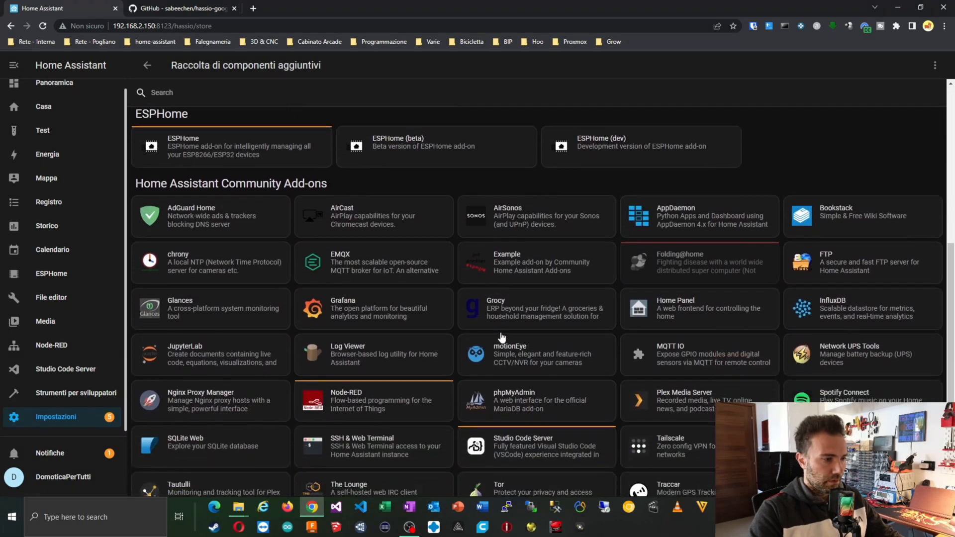
{"action": "scroll", "coordinate": [631, 348], "scroll_direction": "up", "scroll_amount": 3}
{"action": "scroll", "coordinate": [632, 348], "scroll_direction": "up", "scroll_amount": 4}
{"action": "scroll", "coordinate": [625, 337], "scroll_direction": "down", "scroll_amount": 1}
{"action": "scroll", "coordinate": [625, 336], "scroll_direction": "up", "scroll_amount": 1}
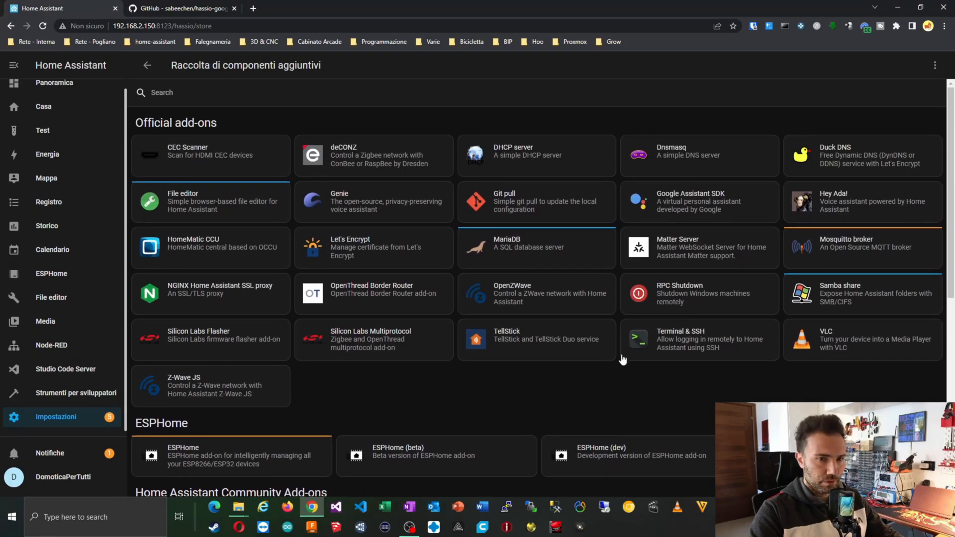
{"action": "key", "text": "F5"}
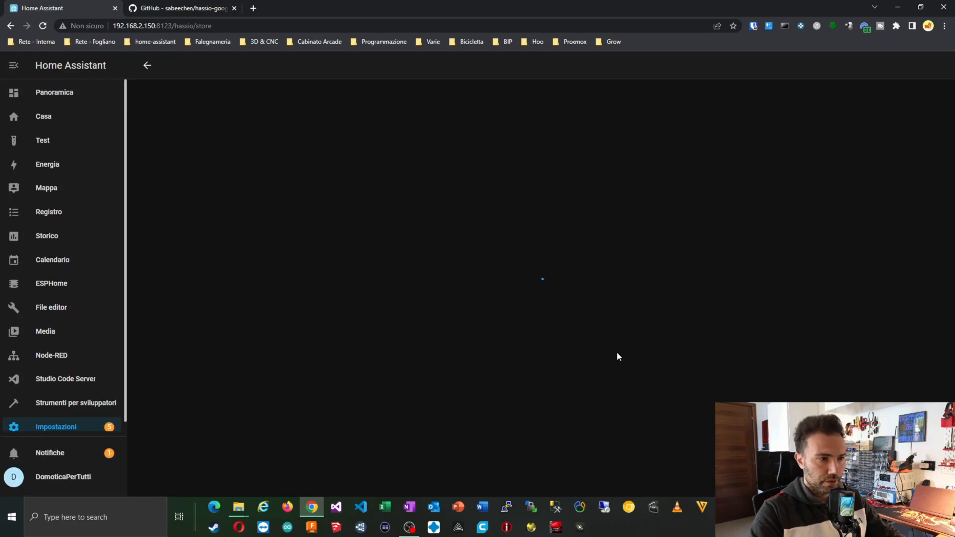
{"action": "scroll", "coordinate": [616, 357], "scroll_direction": "down", "scroll_amount": 9}
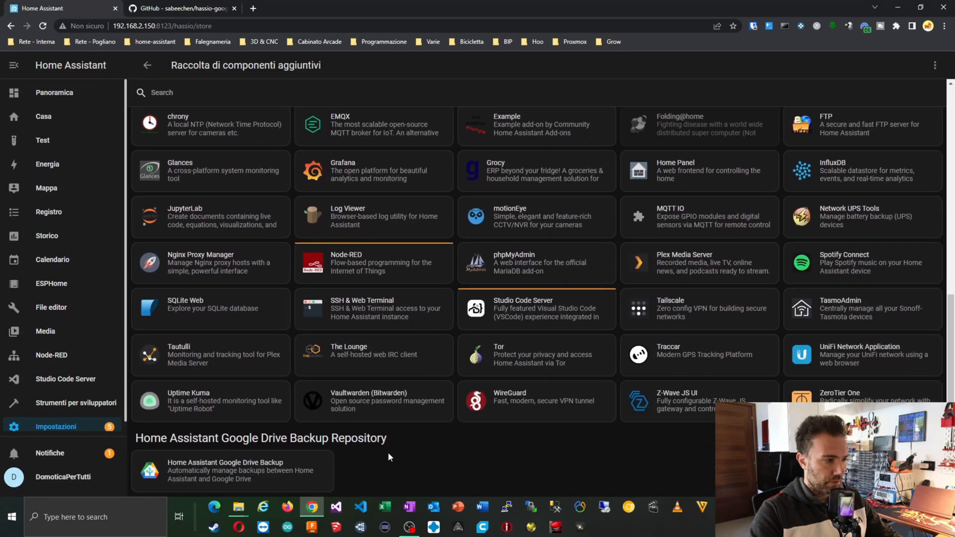
Install the Google Drive Backup add-on with watchdog and sidebar entry enabled.
{"action": "left_click", "coordinate": [198, 470]}
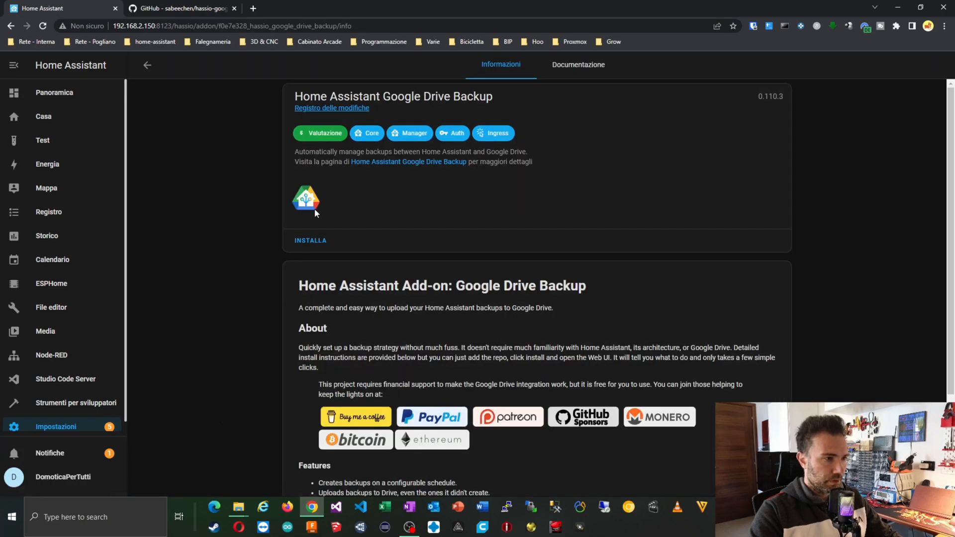
{"action": "left_click", "coordinate": [321, 244]}
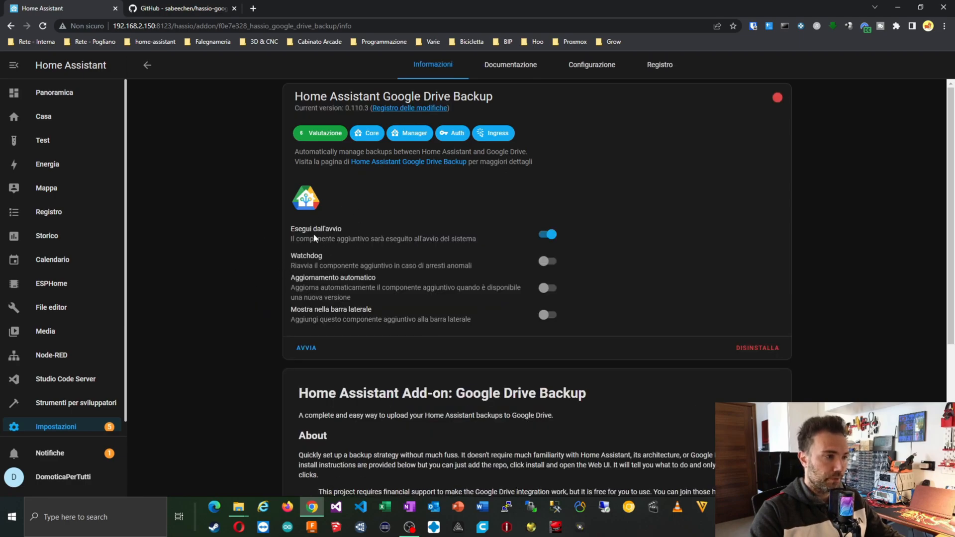
{"action": "left_click", "coordinate": [548, 261]}
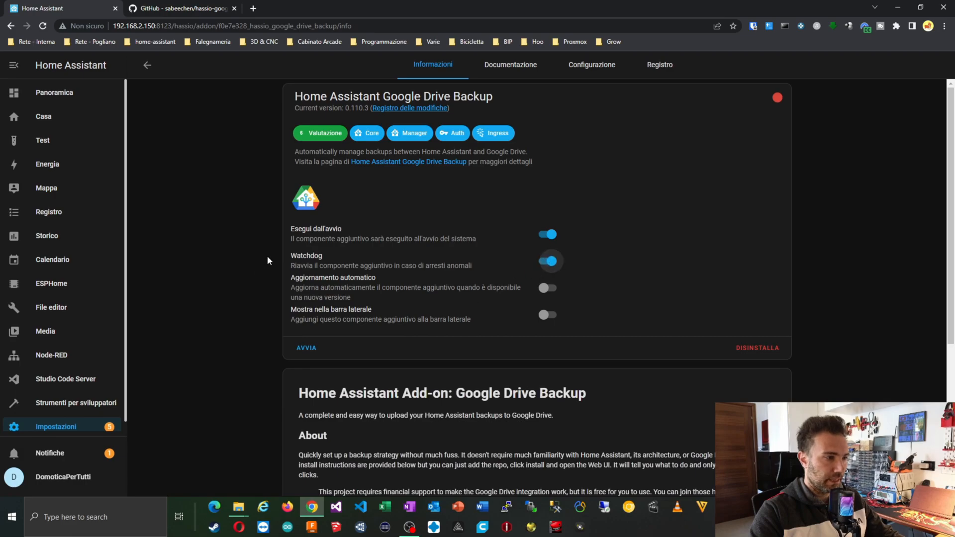
{"action": "left_click", "coordinate": [549, 321]}
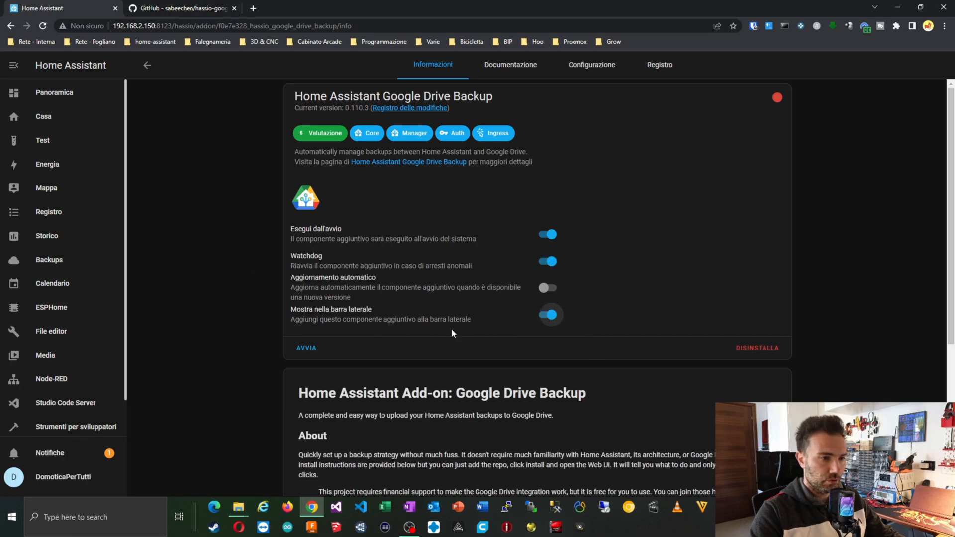
{"action": "scroll", "coordinate": [93, 315], "scroll_direction": "down", "scroll_amount": 1}
{"action": "scroll", "coordinate": [388, 395], "scroll_direction": "down", "scroll_amount": 1}
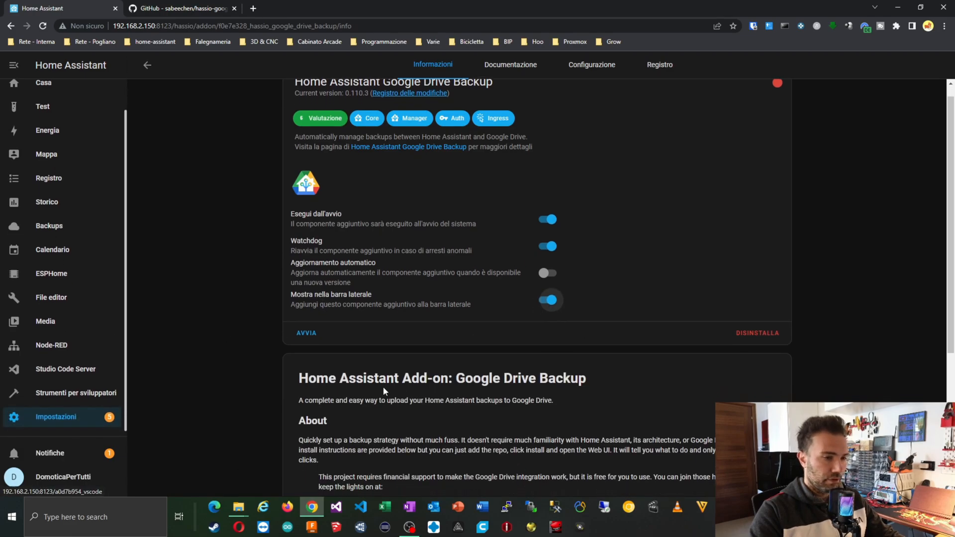
{"action": "scroll", "coordinate": [318, 314], "scroll_direction": "up", "scroll_amount": 1}
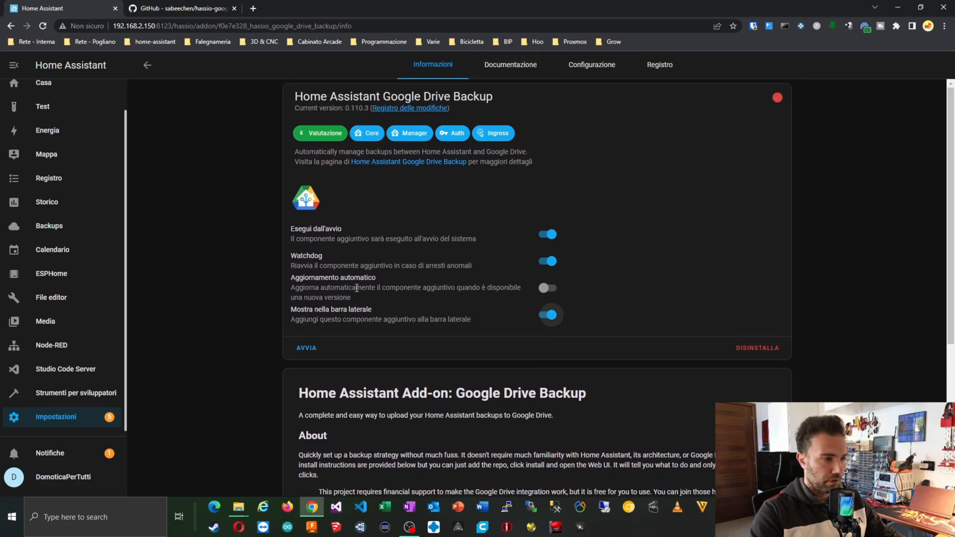
Start the Google Drive Backup add-on and open its web interface.
{"action": "left_click", "coordinate": [309, 351]}
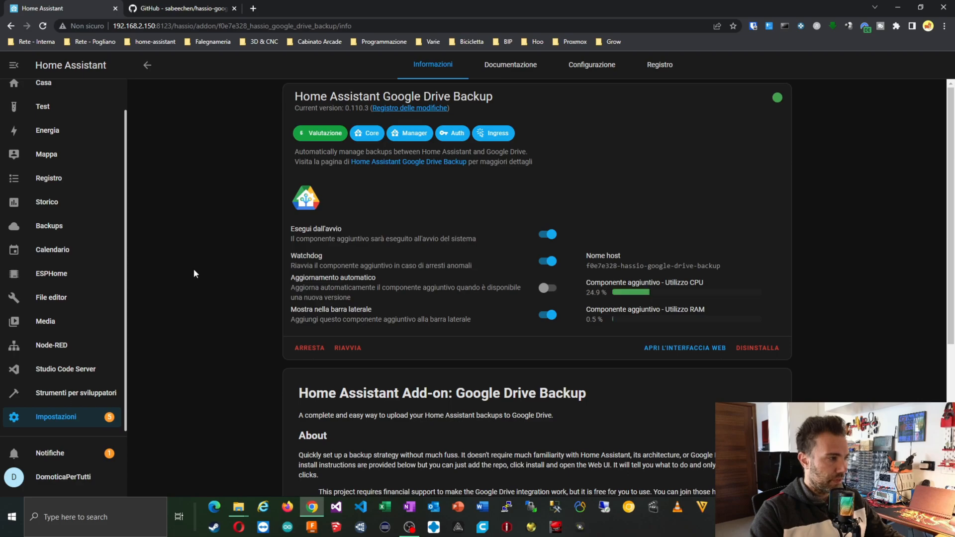
{"action": "scroll", "coordinate": [70, 297], "scroll_direction": "up", "scroll_amount": 1}
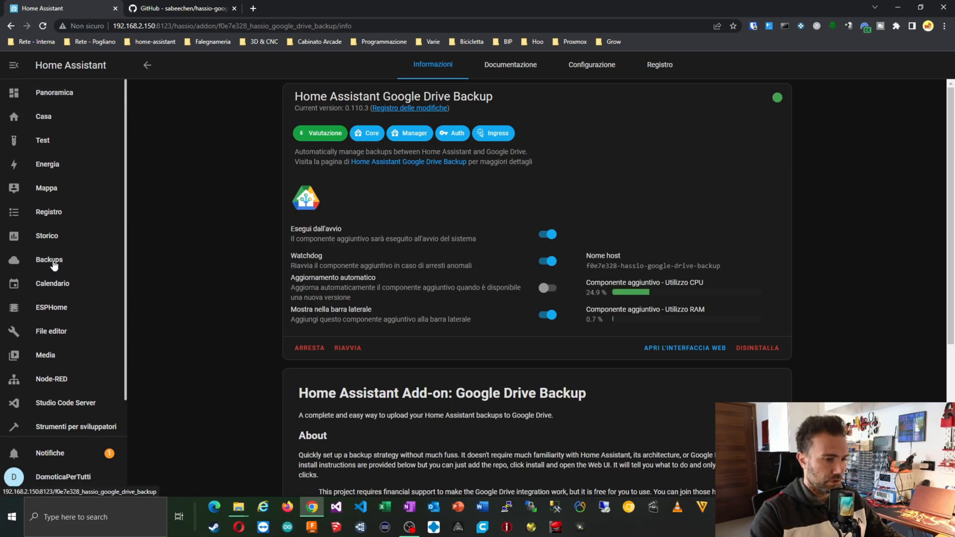
{"action": "left_click", "coordinate": [695, 348]}
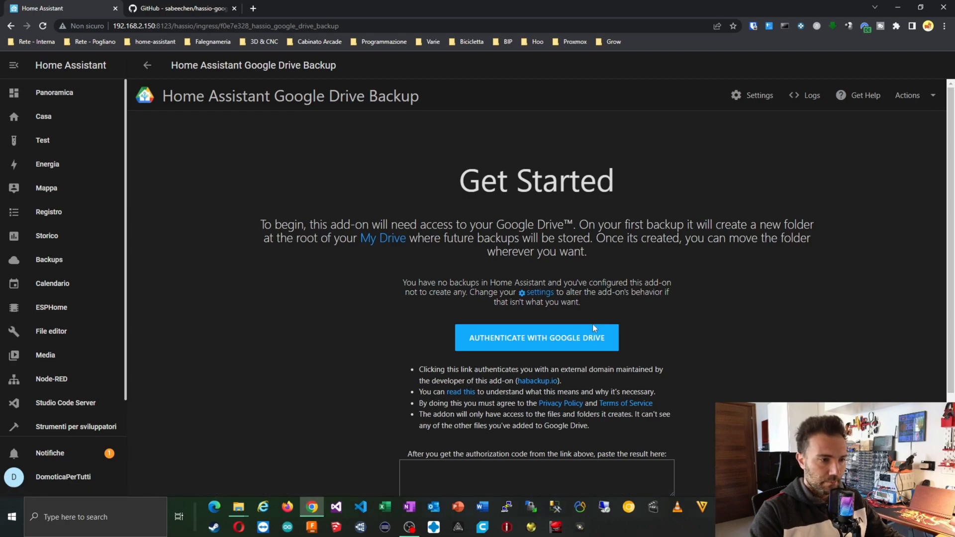
Authenticate the add-on with Google Drive by choosing the Google account to authorize.
{"action": "left_click", "coordinate": [591, 336]}
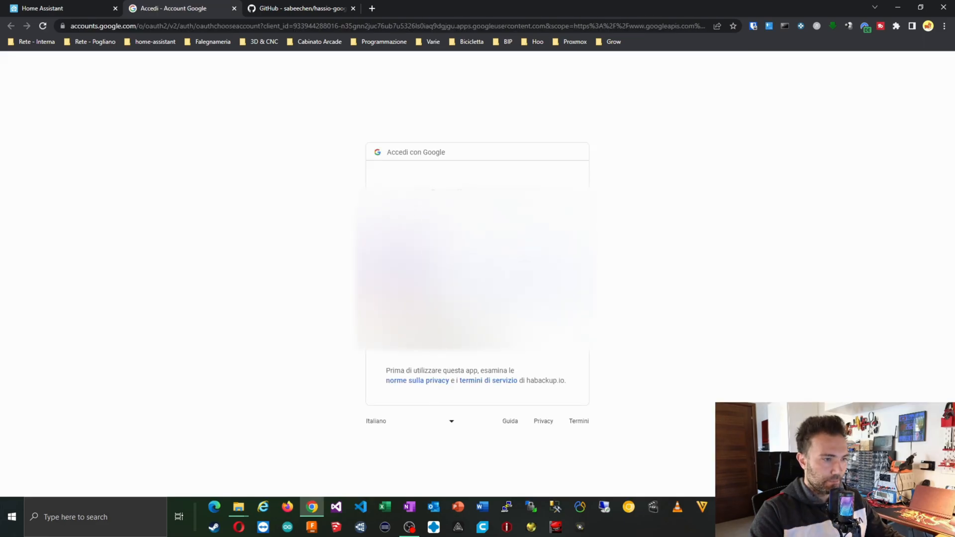
{"action": "left_click", "coordinate": [448, 341]}
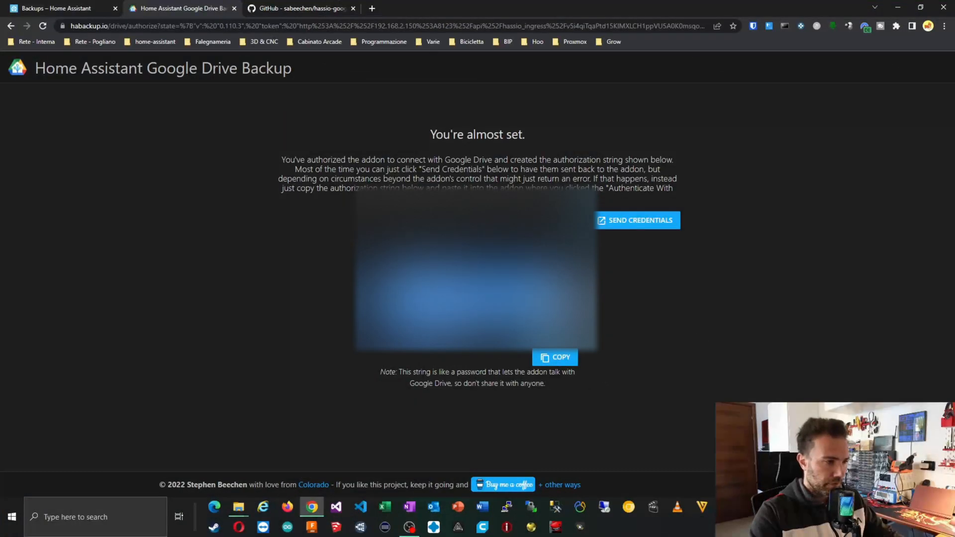
Return to the Home Assistant Backups tab and save the Google Drive authorization credentials.
{"action": "left_click", "coordinate": [64, 9]}
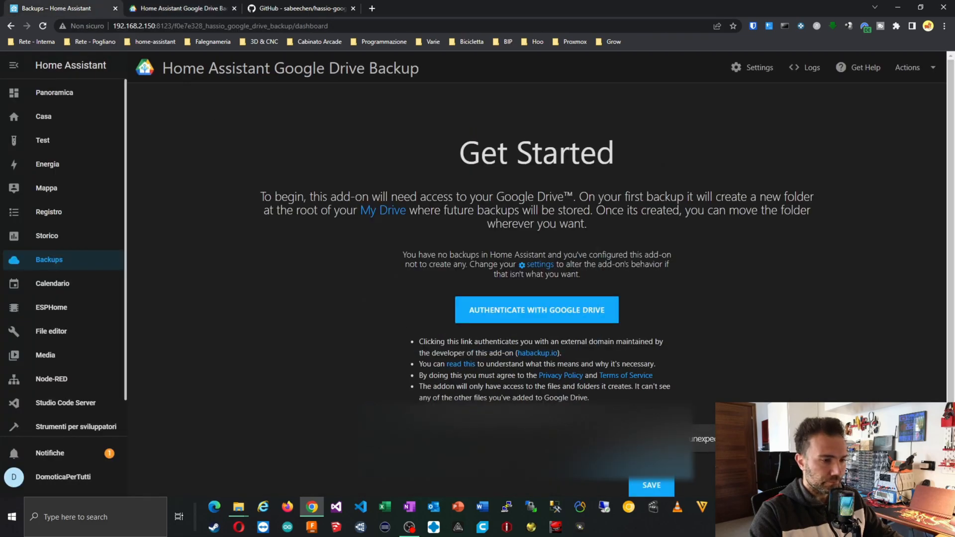
{"action": "left_click", "coordinate": [647, 490]}
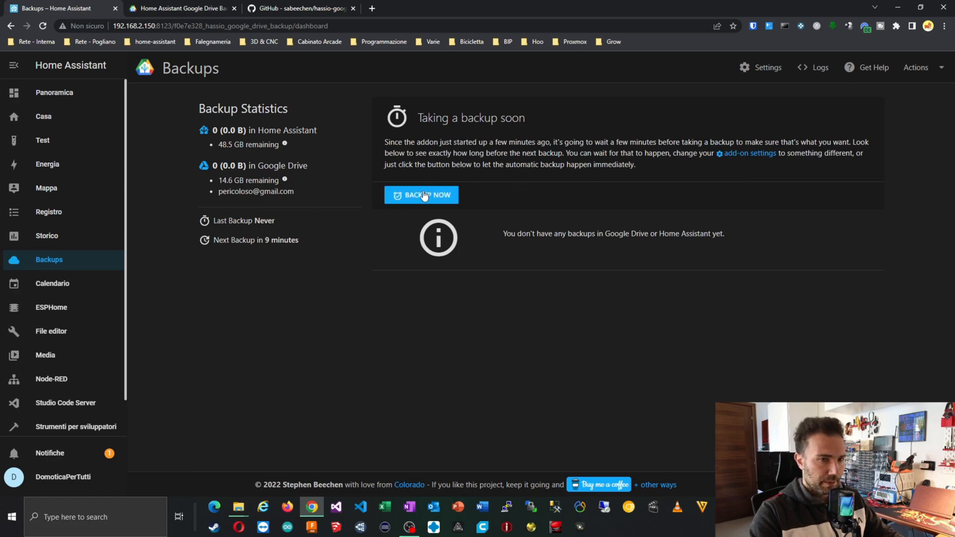
In the add-on settings, set 7 days between backups at 23:00 and save.
{"action": "left_click", "coordinate": [774, 69]}
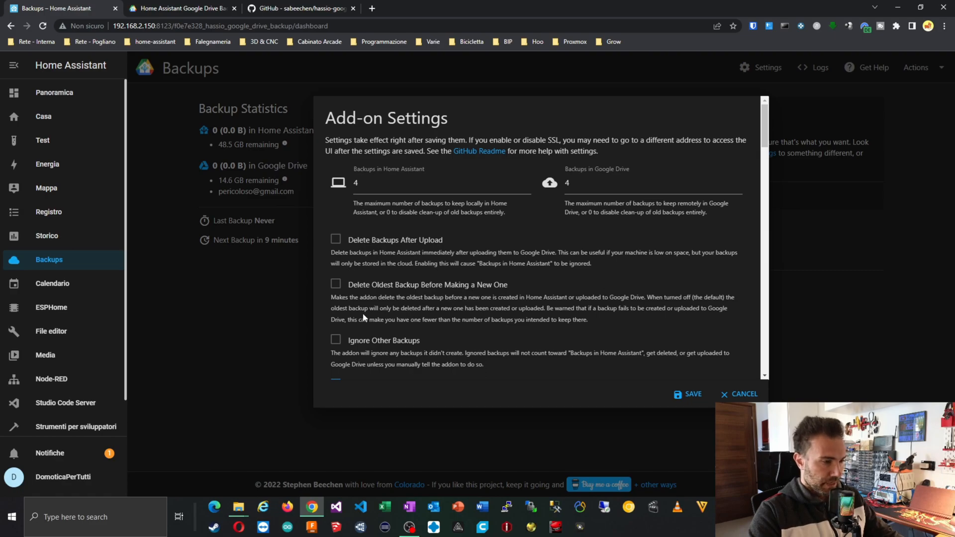
{"action": "scroll", "coordinate": [416, 297], "scroll_direction": "down", "scroll_amount": 2}
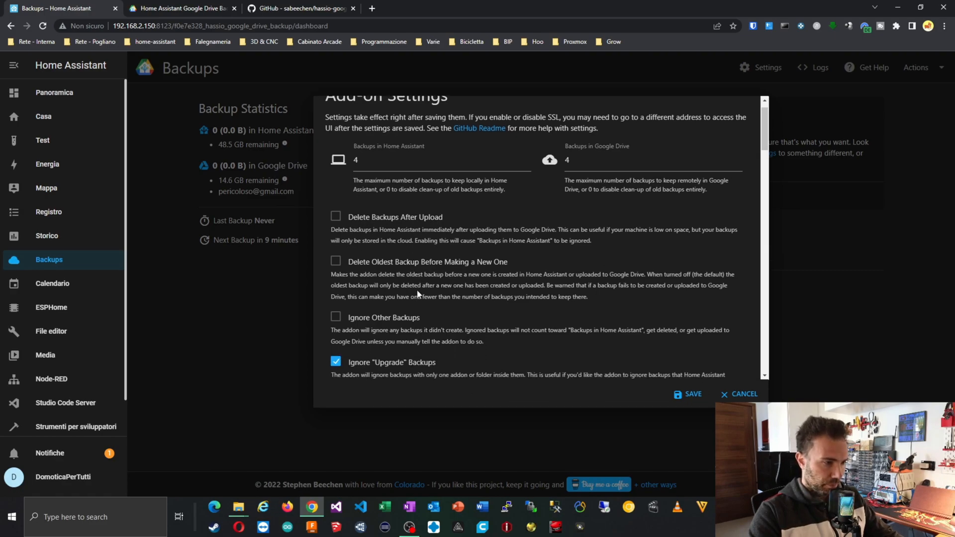
{"action": "scroll", "coordinate": [417, 297], "scroll_direction": "down", "scroll_amount": 5}
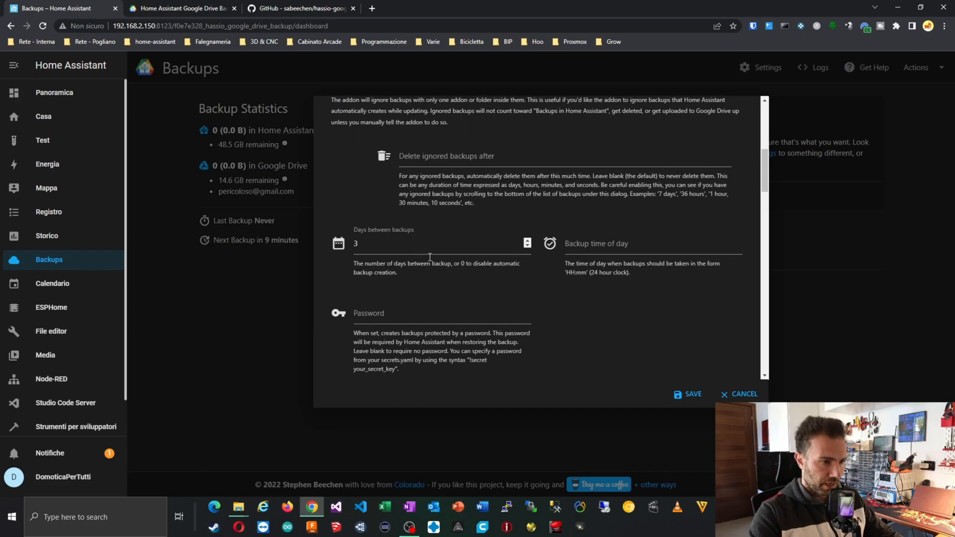
{"action": "double_click", "coordinate": [369, 246]}
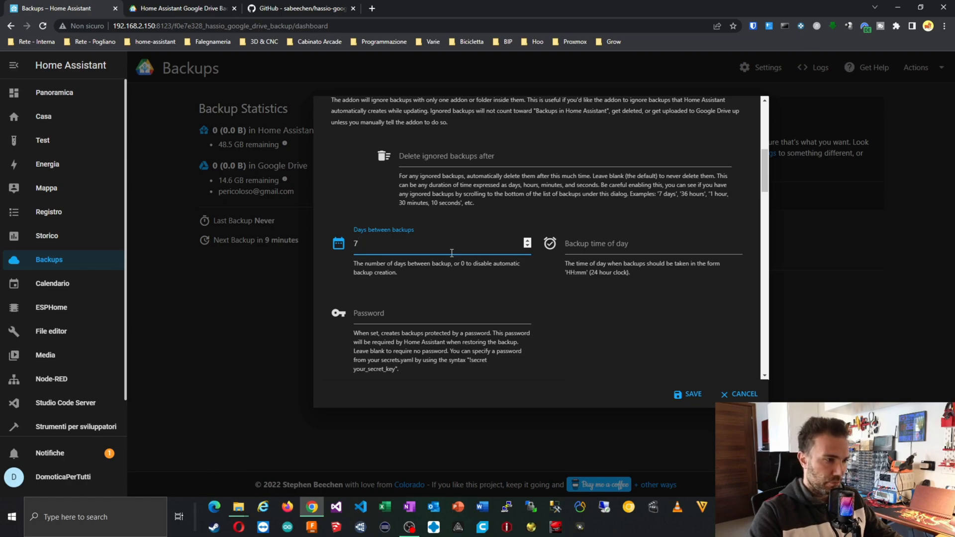
{"action": "left_click", "coordinate": [601, 244]}
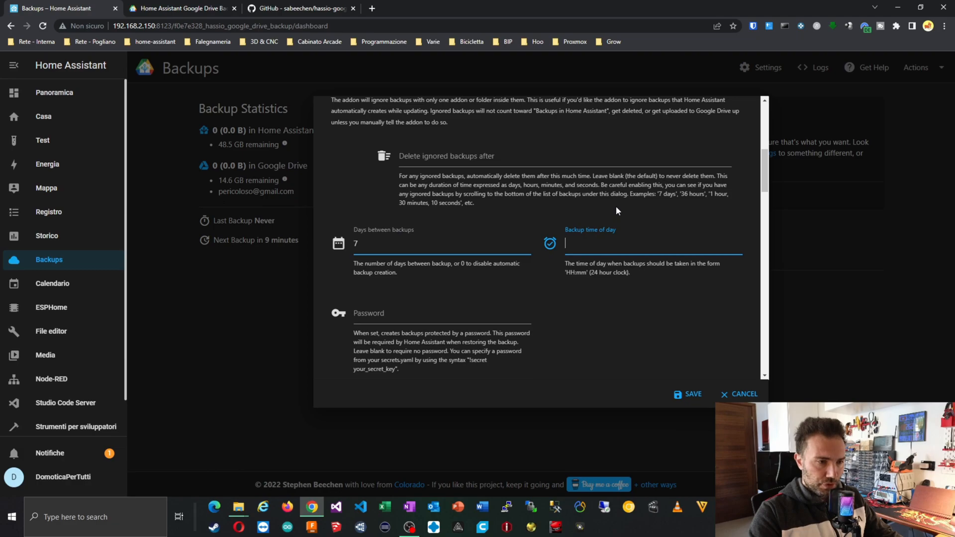
{"action": "type", "text": "23"}
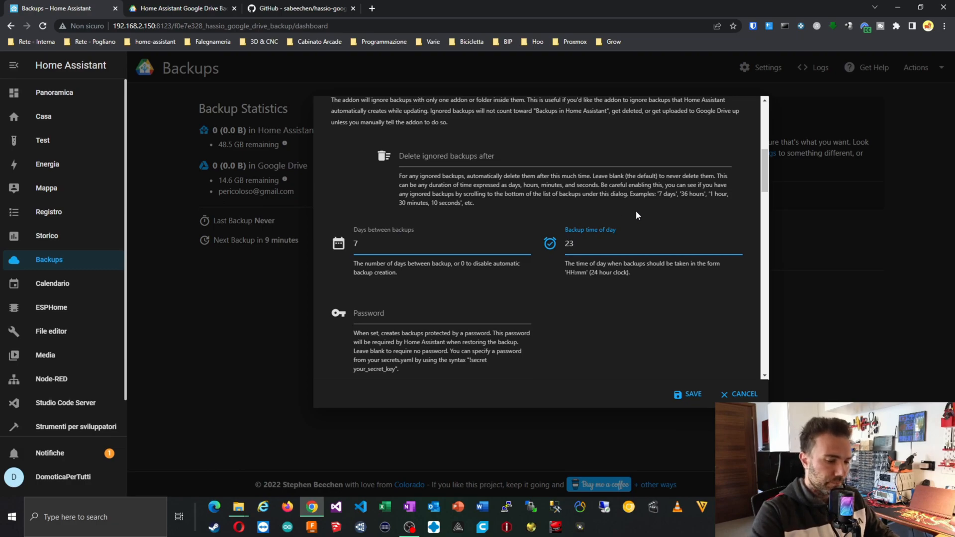
{"action": "type", "text": ":00"}
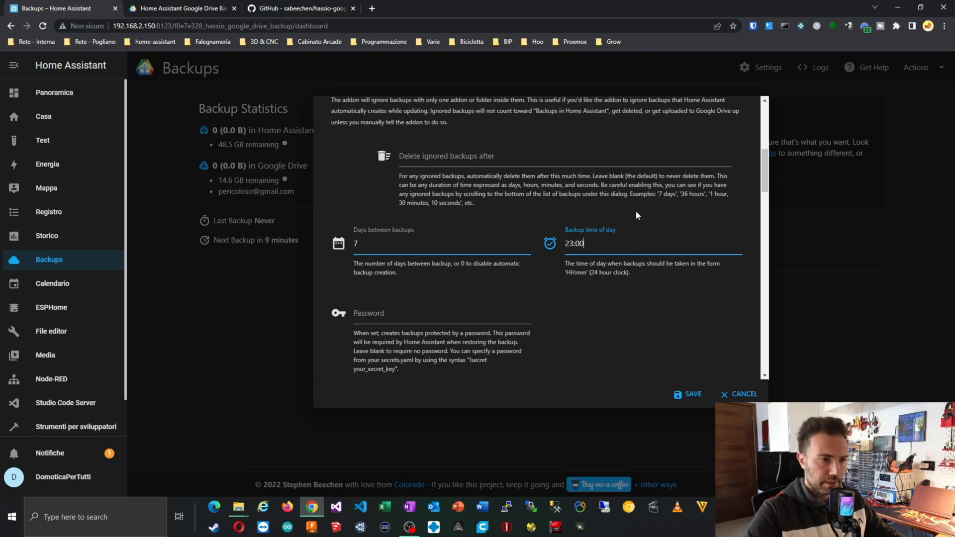
{"action": "scroll", "coordinate": [664, 274], "scroll_direction": "down", "scroll_amount": 4}
{"action": "scroll", "coordinate": [661, 273], "scroll_direction": "down", "scroll_amount": 3}
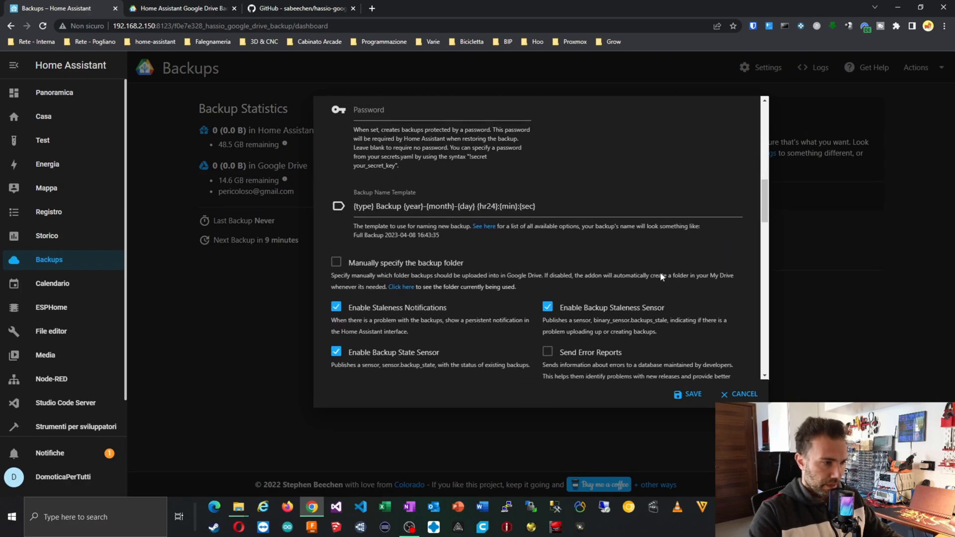
{"action": "scroll", "coordinate": [587, 259], "scroll_direction": "down", "scroll_amount": 10}
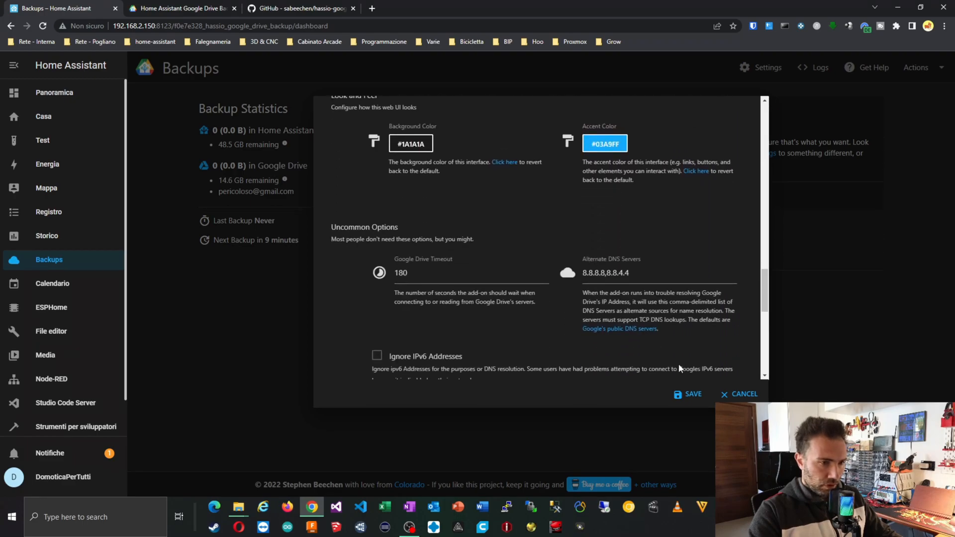
{"action": "left_click", "coordinate": [689, 394]}
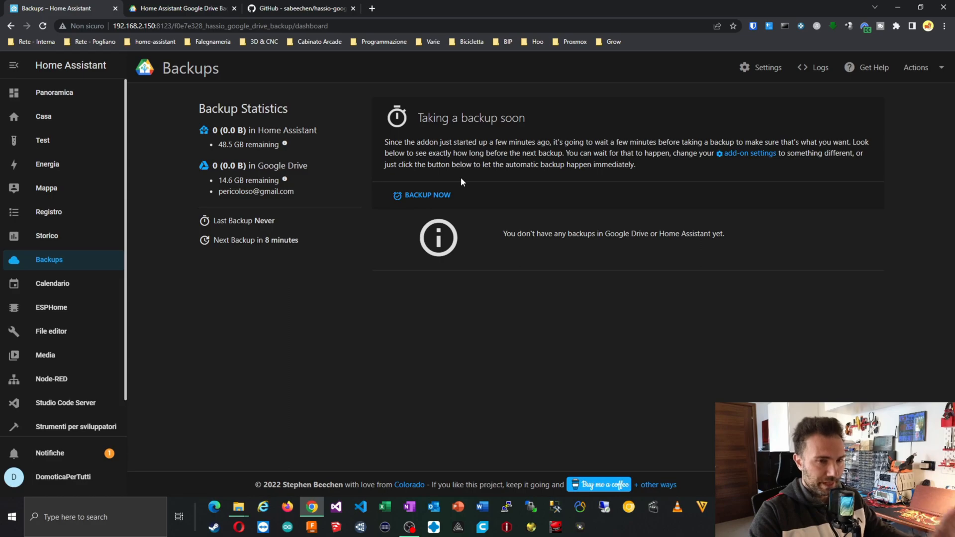
Trigger Backup Now and wait for the pending Full Backup entry to appear.
{"action": "left_click", "coordinate": [440, 196]}
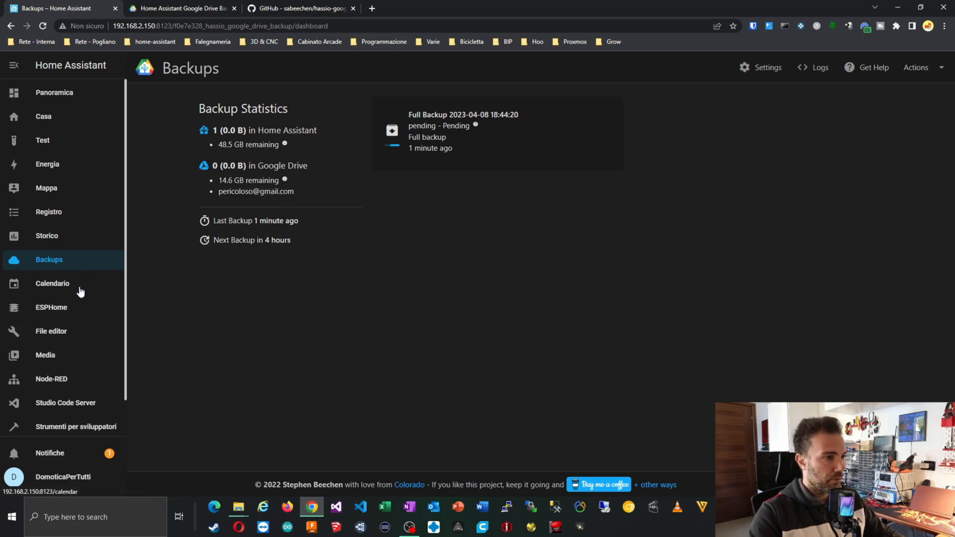
{"action": "scroll", "coordinate": [80, 296], "scroll_direction": "down", "scroll_amount": 1}
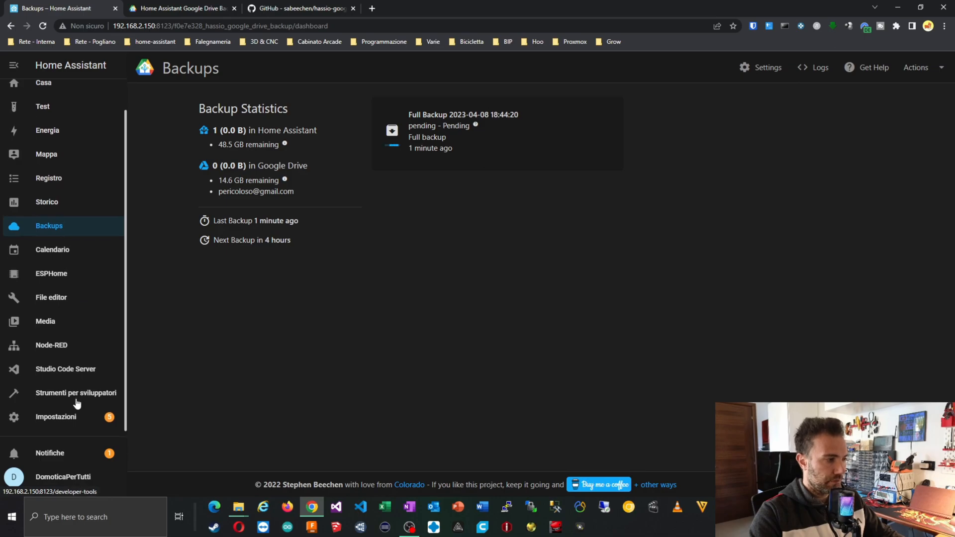
Go through Settings to the installed add-ons list and open the Add-on Store.
{"action": "left_click", "coordinate": [75, 414]}
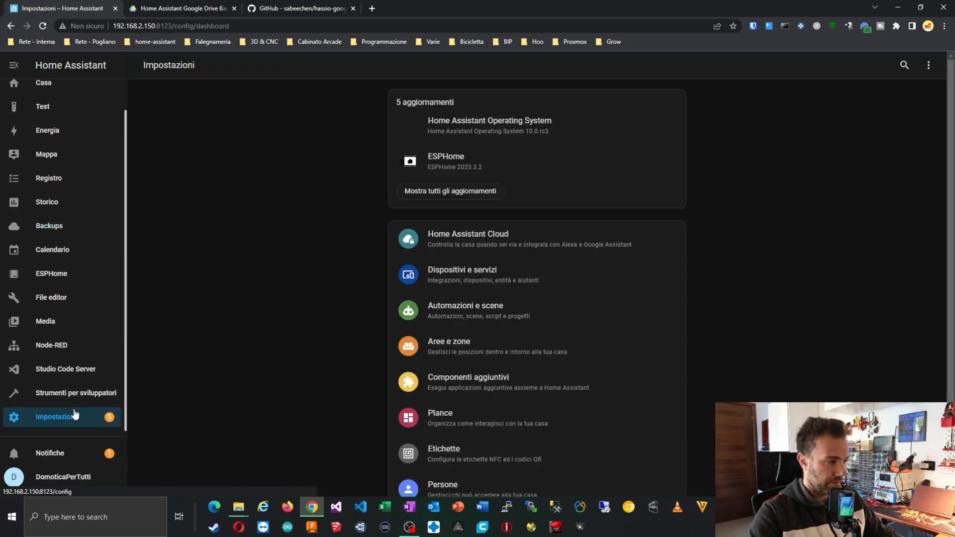
{"action": "scroll", "coordinate": [463, 279], "scroll_direction": "down", "scroll_amount": 2}
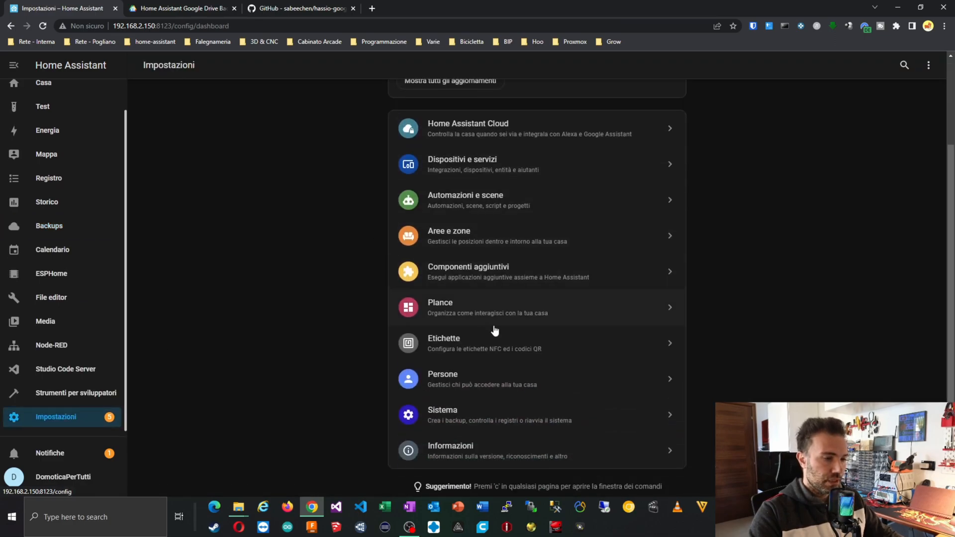
{"action": "left_click", "coordinate": [487, 274]}
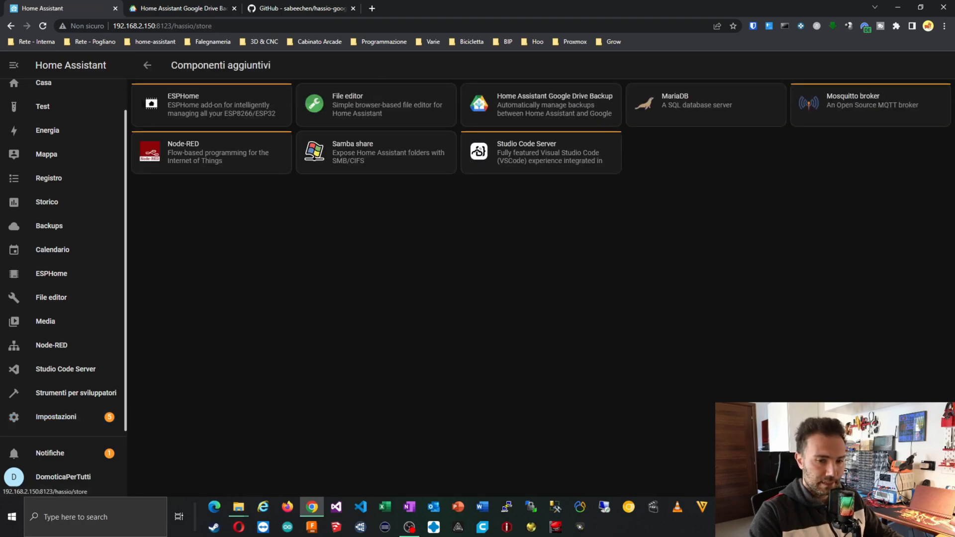
{"action": "left_click", "coordinate": [883, 475]}
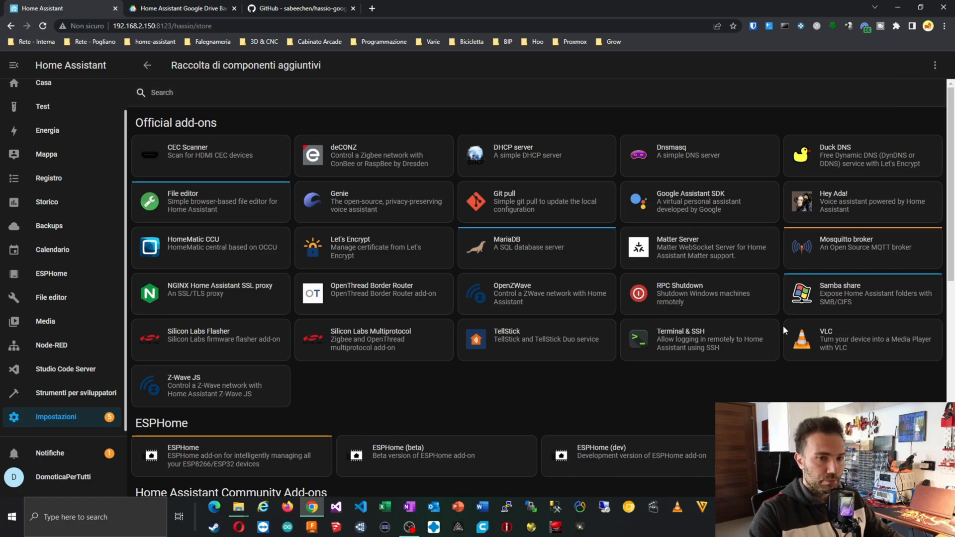
Install the Dnsmasq 1.5.1 add-on from the store and switch on its watchdog.
{"action": "left_click", "coordinate": [667, 158]}
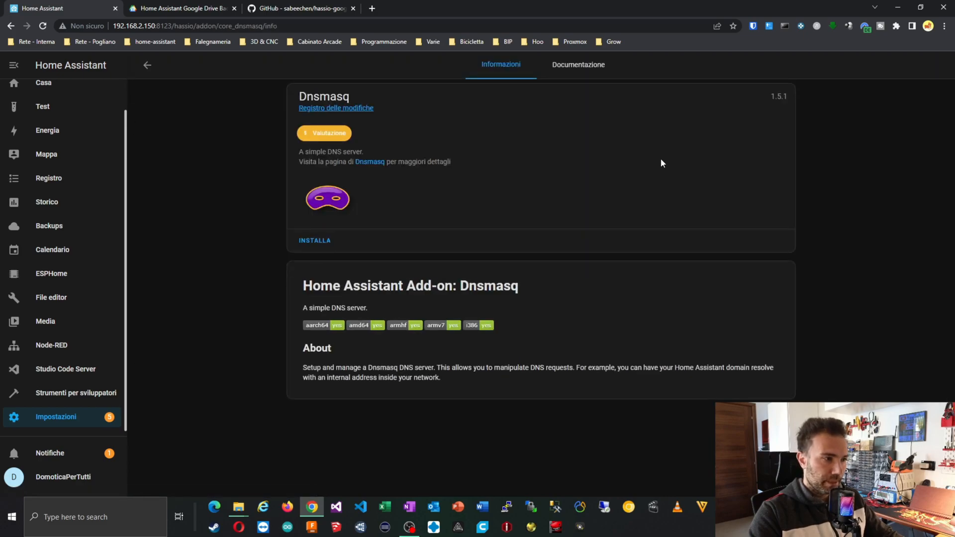
{"action": "left_click", "coordinate": [322, 240]}
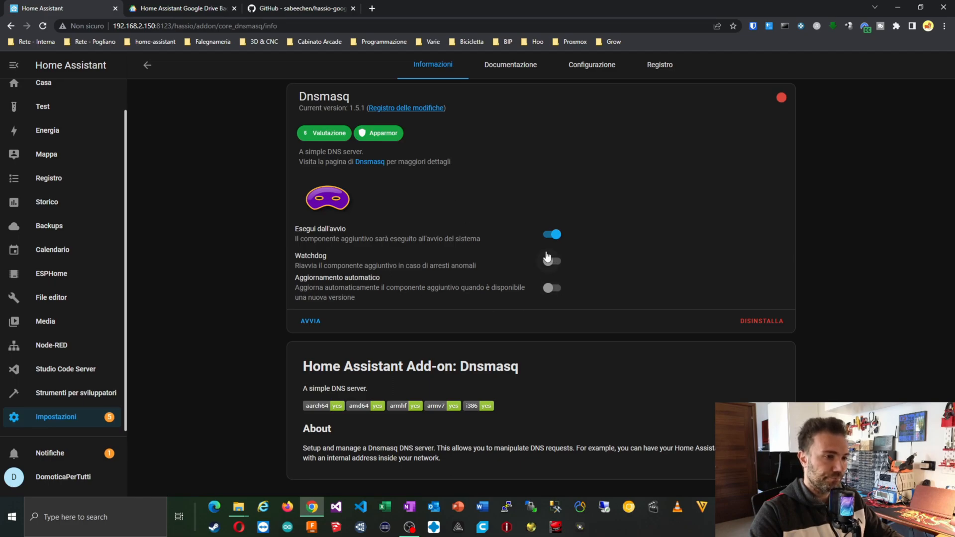
{"action": "left_click", "coordinate": [551, 261]}
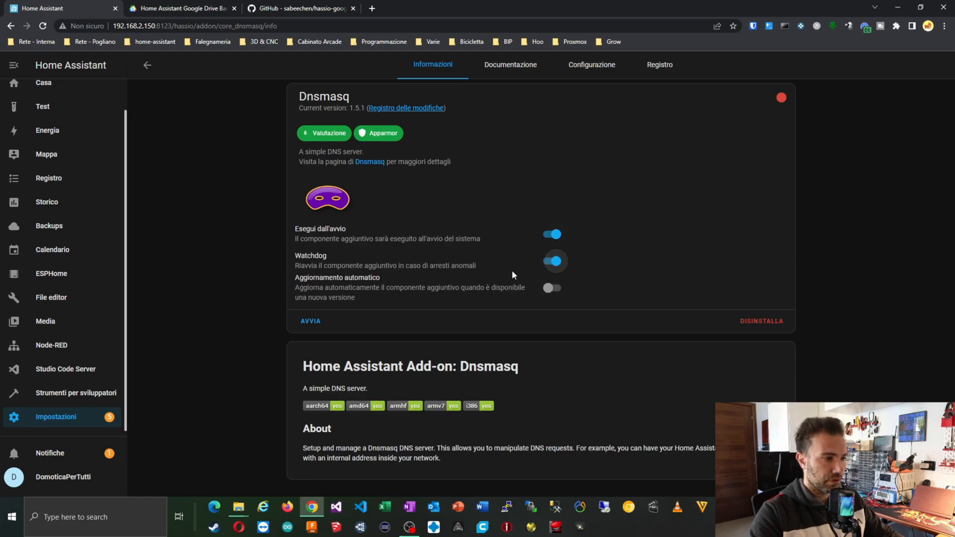
Show the Dnsmasq options as YAML, with upstream servers 8.8.8.8 and 8.8.4.4 and empty hosts.
{"action": "left_click", "coordinate": [590, 68]}
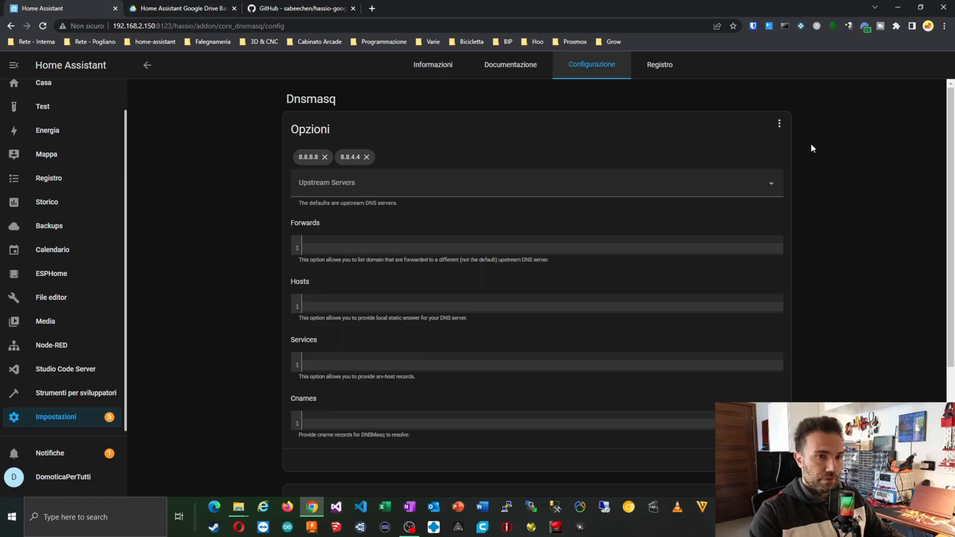
{"action": "left_click", "coordinate": [776, 121]}
{"action": "left_click", "coordinate": [790, 150]}
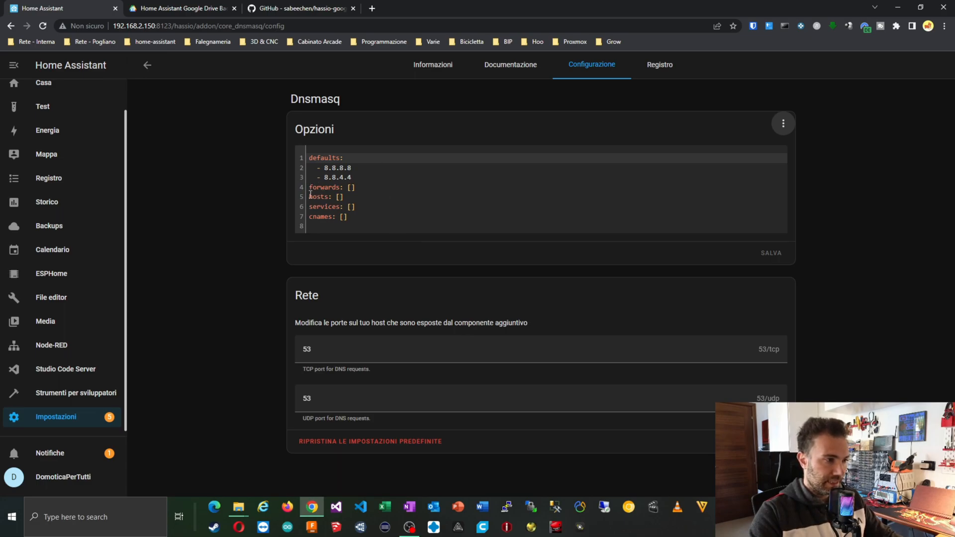
Replace the second upstream DNS server 8.8.4.4 with 1.1.1.1 in the Dnsmasq YAML.
{"action": "left_click_drag", "start_coordinate": [308, 197], "coordinate": [344, 198]}
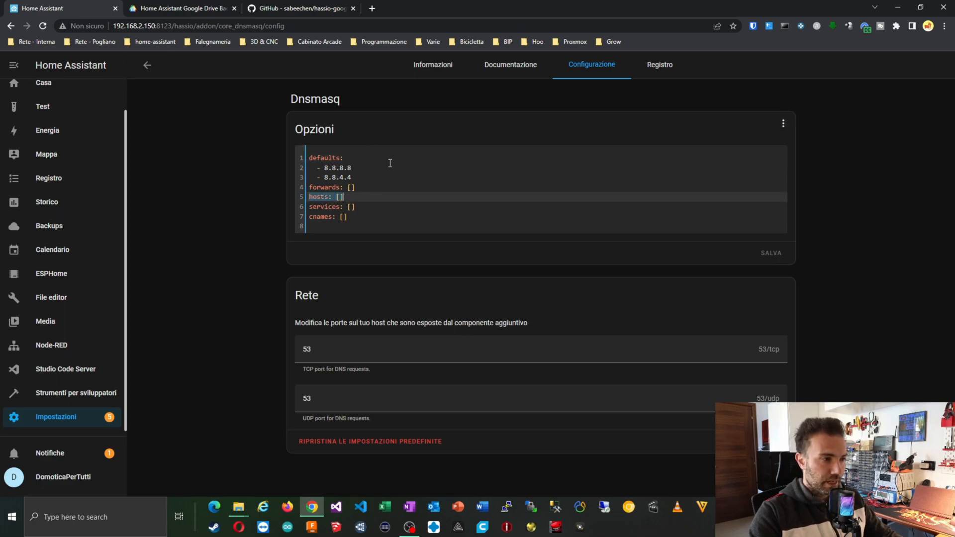
{"action": "left_click_drag", "start_coordinate": [324, 167], "coordinate": [354, 168]}
{"action": "left_click", "coordinate": [326, 177]}
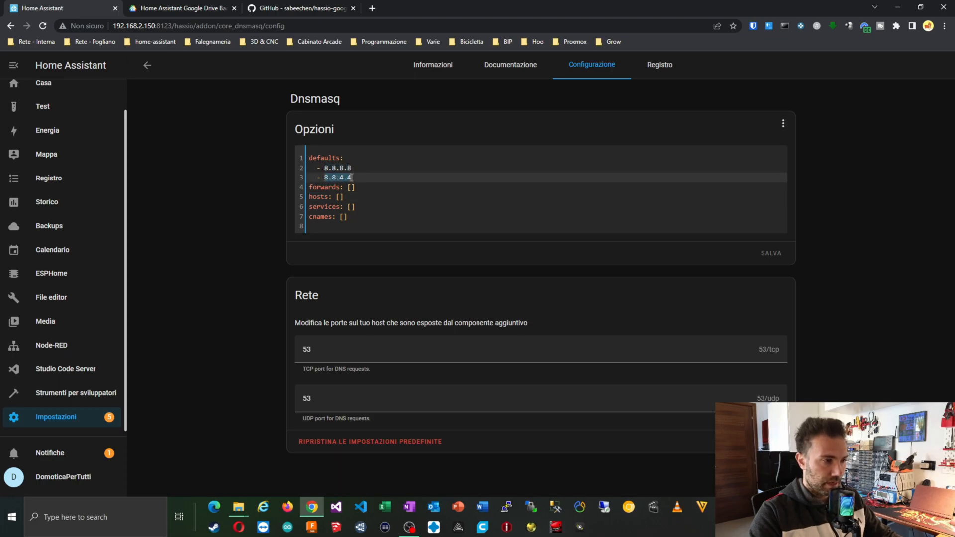
{"action": "left_click", "coordinate": [331, 169]}
{"action": "mouse_move", "coordinate": [325, 168]}
{"action": "left_mouse_down"}
{"action": "mouse_move", "coordinate": [352, 168]}
{"action": "mouse_move", "coordinate": [324, 177]}
{"action": "left_mouse_up"}
{"action": "type", "text": "1.1.10.1"}
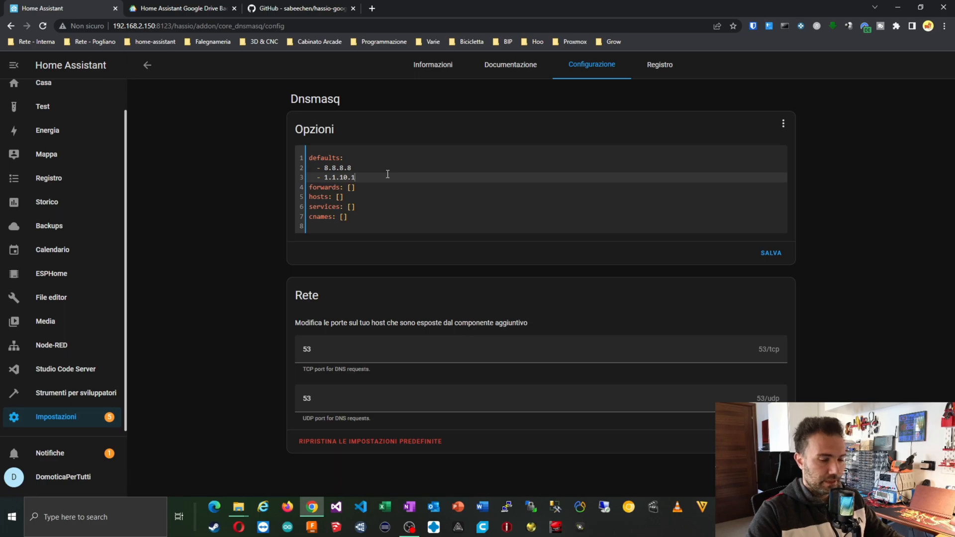
{"action": "key", "text": "Left"}
{"action": "key", "text": "Left"}
{"action": "key", "text": "BackSpace"}
{"action": "left_click", "coordinate": [391, 178]}
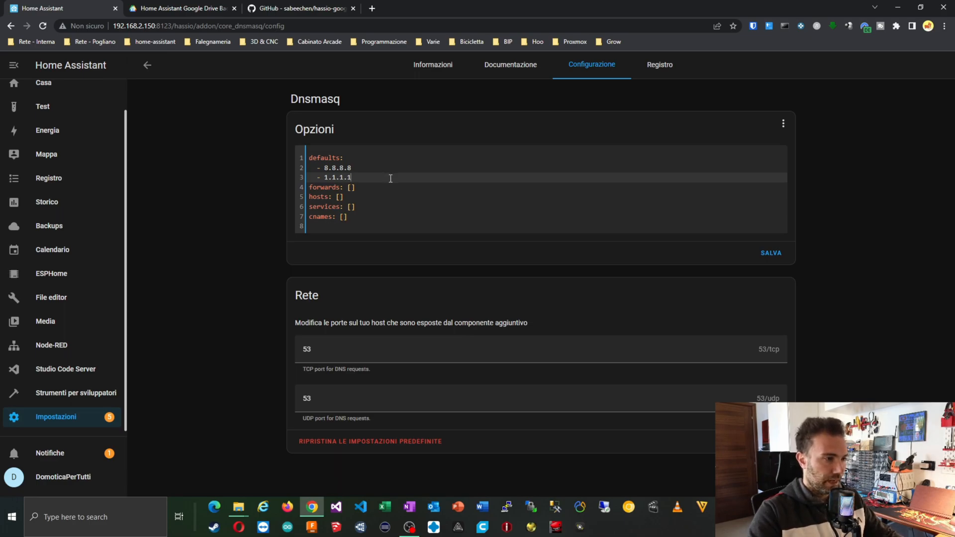
Add '- broker-mqtt.intranet.local' under hosts and try saving, which is rejected as invalid.
{"action": "left_click", "coordinate": [353, 197]}
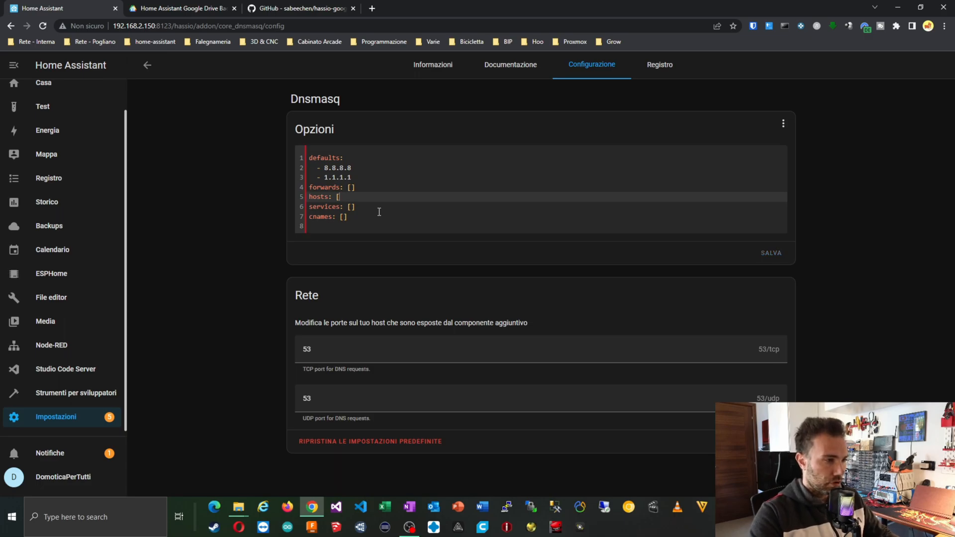
{"action": "key", "text": "BackSpace"}
{"action": "key", "text": "BackSpace"}
{"action": "key", "text": "Return"}
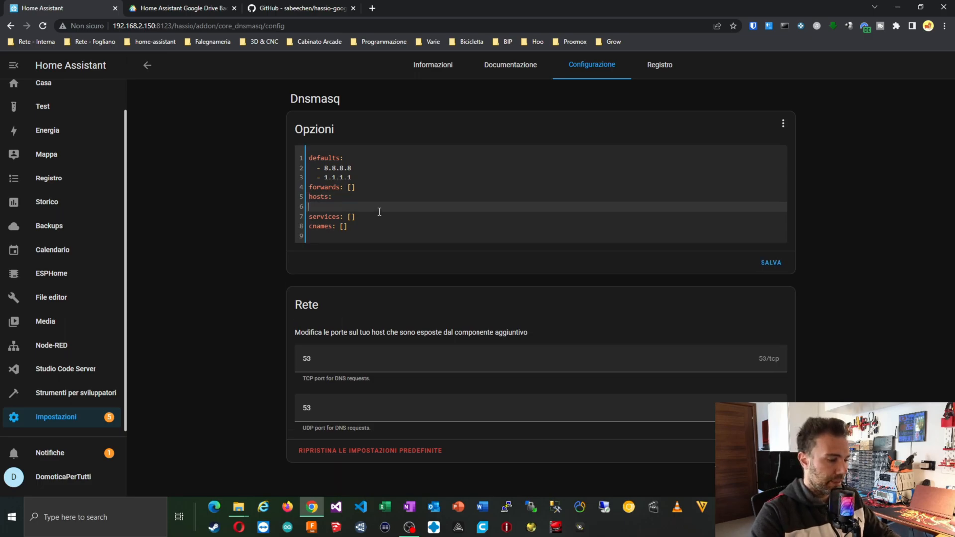
{"action": "type", "text": "-"}
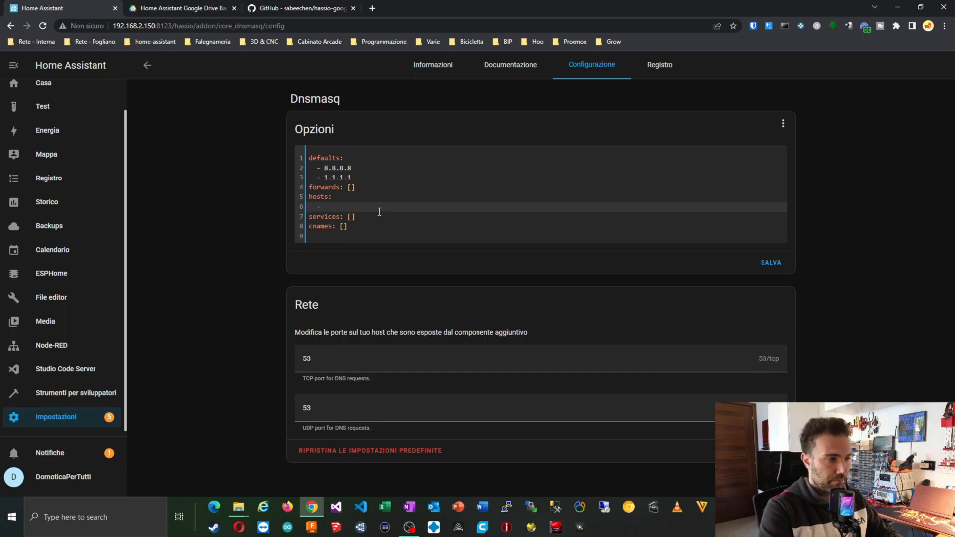
{"action": "type", "text": " broker"}
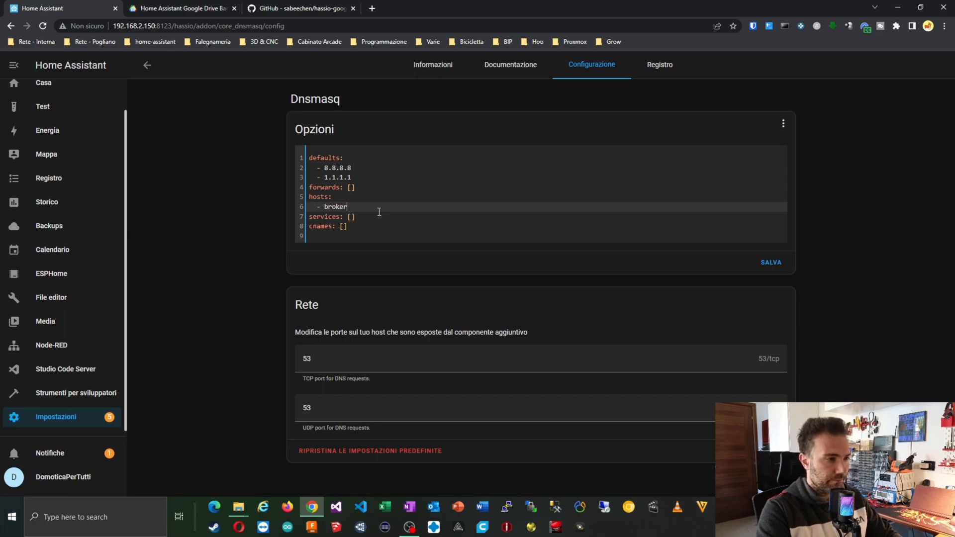
{"action": "type", "text": "-m"}
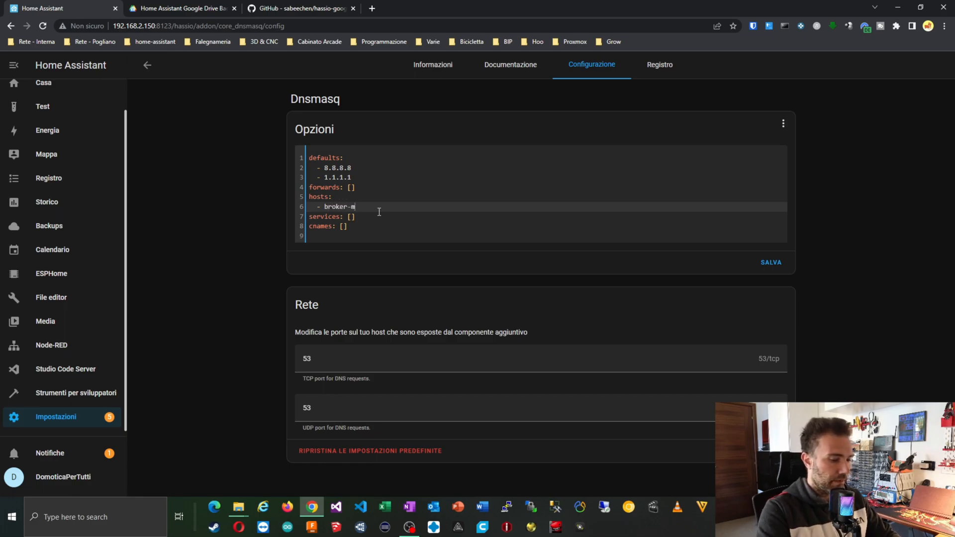
{"action": "type", "text": "qtt"}
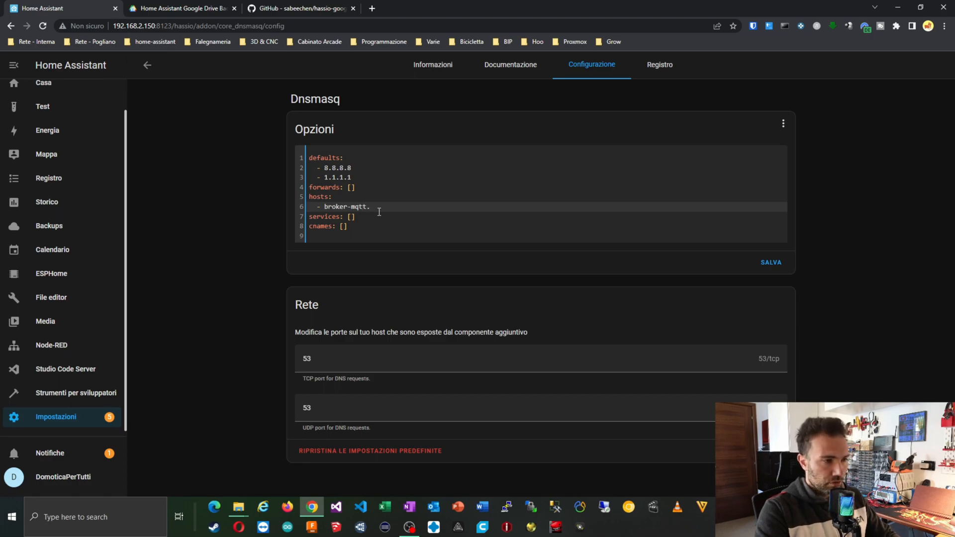
{"action": "type", "text": ".intranet."}
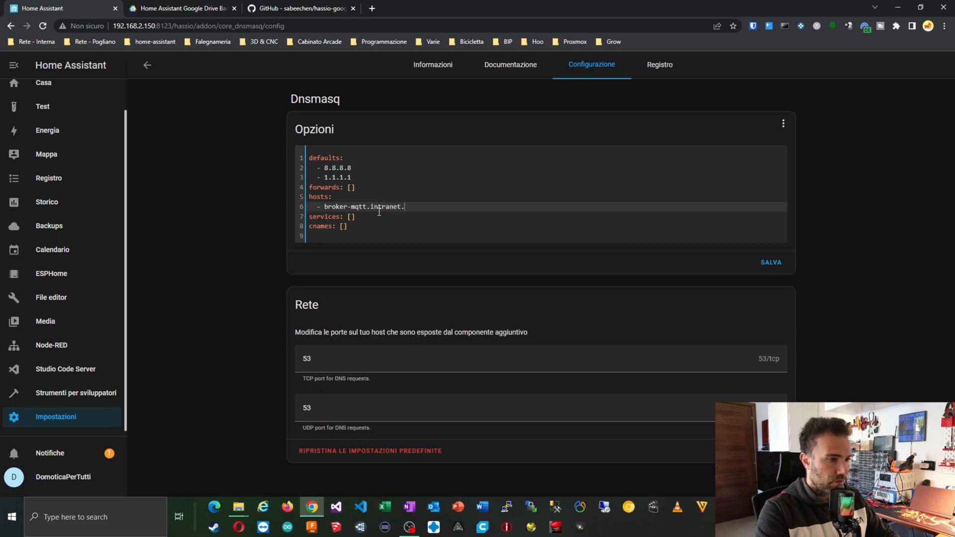
{"action": "type", "text": "local"}
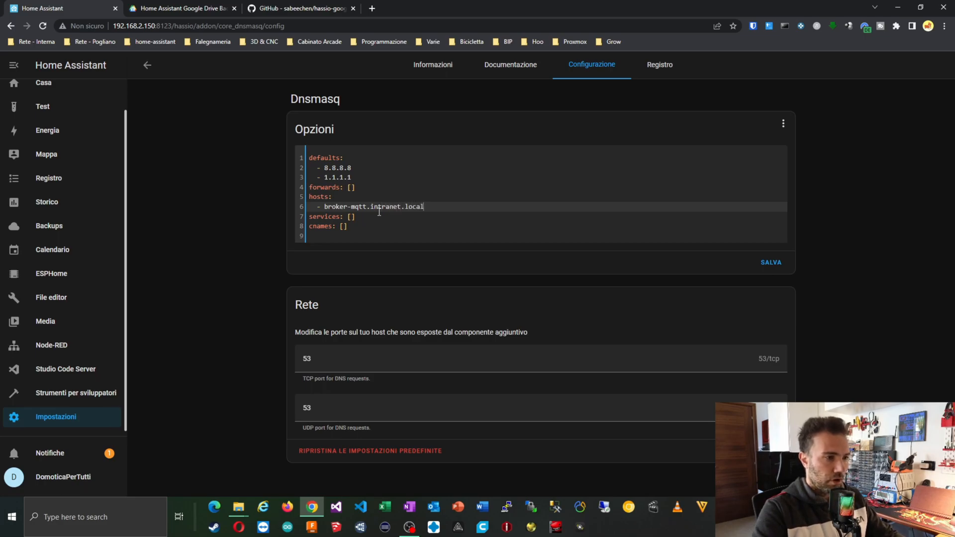
{"action": "left_click_drag", "start_coordinate": [370, 211], "coordinate": [419, 215]}
{"action": "left_click", "coordinate": [390, 209]}
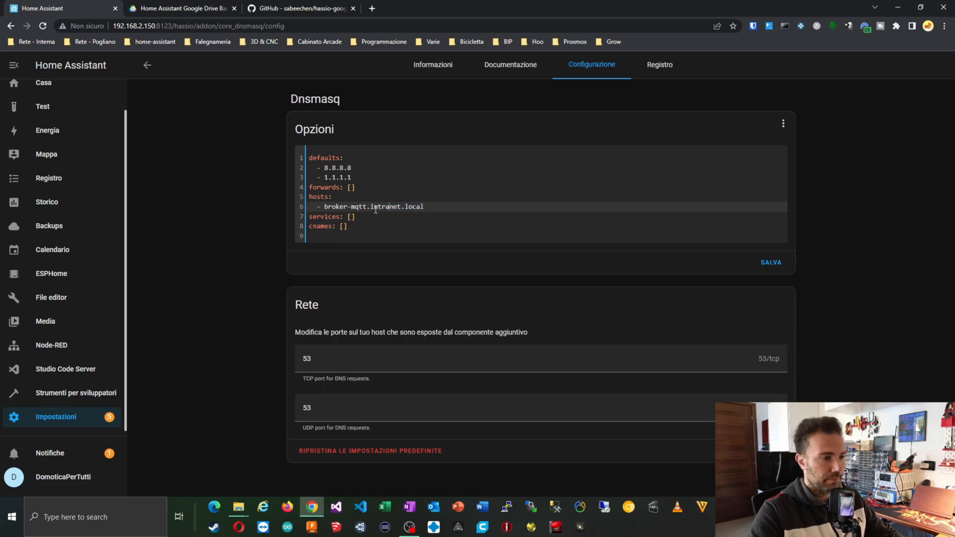
{"action": "left_click_drag", "start_coordinate": [370, 208], "coordinate": [425, 207]}
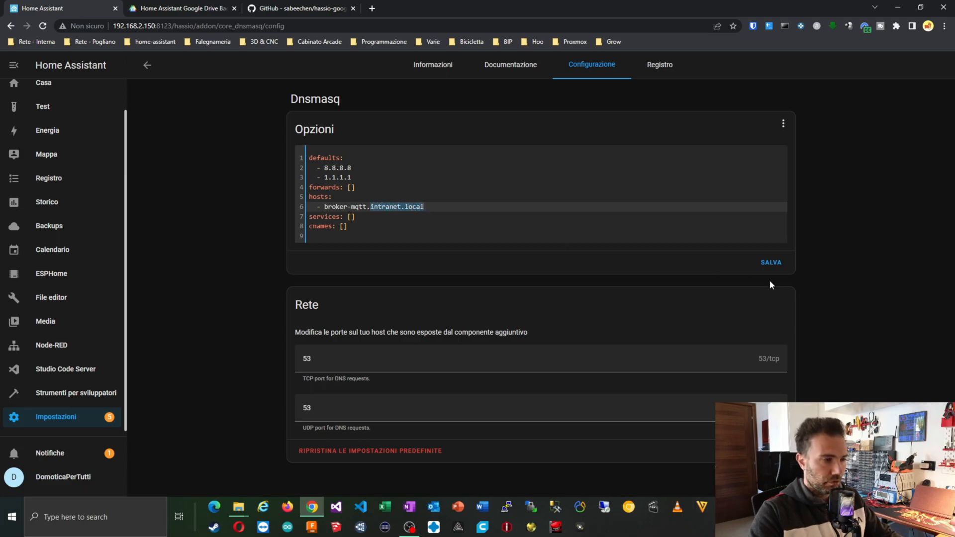
{"action": "left_click", "coordinate": [779, 262]}
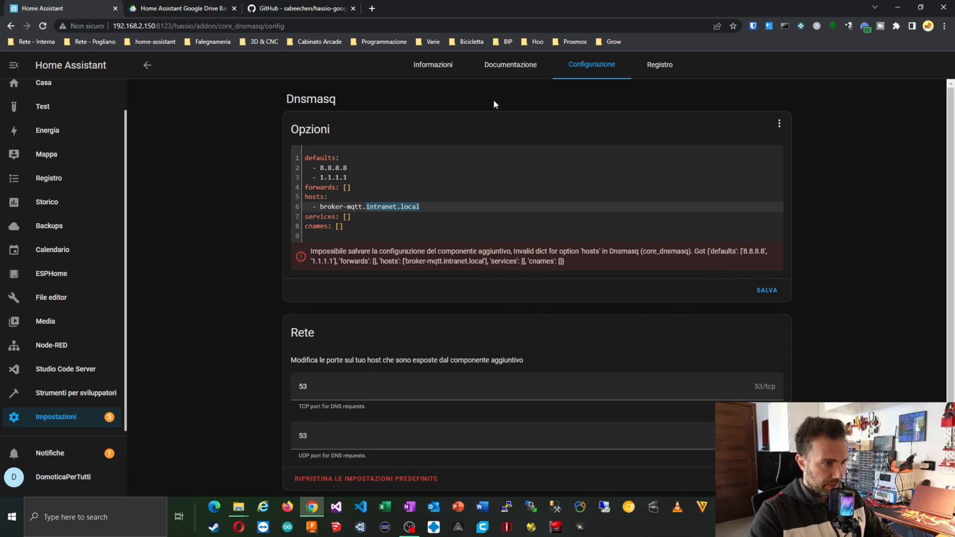
Study the documentation's host and ip example entry, then return to the Dnsmasq options menu.
{"action": "left_click", "coordinate": [512, 66]}
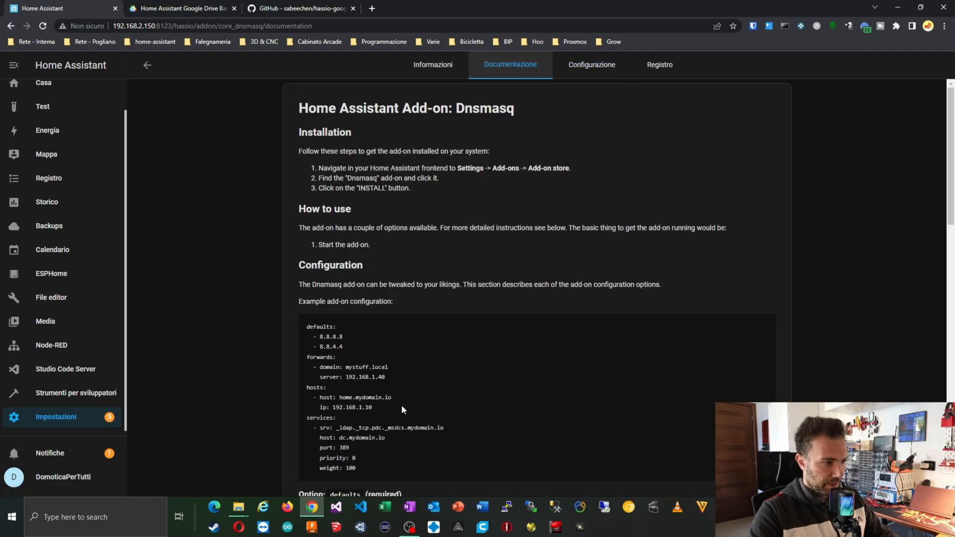
{"action": "left_click_drag", "start_coordinate": [309, 396], "coordinate": [337, 396]}
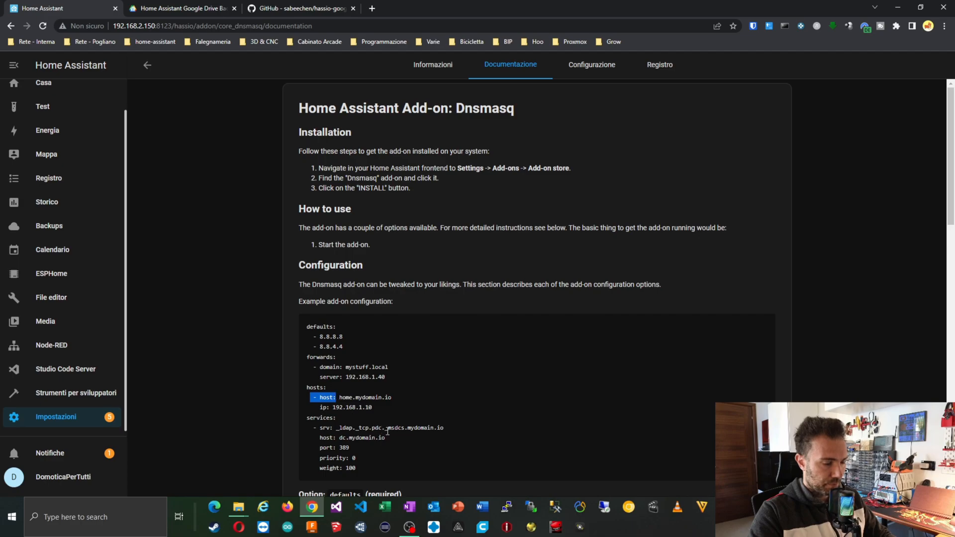
{"action": "left_click", "coordinate": [328, 400]}
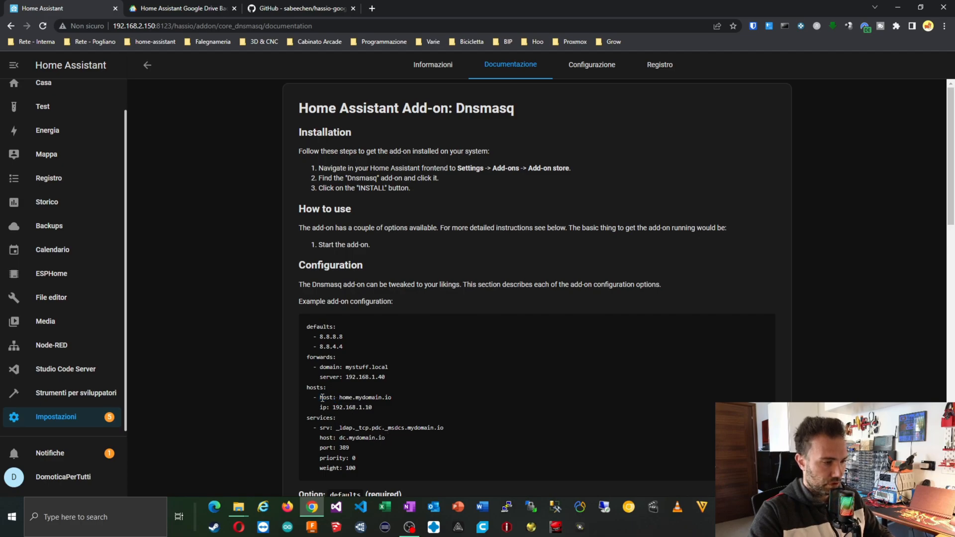
{"action": "left_click_drag", "start_coordinate": [319, 398], "coordinate": [336, 397]}
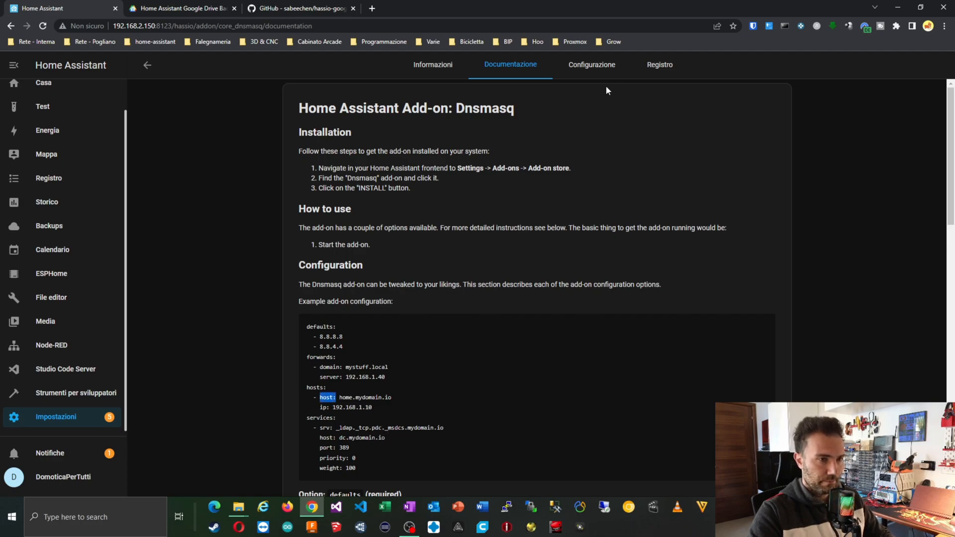
{"action": "left_click_drag", "start_coordinate": [319, 406], "coordinate": [378, 406]}
{"action": "key", "text": "ctrl+c"}
{"action": "left_click", "coordinate": [312, 399]}
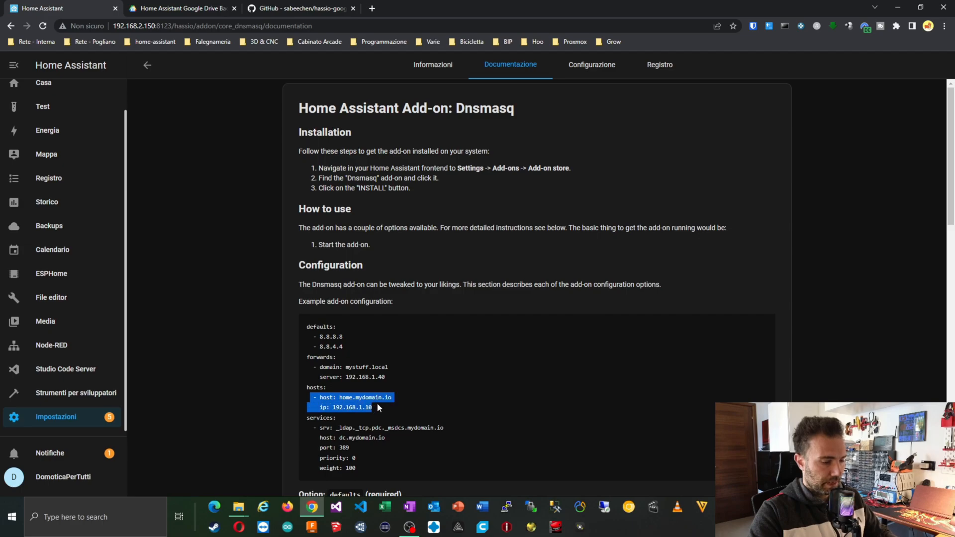
{"action": "left_click", "coordinate": [603, 68]}
{"action": "left_click", "coordinate": [779, 124]}
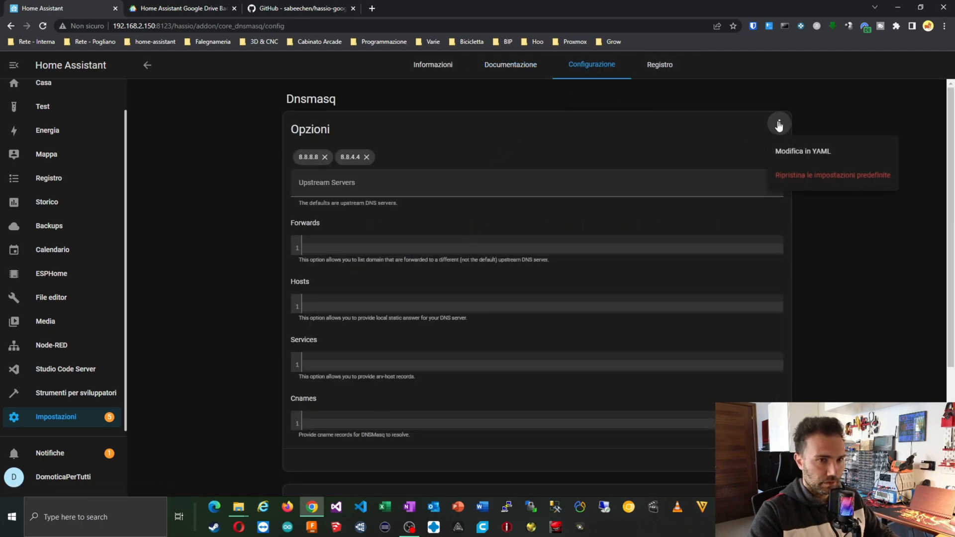
In the Dnsmasq YAML, paste the example host and ip entry under hosts.
{"action": "left_click", "coordinate": [780, 153]}
{"action": "left_click", "coordinate": [348, 197]}
{"action": "key", "text": "BackSpace"}
{"action": "key", "text": "BackSpace"}
{"action": "key", "text": "BackSpace"}
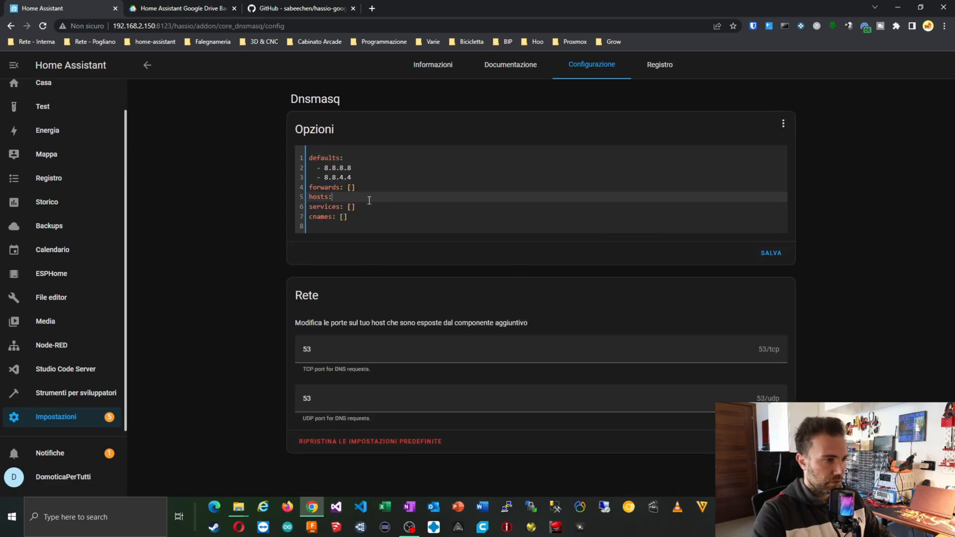
{"action": "key", "text": "Return"}
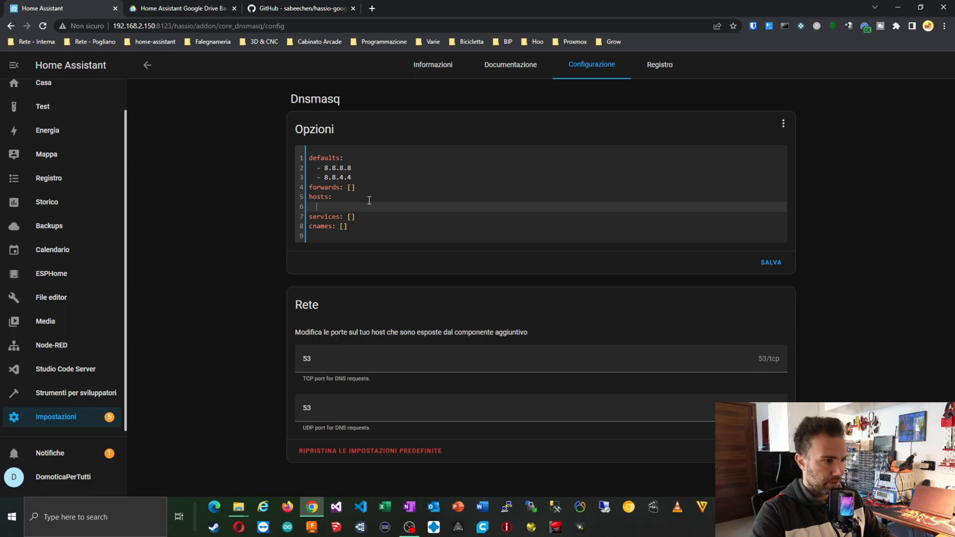
{"action": "key", "text": "ctrl+v"}
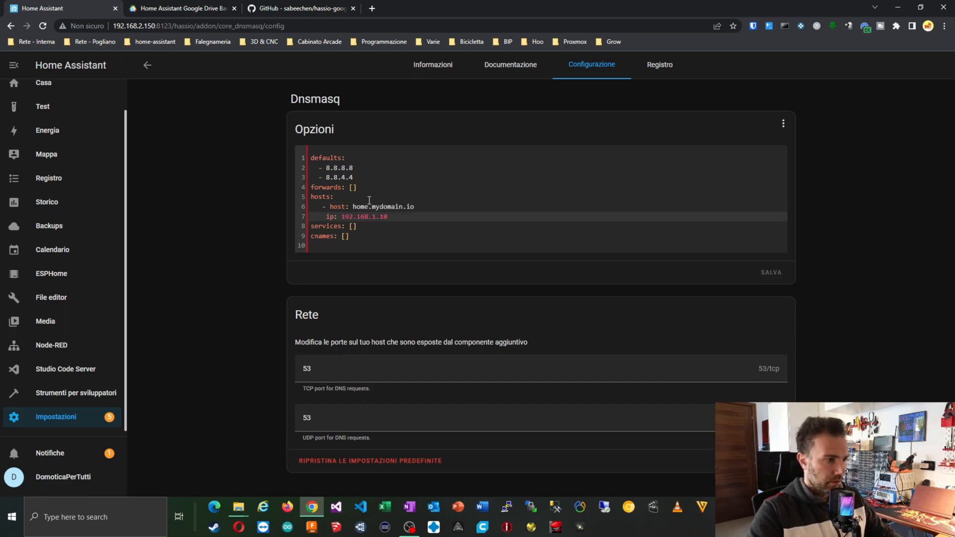
Fix the indentation of the pasted host and ip lines.
{"action": "left_click", "coordinate": [326, 216]}
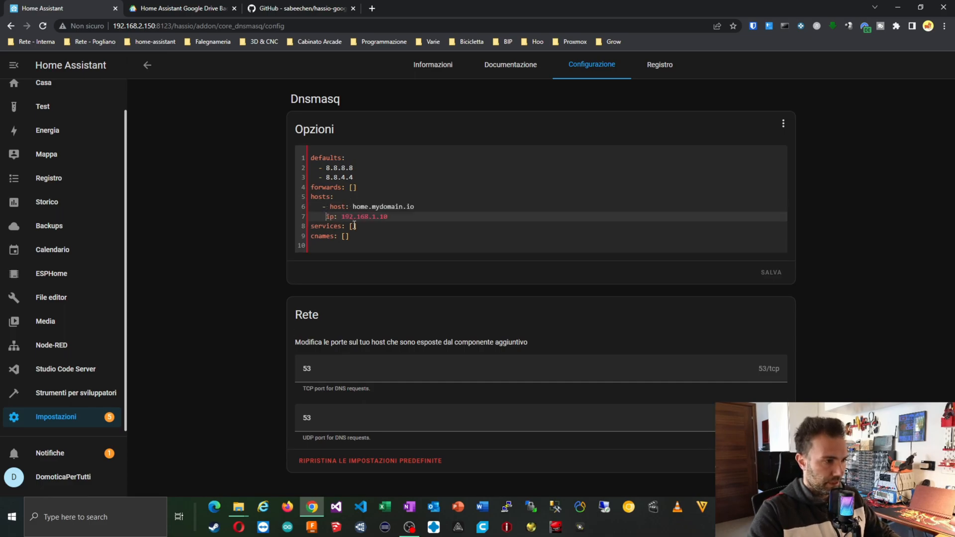
{"action": "key", "text": "Up"}
{"action": "key", "text": "Left"}
{"action": "key", "text": "Left"}
{"action": "key", "text": "BackSpace"}
{"action": "key", "text": "Down"}
{"action": "key", "text": "BackSpace"}
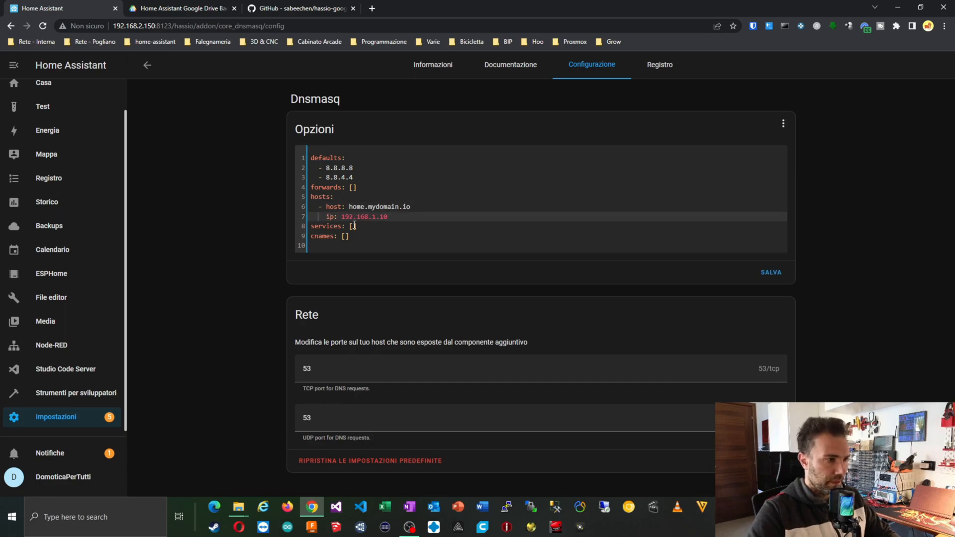
{"action": "key", "text": "Up"}
{"action": "key", "text": "Up"}
{"action": "key", "text": "Down"}
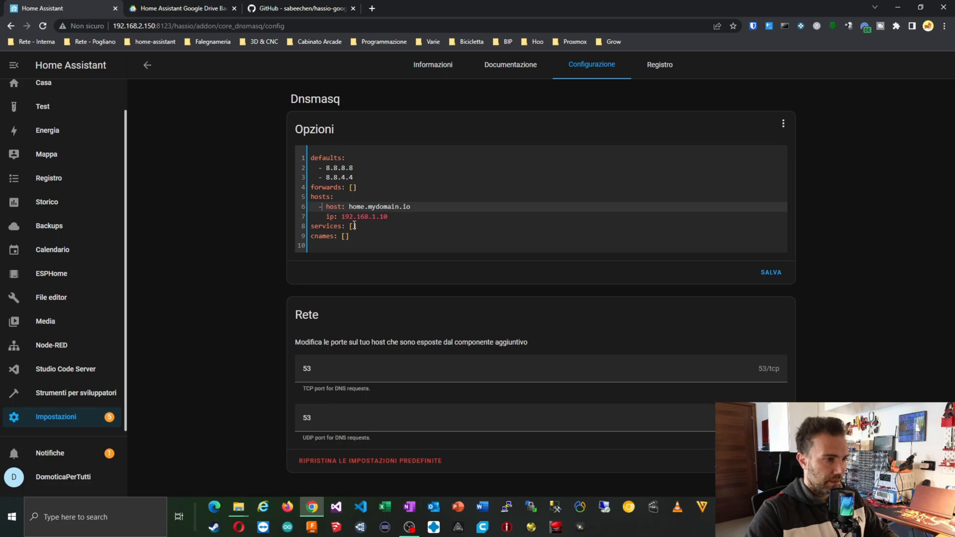
Set the host entry to broker-mqtt.intranet.local with IP 192.168.2.150.
{"action": "key", "text": "shift+Right"}
{"action": "key", "text": "shift+Right"}
{"action": "key", "text": "shift+Right"}
{"action": "key", "text": "shift+Right"}
{"action": "key", "text": "shift+Right"}
{"action": "key", "text": "shift+Right"}
{"action": "key", "text": "shift+Right"}
{"action": "key", "text": "shift+Right"}
{"action": "key", "text": "shift+Right"}
{"action": "key", "text": "shift+Right"}
{"action": "key", "text": "shift+Right"}
{"action": "key", "text": "shift+Right"}
{"action": "key", "text": "shift+Right"}
{"action": "key", "text": "shift+Right"}
{"action": "key", "text": "shift+Right"}
{"action": "key", "text": "shift+Right"}
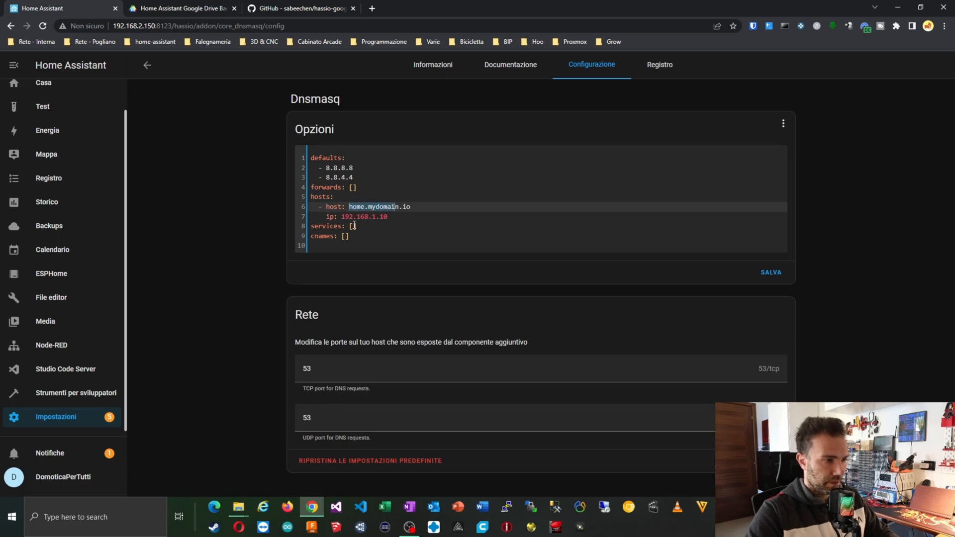
{"action": "type", "text": "broker"}
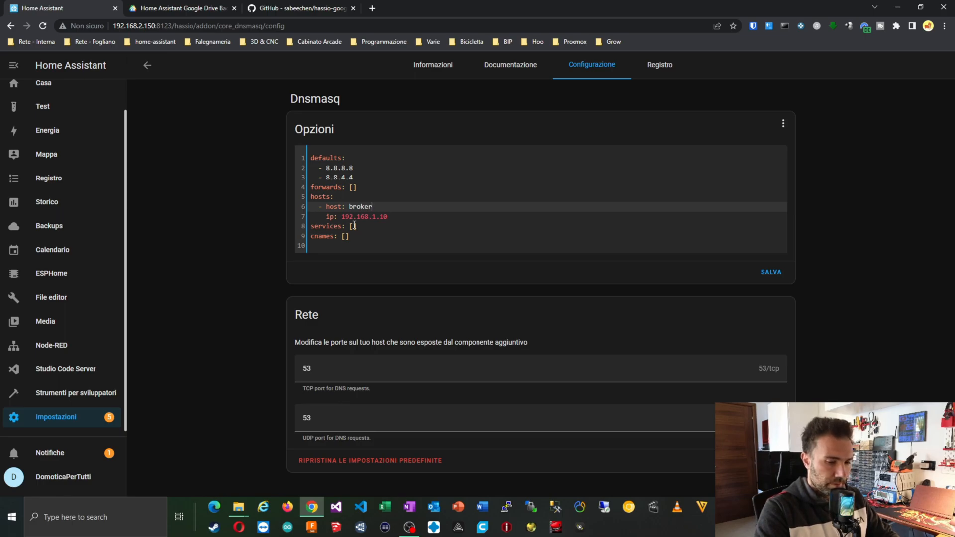
{"action": "type", "text": "-mqtt.intranet."}
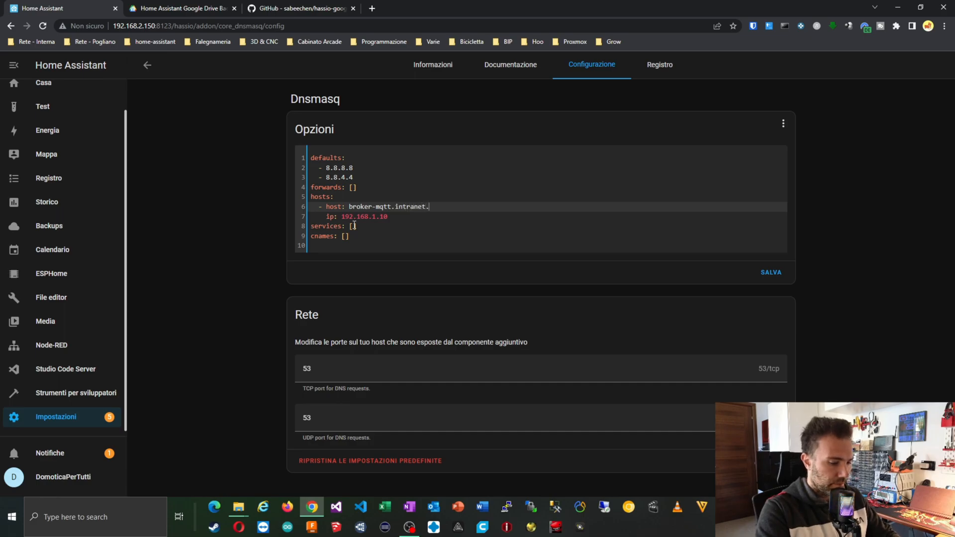
{"action": "type", "text": "local"}
{"action": "key", "text": "Down"}
{"action": "key", "text": "BackSpace"}
{"action": "key", "text": "BackSpace"}
{"action": "key", "text": "BackSpace"}
{"action": "key", "text": "BackSpace"}
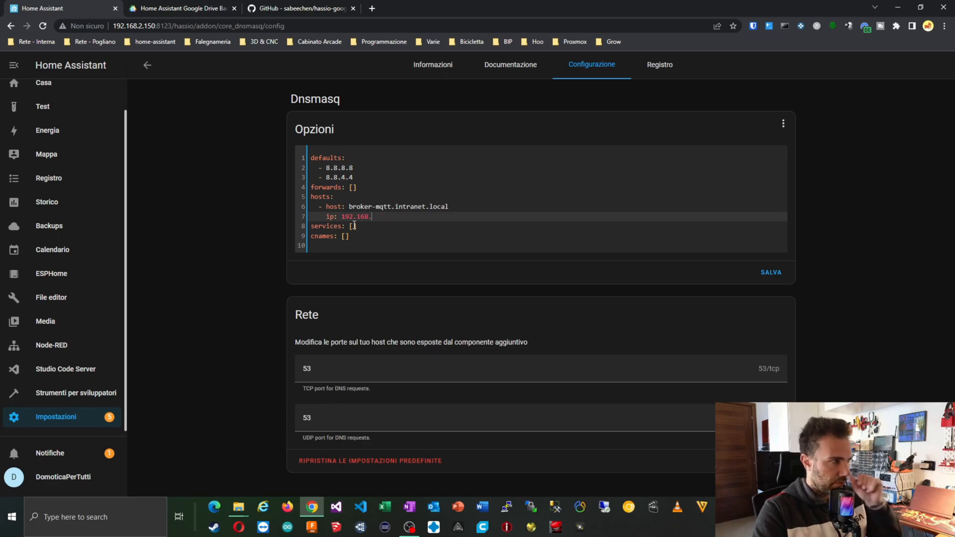
{"action": "type", "text": "2"}
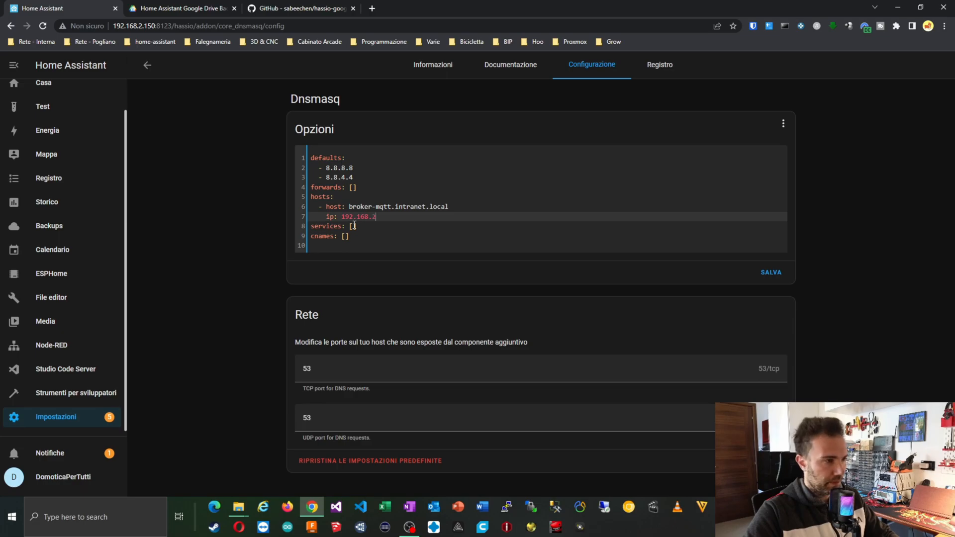
{"action": "type", "text": ".50"}
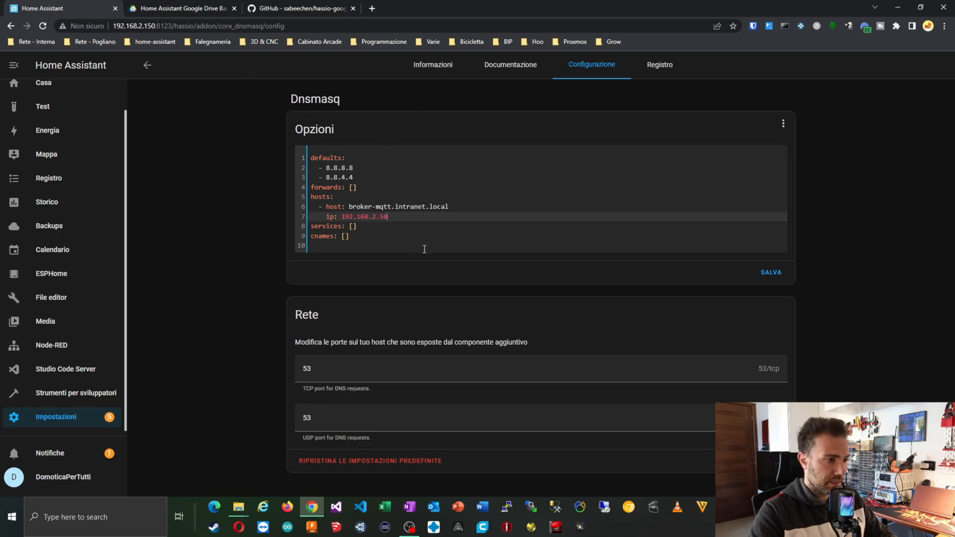
{"action": "key", "text": "BackSpace"}
{"action": "key", "text": "BackSpace"}
{"action": "type", "text": "150"}
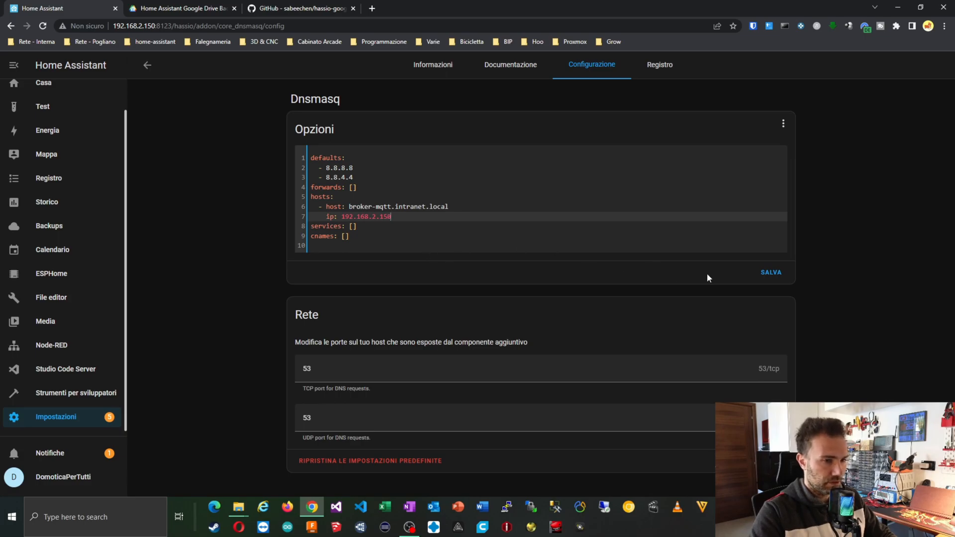
Save the Dnsmasq options and start the add-on.
{"action": "left_click", "coordinate": [763, 274]}
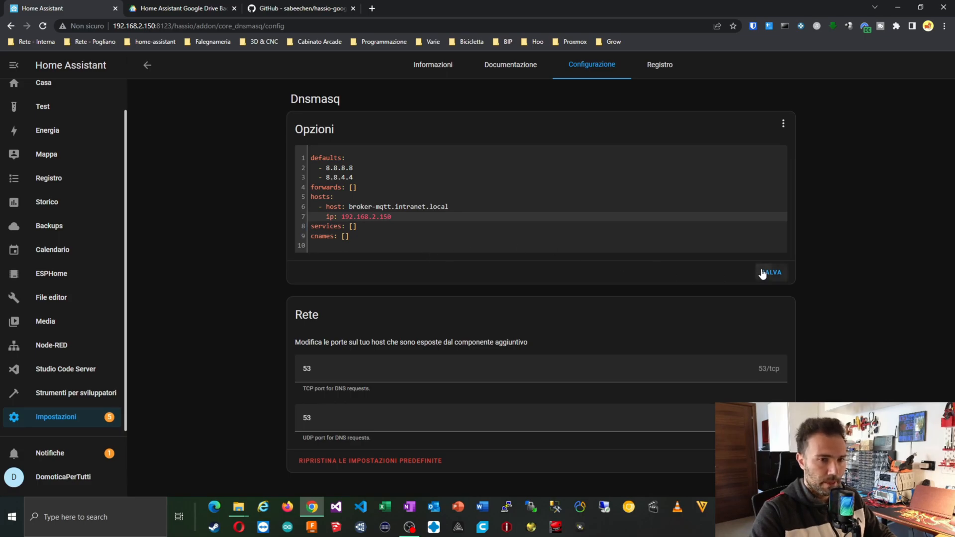
{"action": "left_click", "coordinate": [428, 68]}
{"action": "left_click", "coordinate": [312, 321]}
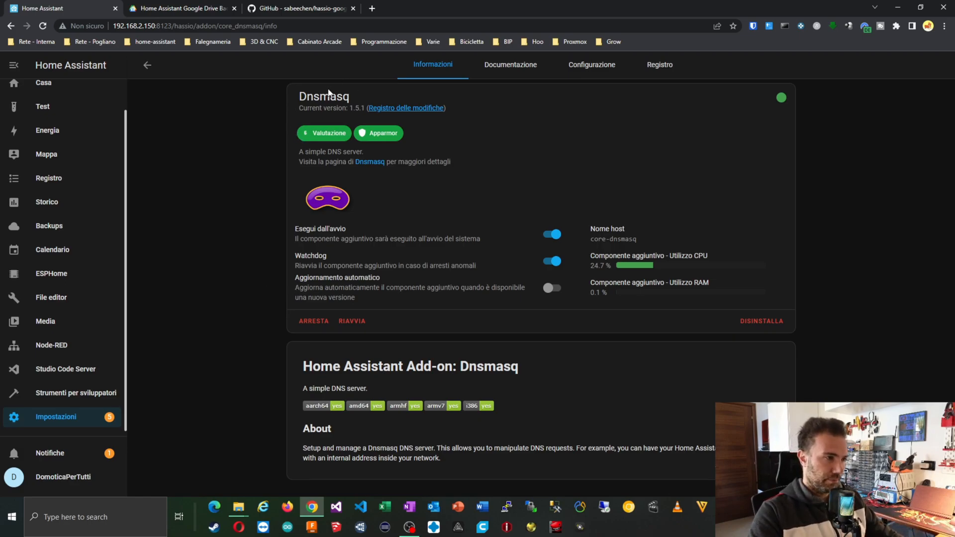
{"action": "left_click", "coordinate": [77, 226]}
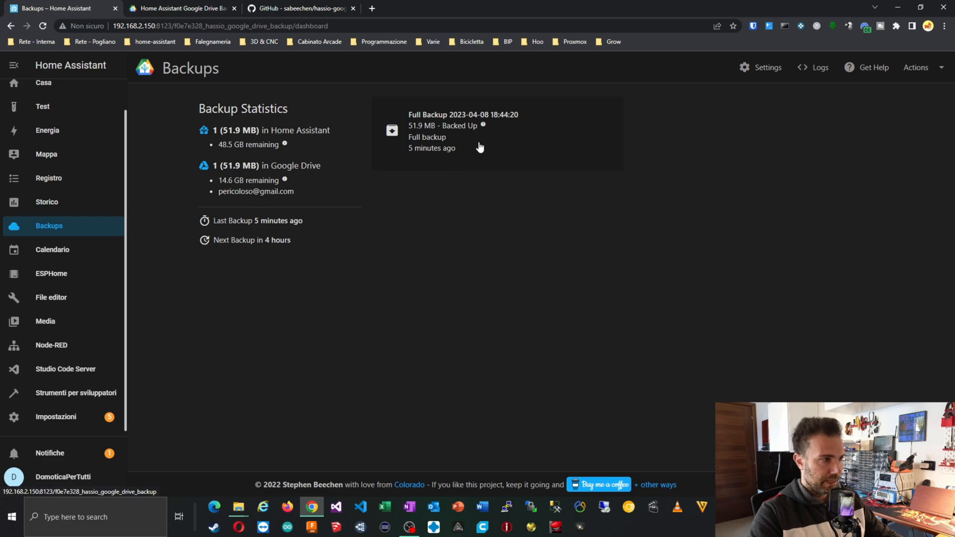
Set the 51.9 MB full backup from 2023-04-08 to never delete in Home Assistant and Google Drive.
{"action": "left_click", "coordinate": [503, 133]}
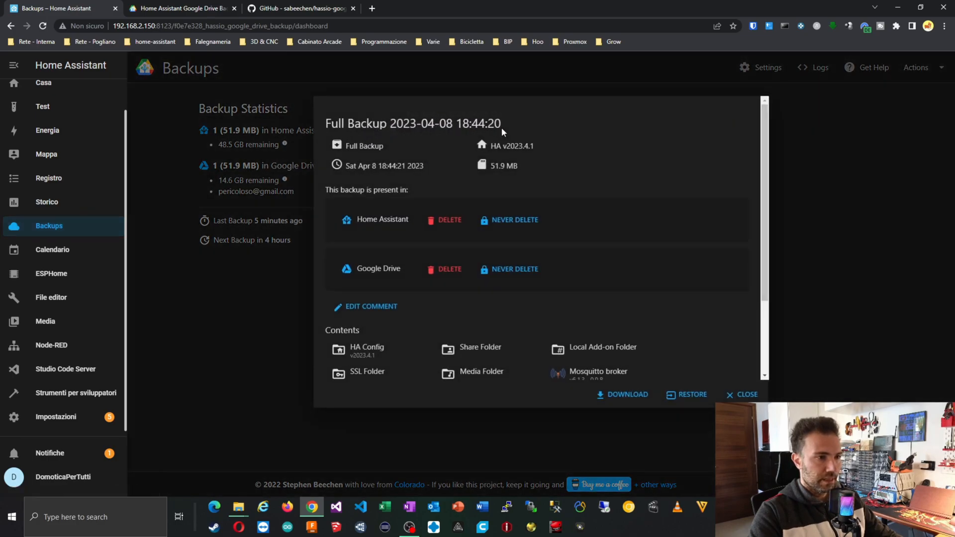
{"action": "left_click", "coordinate": [528, 219]}
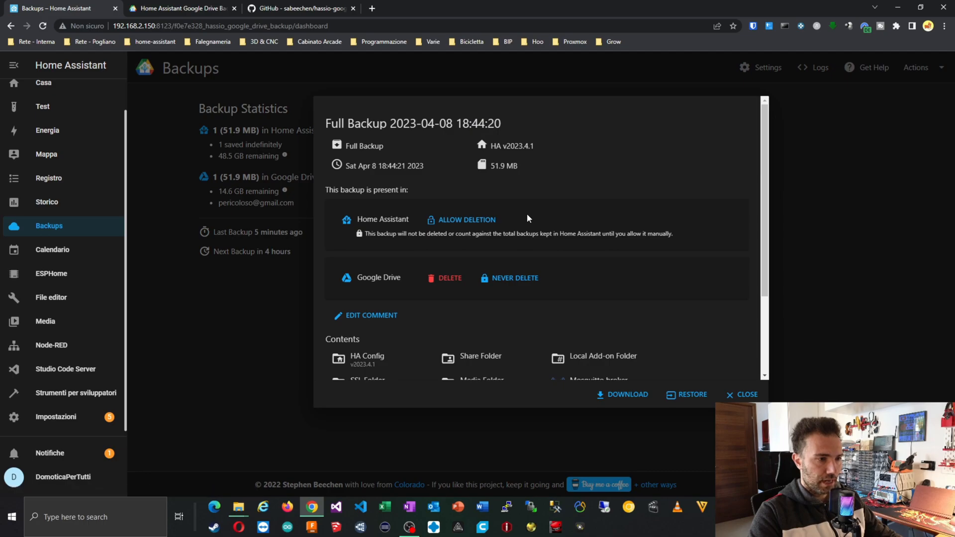
{"action": "left_click", "coordinate": [512, 278]}
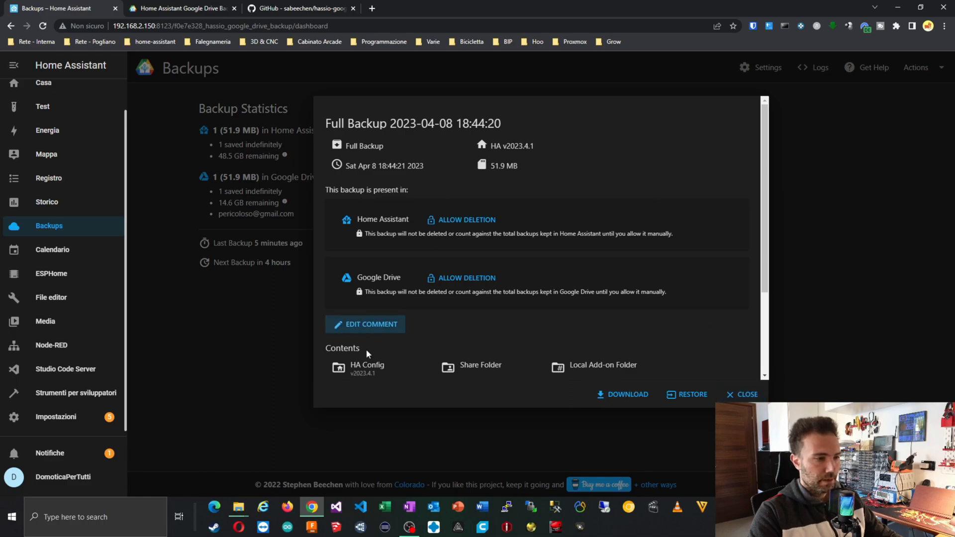
{"action": "scroll", "coordinate": [347, 361], "scroll_direction": "down", "scroll_amount": 3}
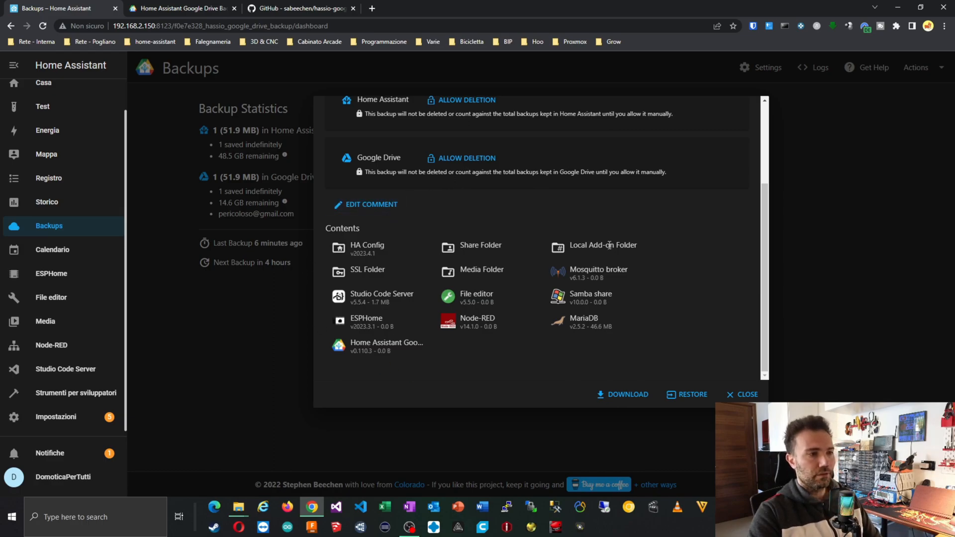
{"action": "left_click", "coordinate": [740, 393]}
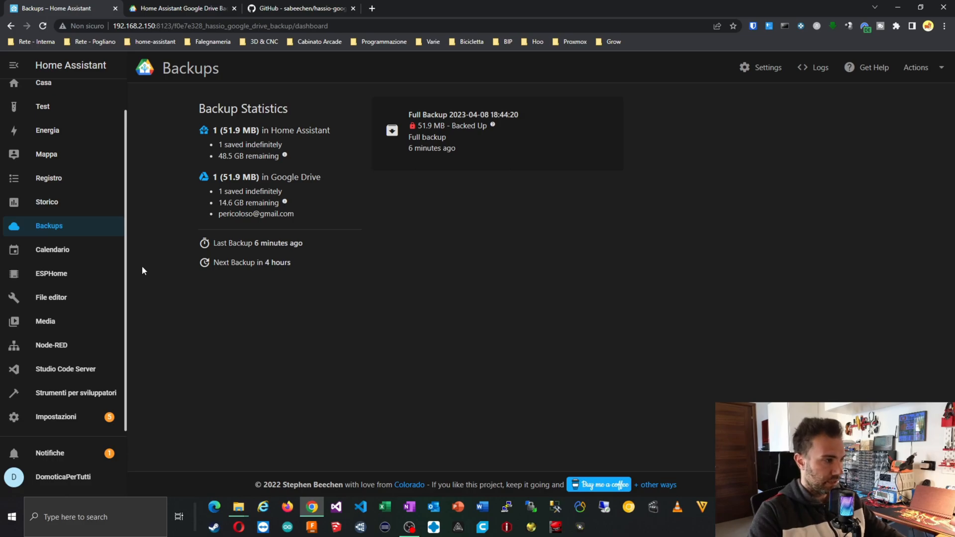
Go through Settings and Add-ons to the store and open the EMQX 0.2.6 community add-on page.
{"action": "left_click", "coordinate": [52, 416]}
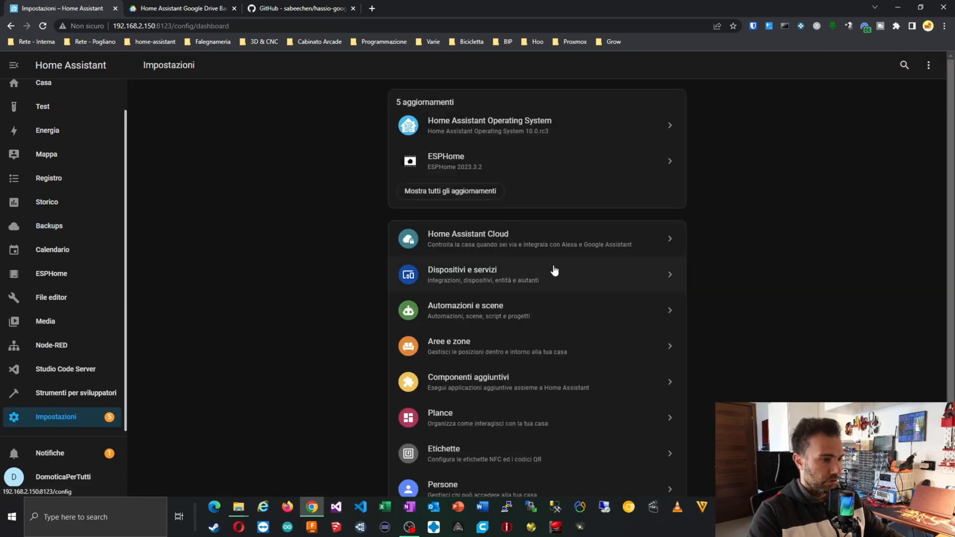
{"action": "scroll", "coordinate": [529, 297], "scroll_direction": "down", "scroll_amount": 2}
{"action": "left_click", "coordinate": [533, 297]}
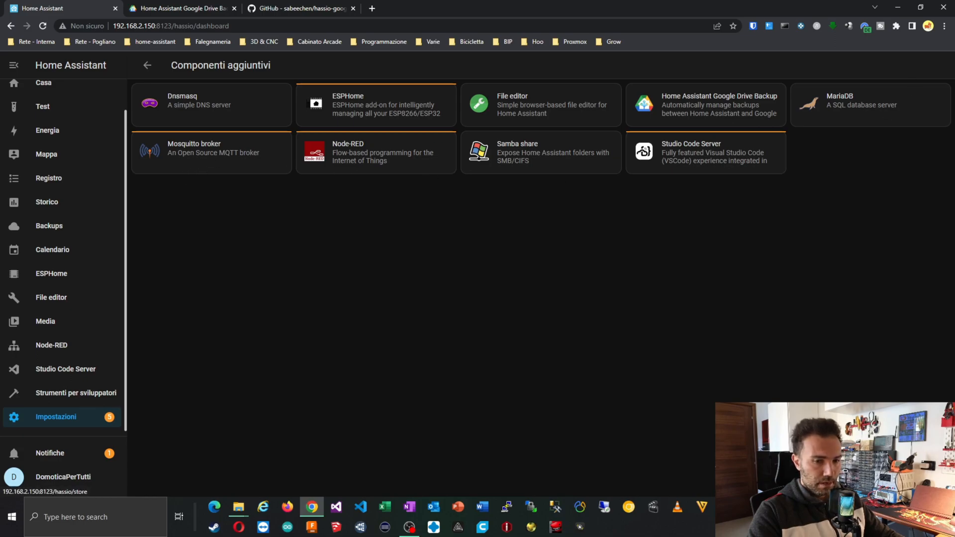
{"action": "left_click", "coordinate": [878, 476]}
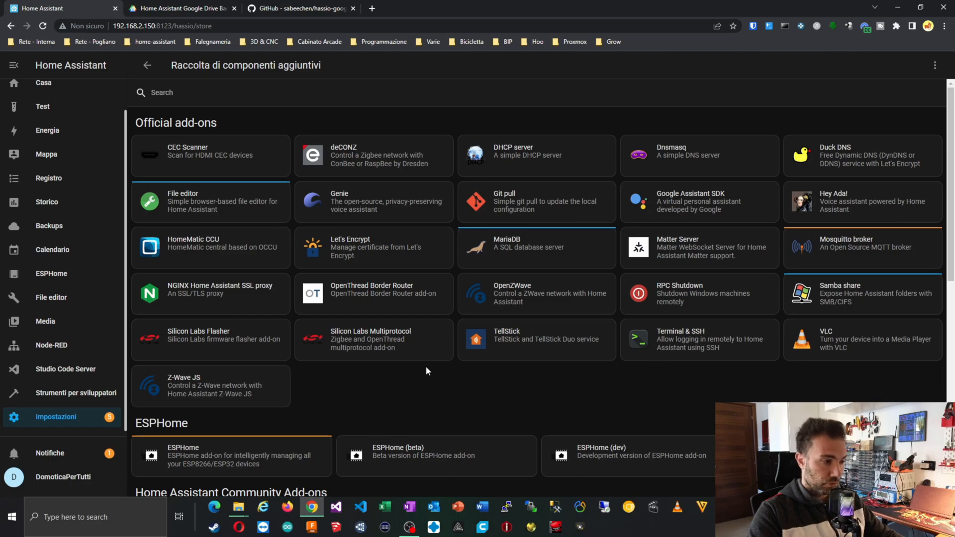
{"action": "scroll", "coordinate": [427, 370], "scroll_direction": "down", "scroll_amount": 5}
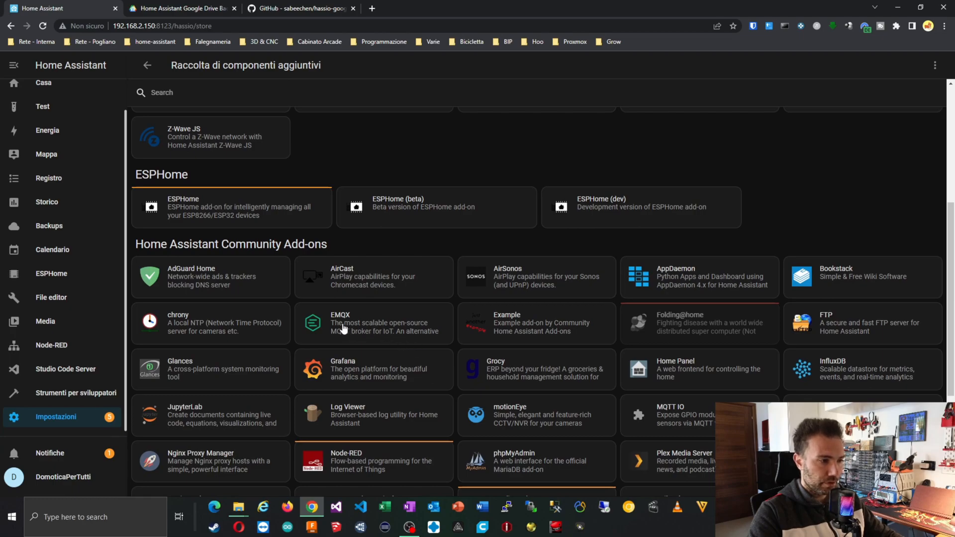
{"action": "left_click", "coordinate": [364, 321]}
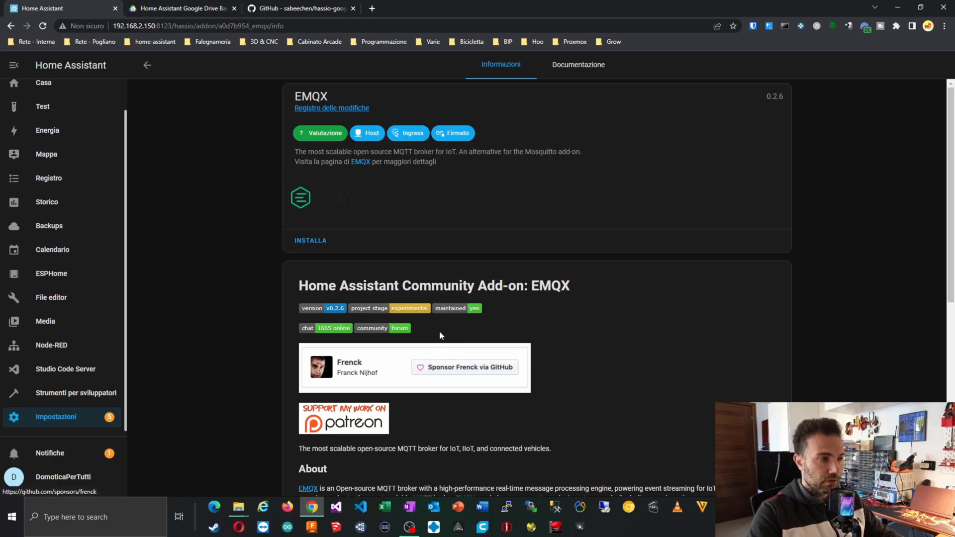
Install the EMQX 0.2.6 add-on, reading its About section while it installs.
{"action": "left_click", "coordinate": [326, 246]}
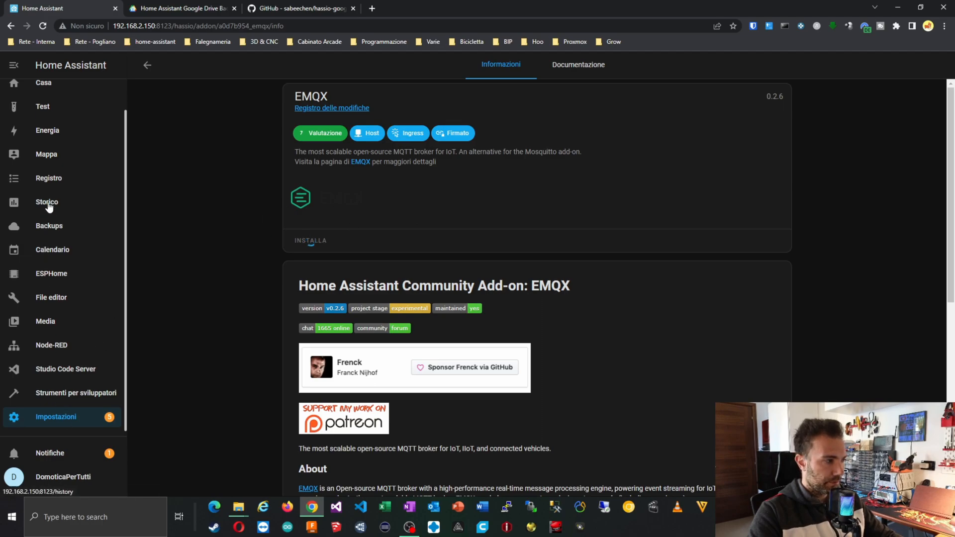
{"action": "scroll", "coordinate": [366, 283], "scroll_direction": "down", "scroll_amount": 4}
{"action": "scroll", "coordinate": [382, 304], "scroll_direction": "down", "scroll_amount": 1}
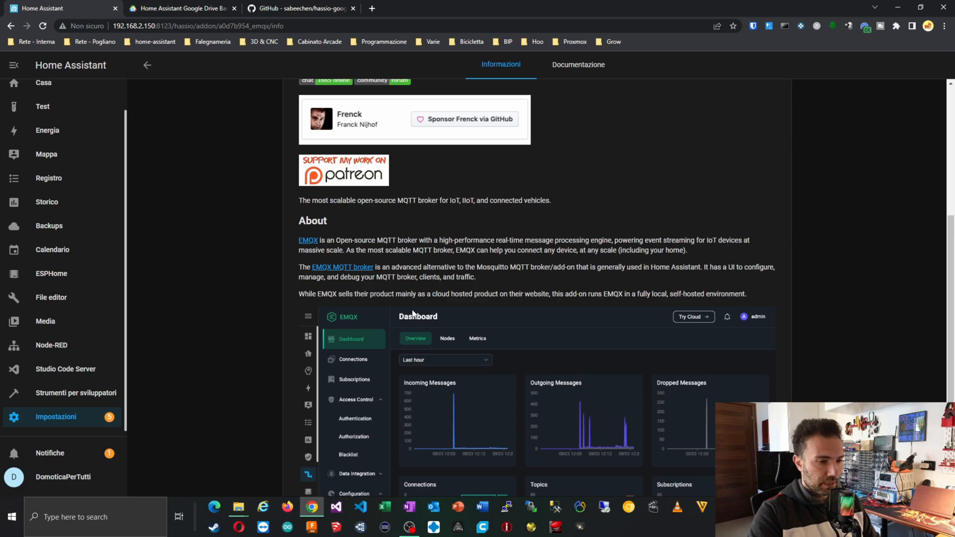
{"action": "scroll", "coordinate": [445, 470], "scroll_direction": "down", "scroll_amount": 2}
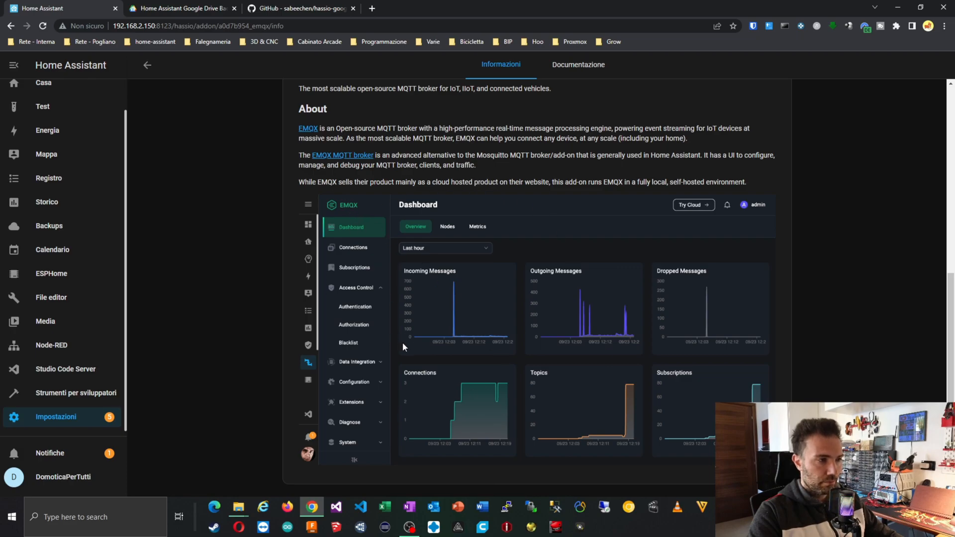
{"action": "scroll", "coordinate": [416, 297], "scroll_direction": "up", "scroll_amount": 7}
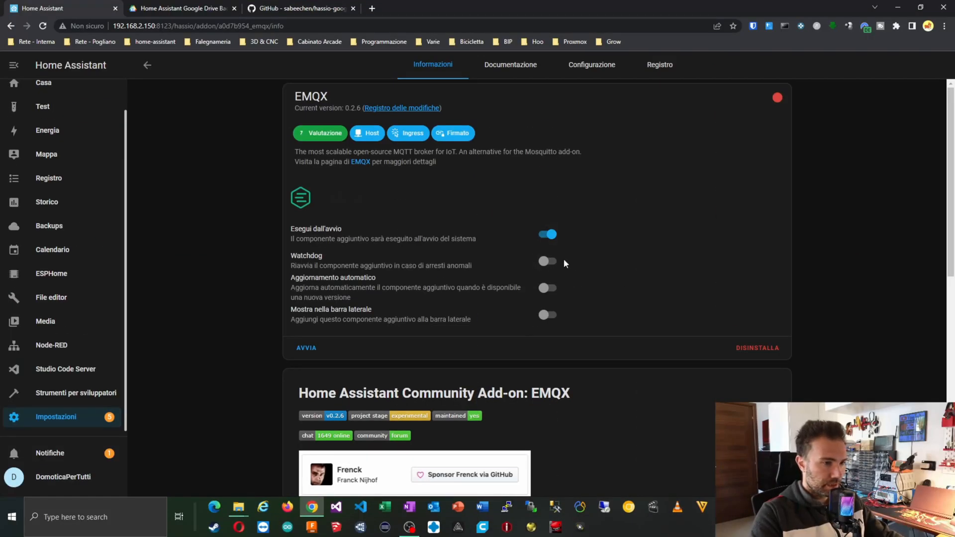
Turn on EMQX's watchdog and sidebar entry, and look at its configuration options.
{"action": "left_click", "coordinate": [549, 261]}
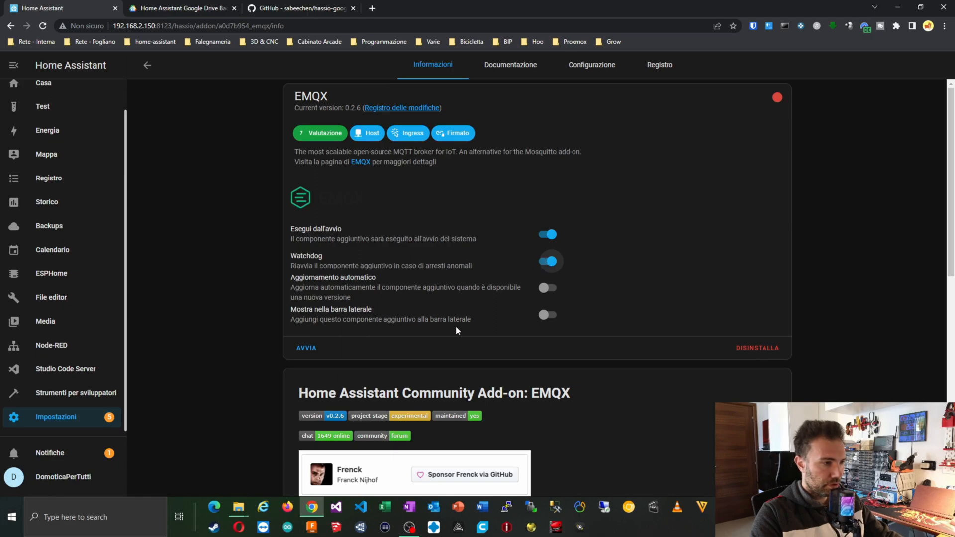
{"action": "left_click", "coordinate": [545, 316]}
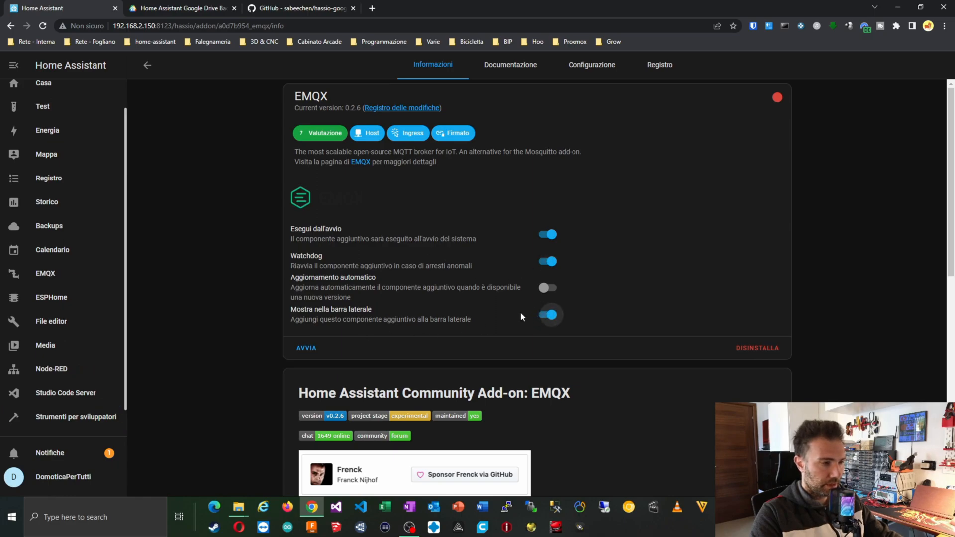
{"action": "left_click", "coordinate": [615, 67]}
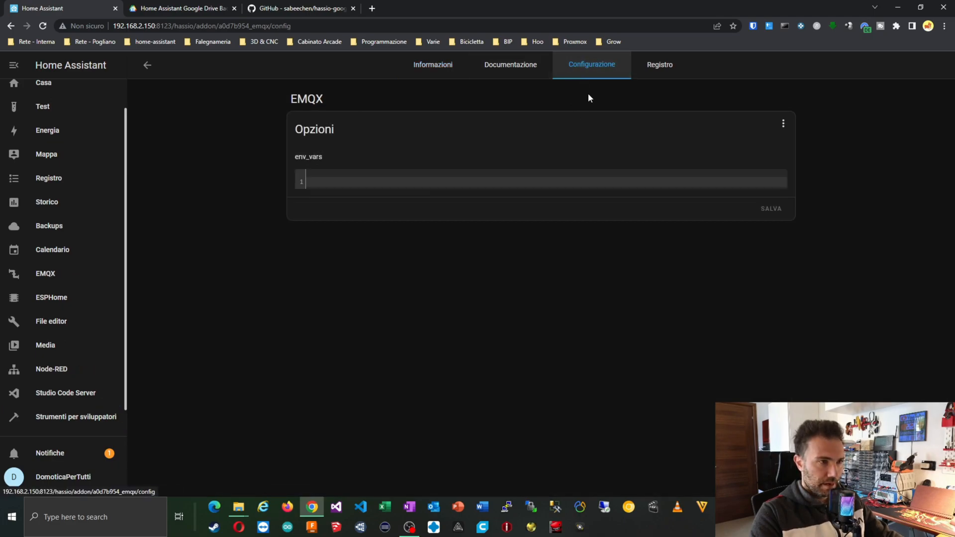
Check the default login username and password in the EMQX documentation, then open the EMQX sidebar panel.
{"action": "left_click", "coordinate": [531, 70]}
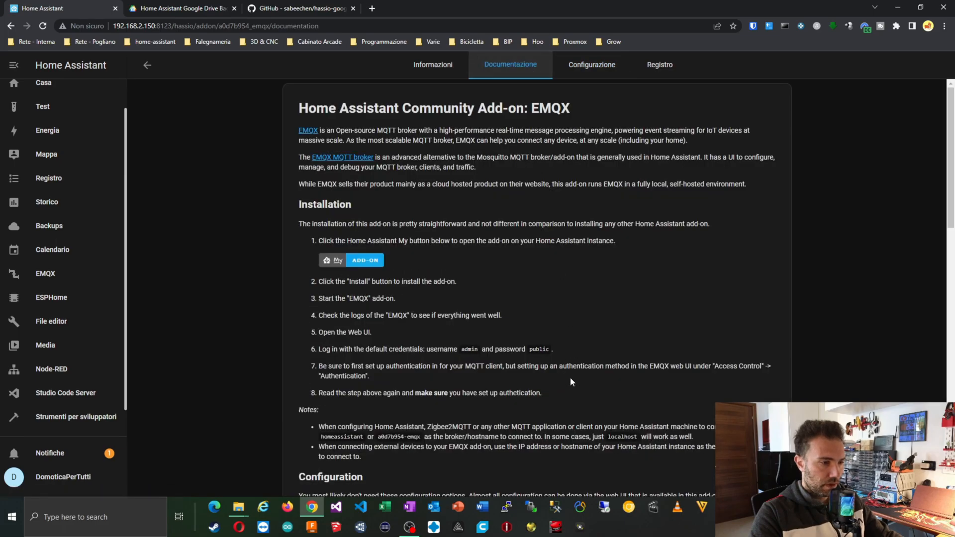
{"action": "double_click", "coordinate": [469, 350]}
{"action": "double_click", "coordinate": [539, 349]}
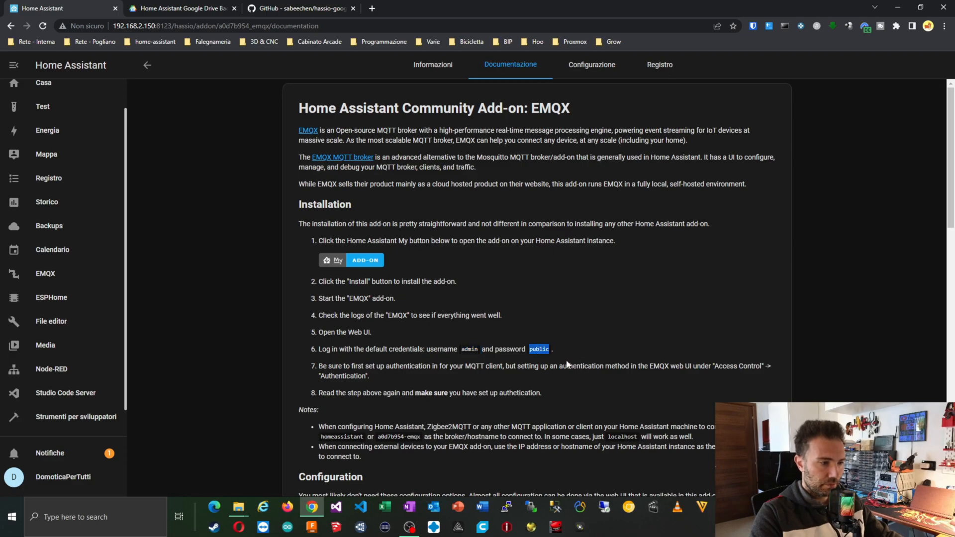
{"action": "left_click", "coordinate": [432, 65]}
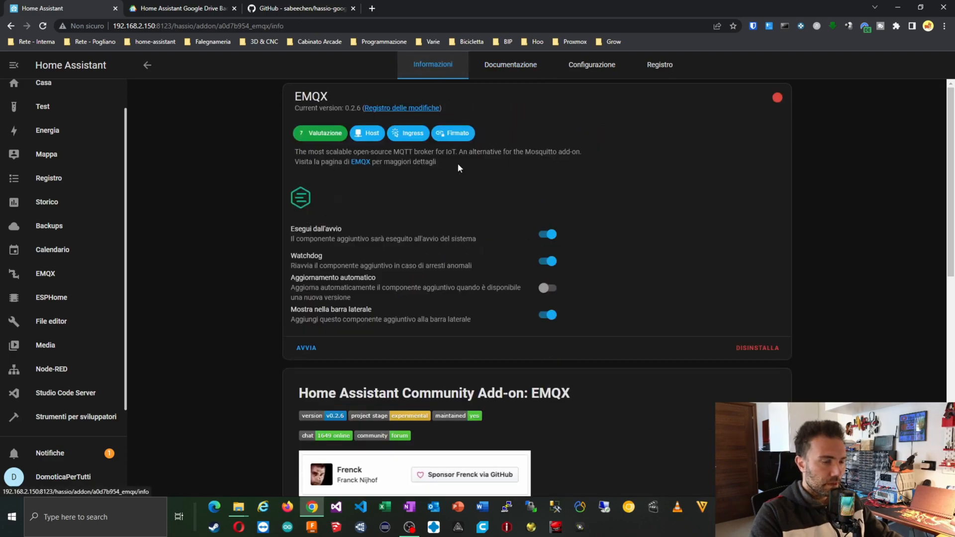
{"action": "left_click", "coordinate": [46, 279]}
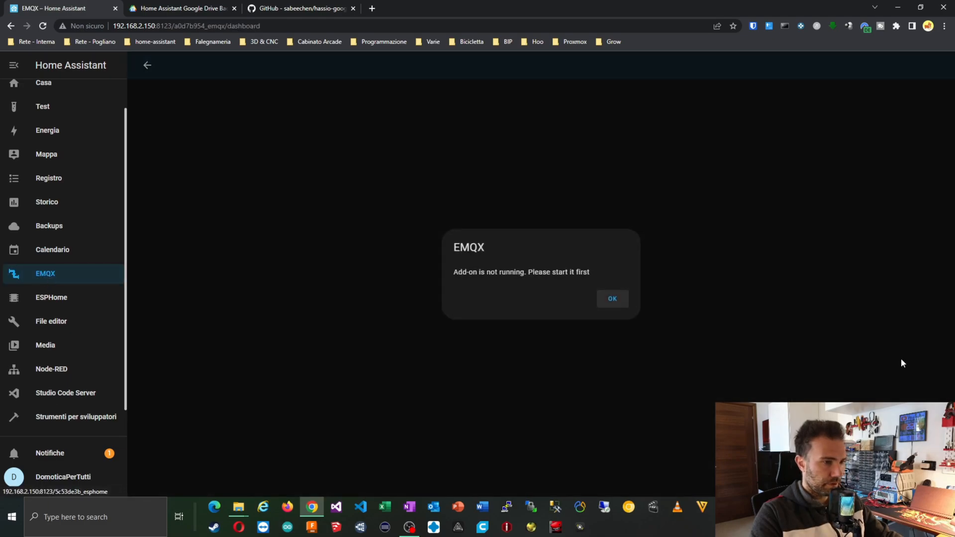
Start the EMQX add-on and try opening its web interface and sidebar panel.
{"action": "left_click", "coordinate": [611, 300]}
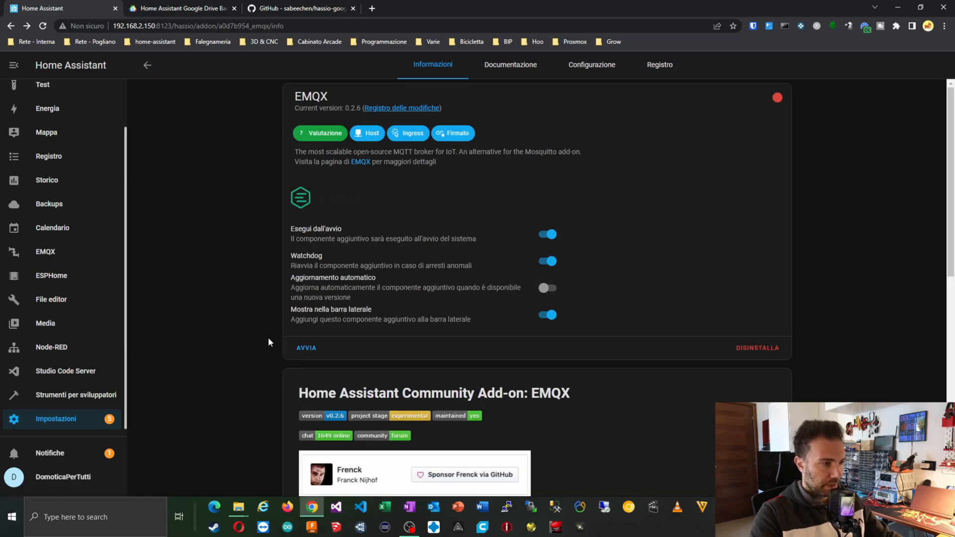
{"action": "left_click", "coordinate": [302, 348]}
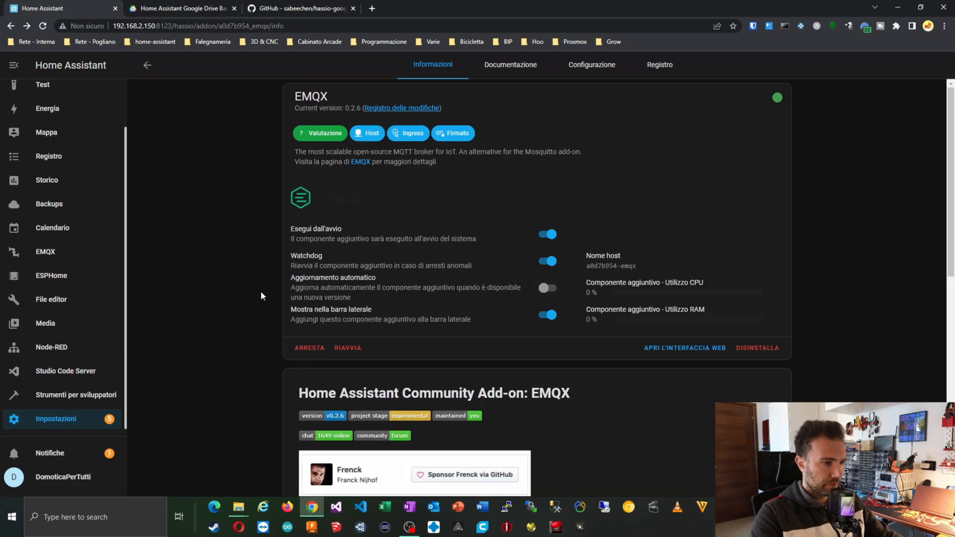
{"action": "left_click", "coordinate": [675, 349]}
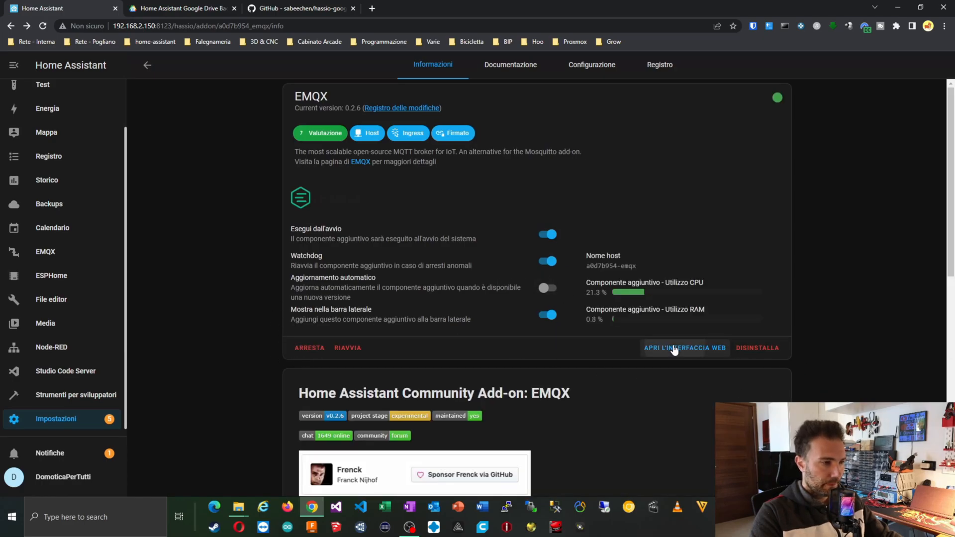
{"action": "left_click", "coordinate": [146, 66]}
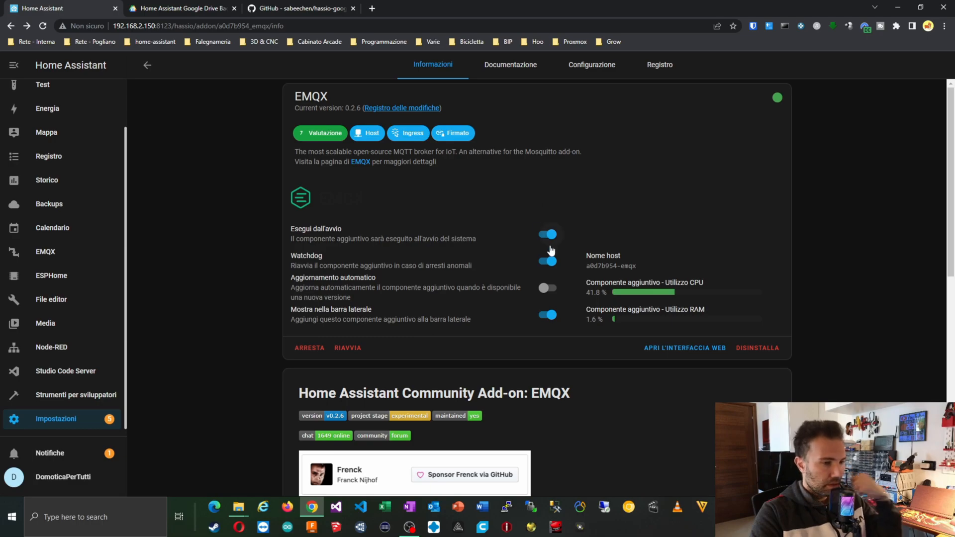
{"action": "left_click", "coordinate": [674, 348]}
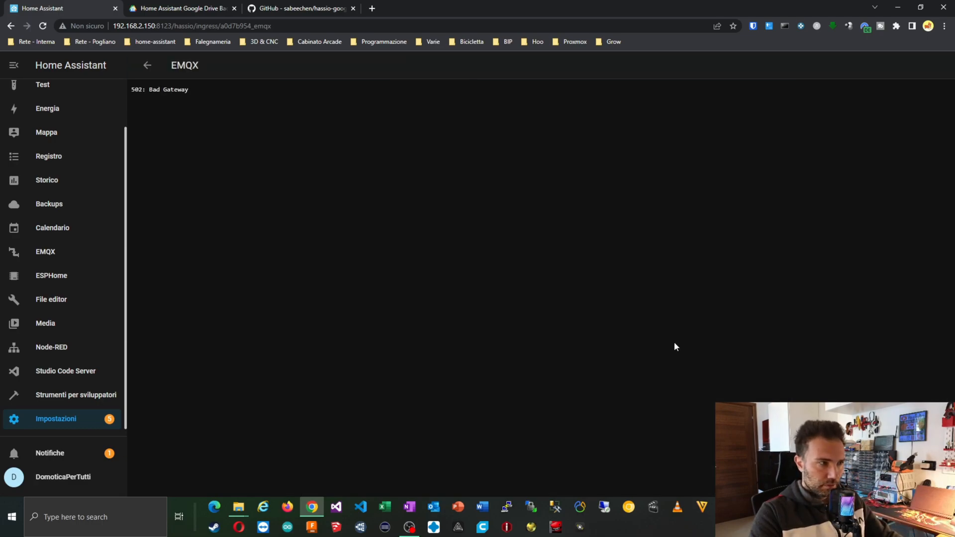
{"action": "left_click", "coordinate": [37, 252]}
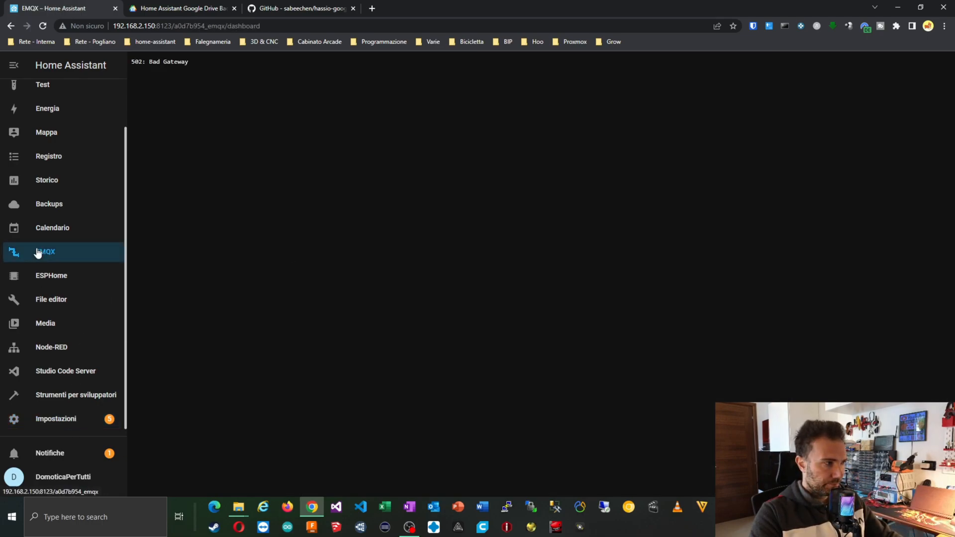
Return through Settings and Add-ons to the EMQX details and open its web interface again.
{"action": "left_click", "coordinate": [63, 416]}
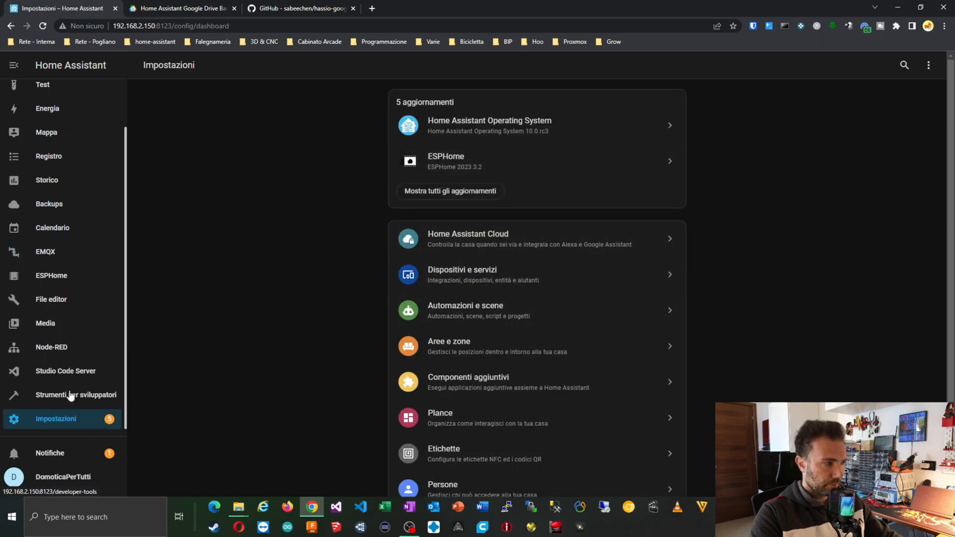
{"action": "left_click", "coordinate": [70, 397]}
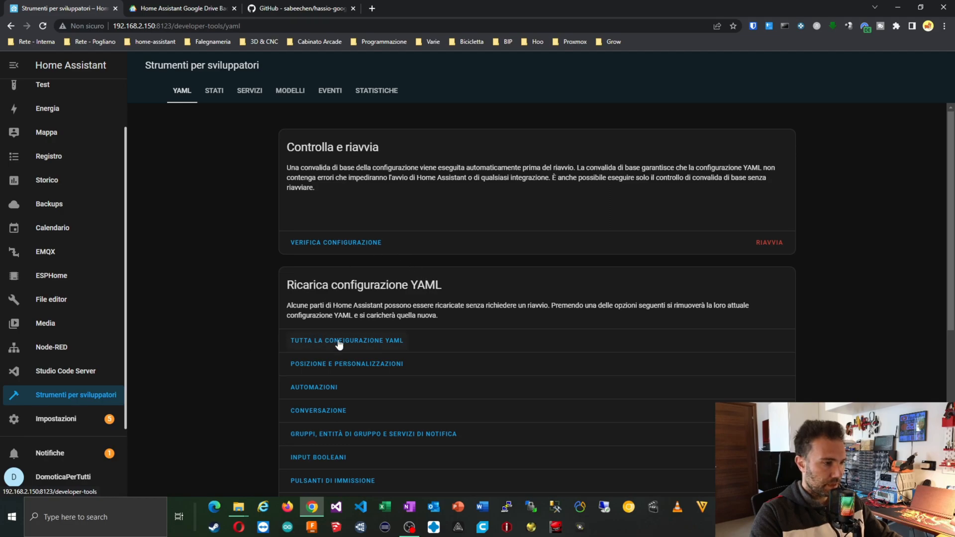
{"action": "left_click", "coordinate": [74, 415]}
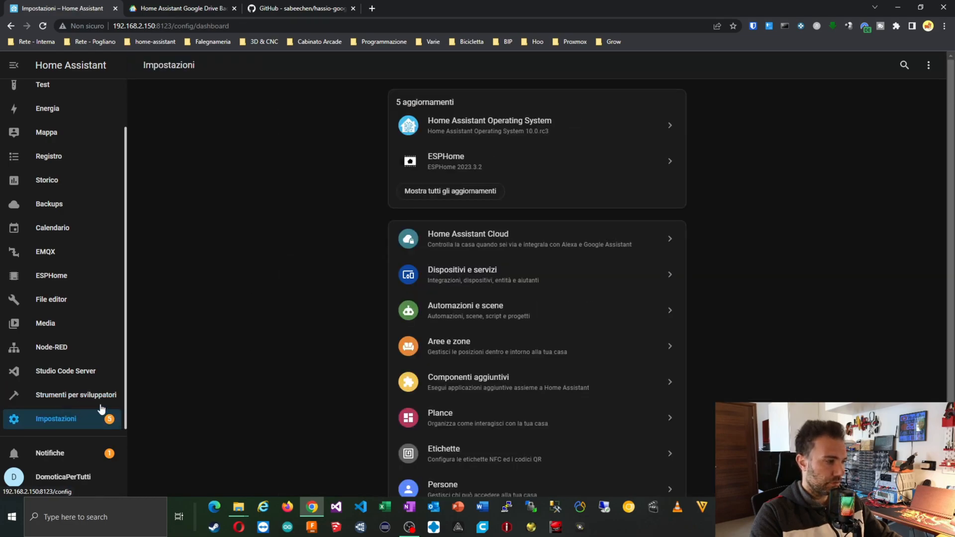
{"action": "left_click", "coordinate": [500, 378]}
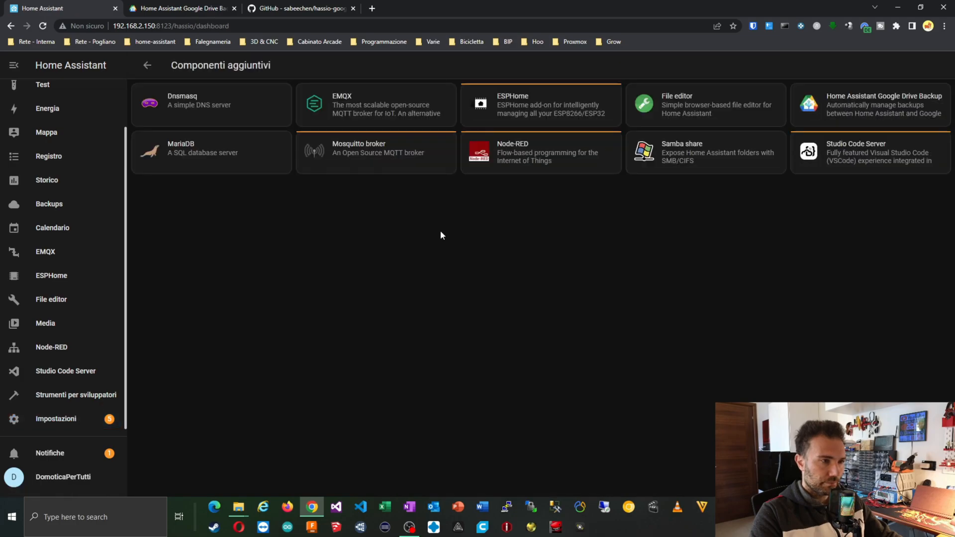
{"action": "left_click", "coordinate": [364, 114]}
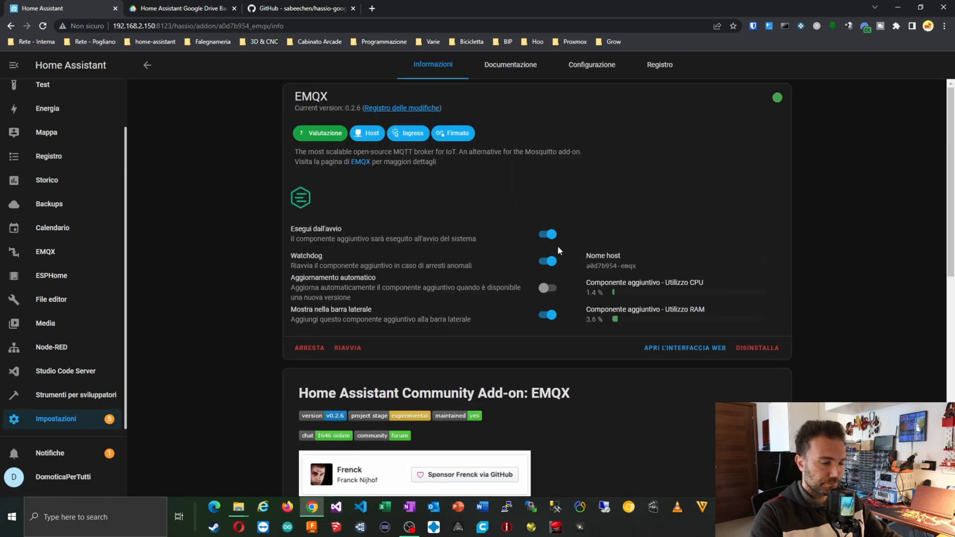
{"action": "left_click", "coordinate": [662, 348]}
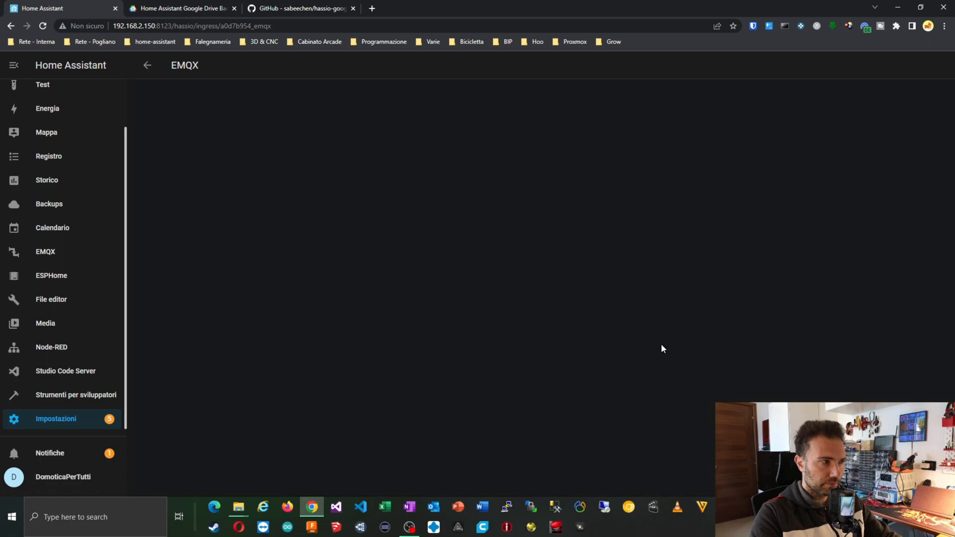
Log in to the EMQX dashboard with the default admin credentials and dismiss the save-password prompts.
{"action": "left_click", "coordinate": [597, 249]}
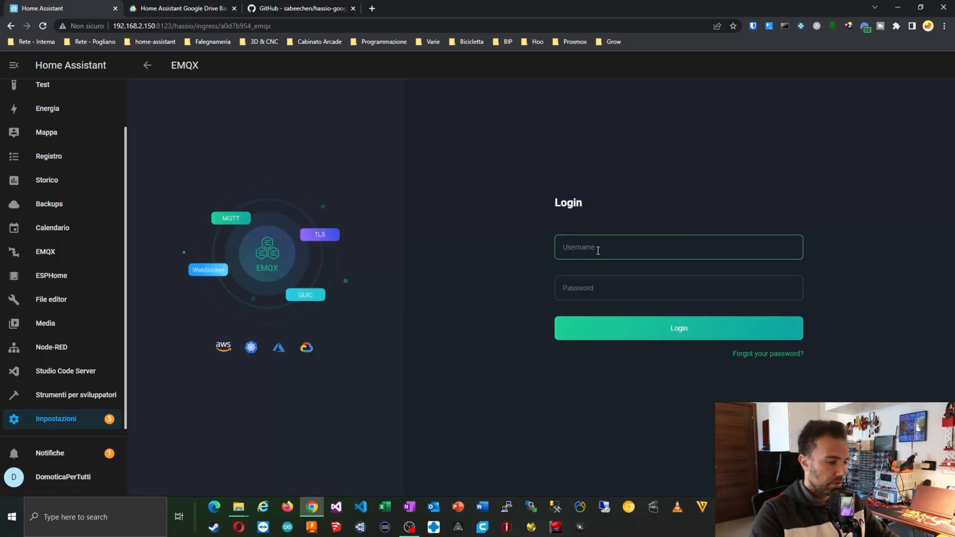
{"action": "type", "text": "admin"}
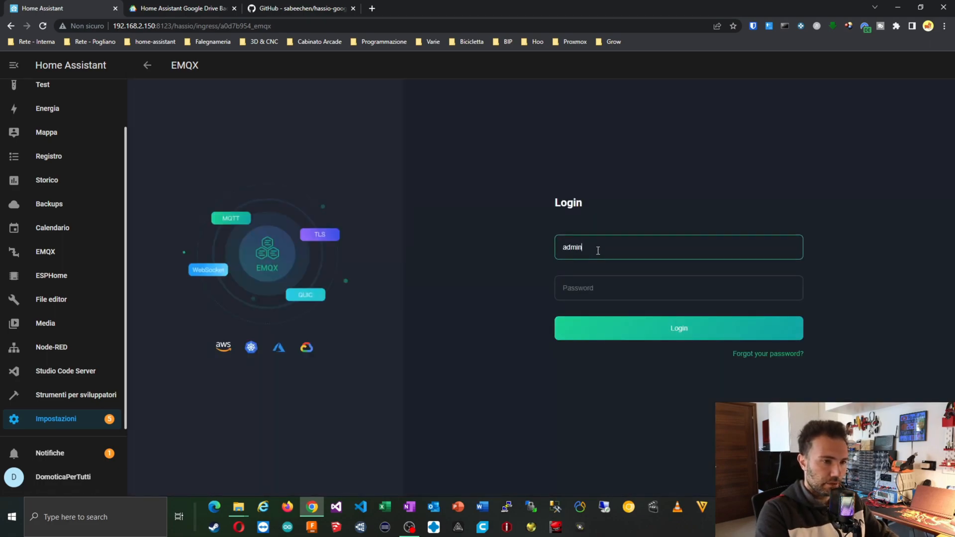
{"action": "type", "text": "public"}
{"action": "left_click", "coordinate": [662, 326]}
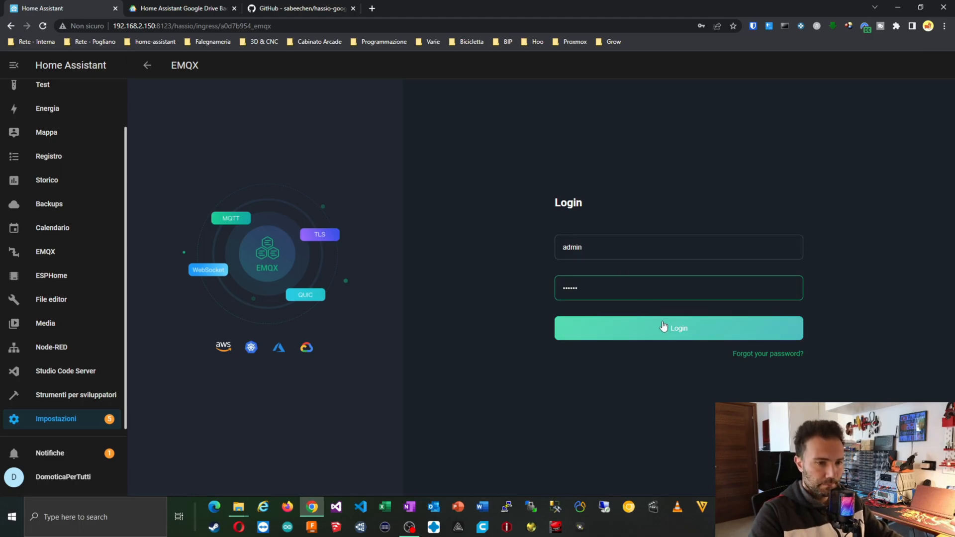
{"action": "left_click", "coordinate": [717, 167]}
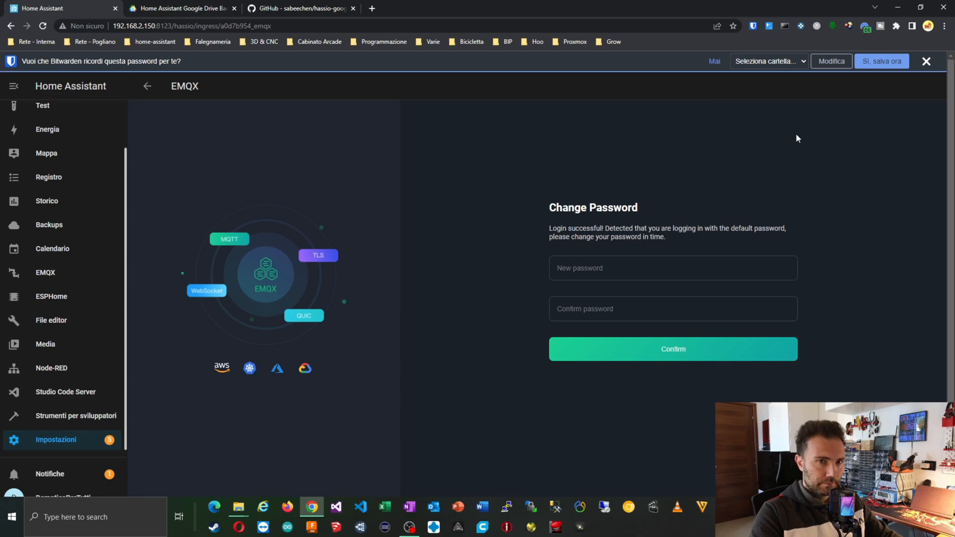
{"action": "left_click", "coordinate": [925, 62]}
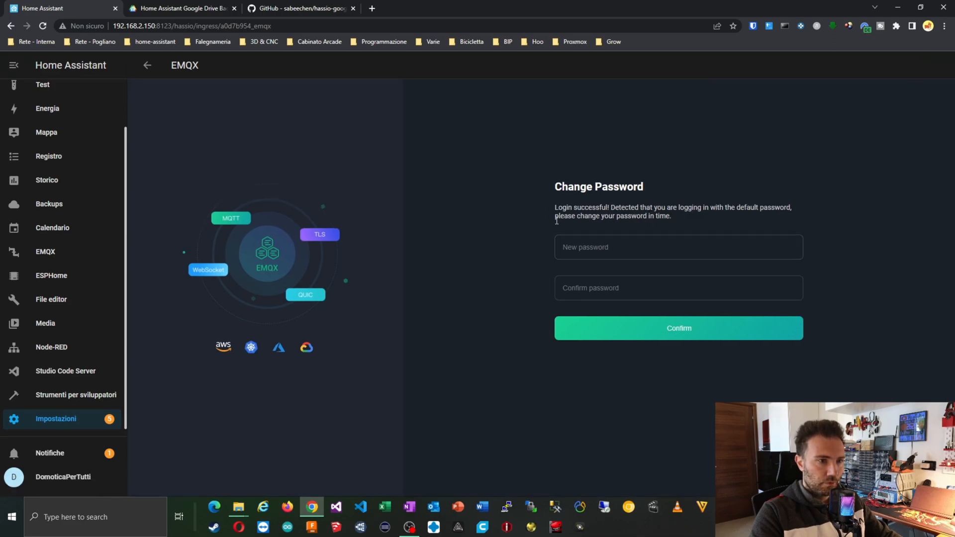
Enter and confirm a new password to replace the EMQX default one.
{"action": "left_click", "coordinate": [575, 246]}
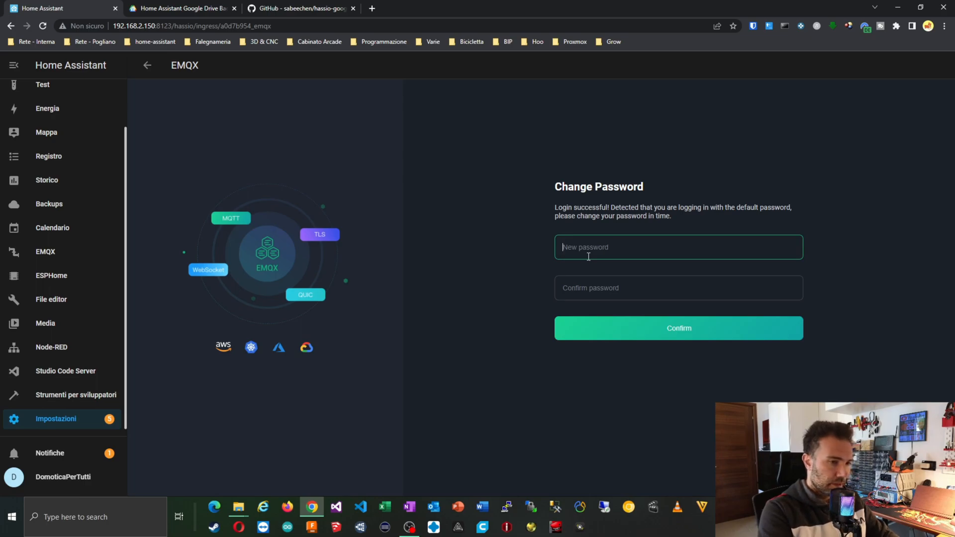
{"action": "type", "text": "******"}
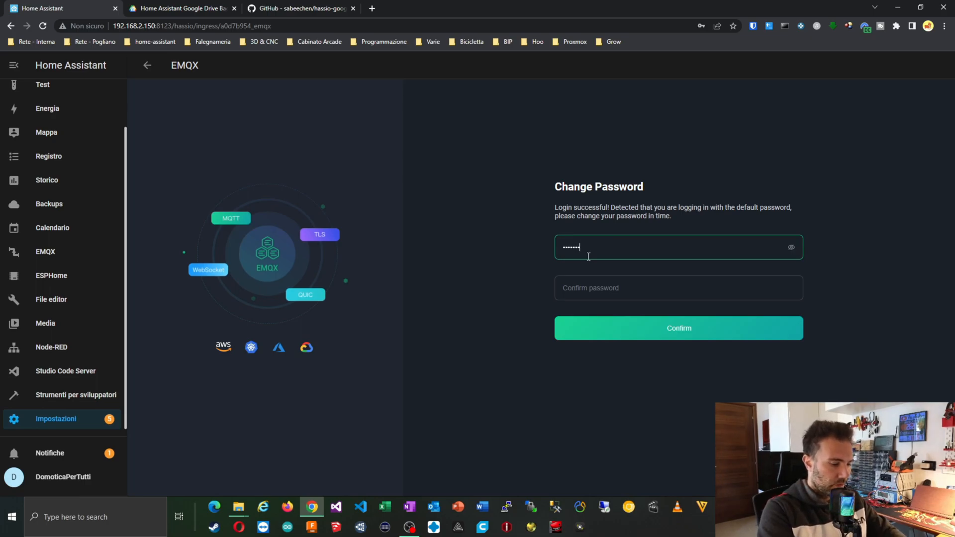
{"action": "key", "text": "Tab"}
{"action": "type", "text": "•••••••••"}
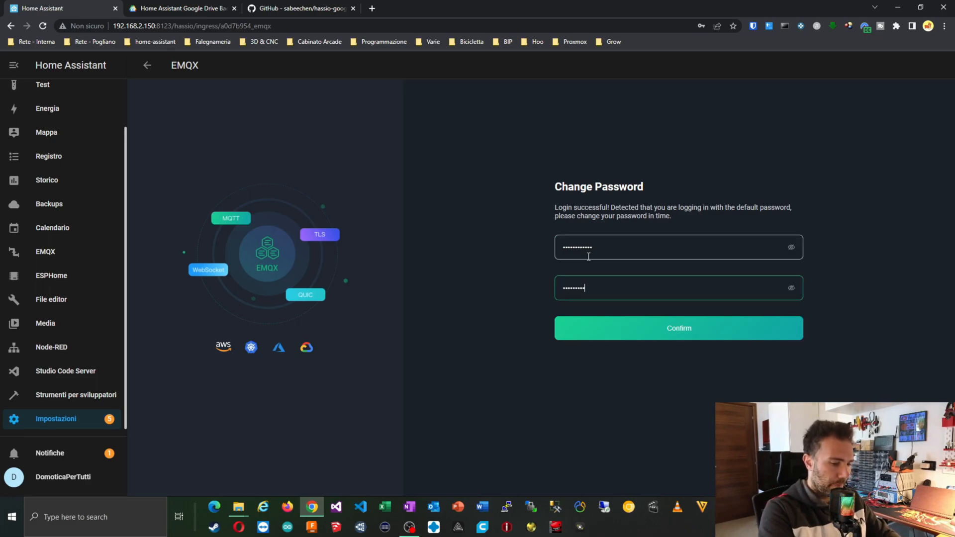
{"action": "left_click", "coordinate": [641, 328]}
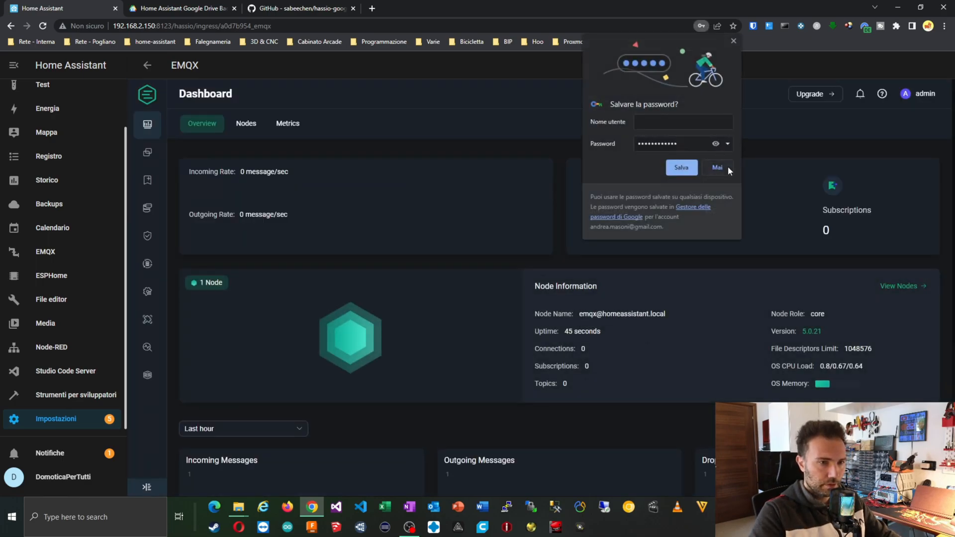
Decline saving the password and check EMQX dashboard settings, keeping the language as English.
{"action": "left_click", "coordinate": [728, 168]}
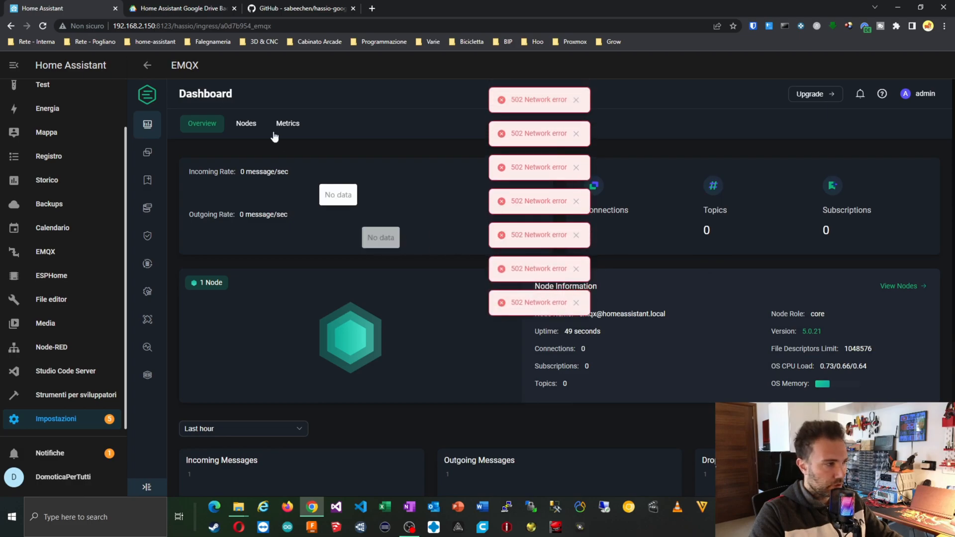
{"action": "mouse_move", "coordinate": [149, 379]}
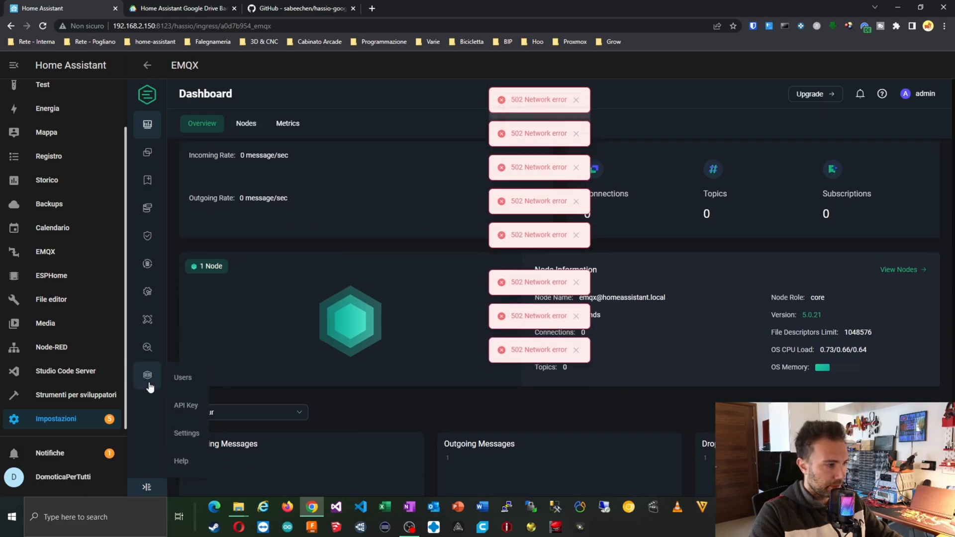
{"action": "scroll", "coordinate": [150, 387], "scroll_direction": "down", "scroll_amount": 3}
{"action": "scroll", "coordinate": [148, 378], "scroll_direction": "up", "scroll_amount": 3}
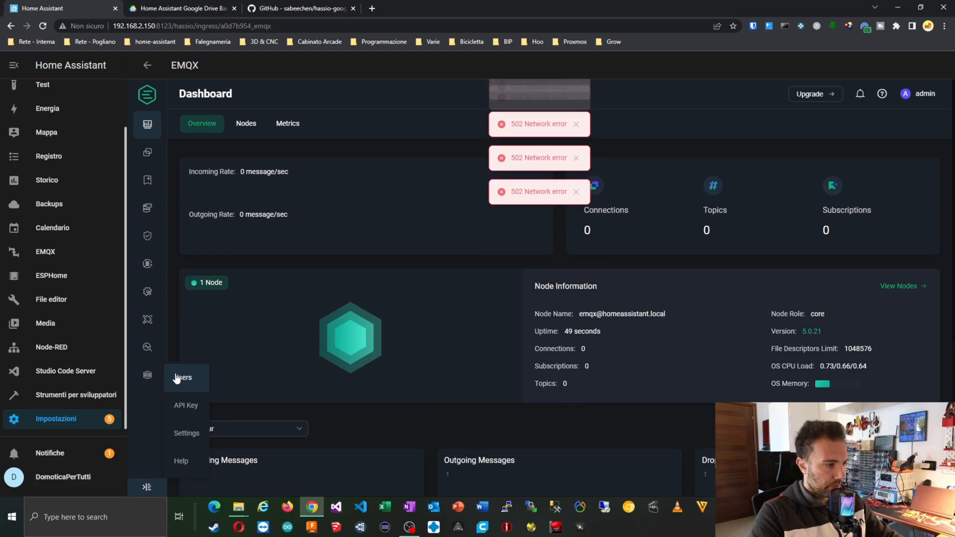
{"action": "left_click", "coordinate": [185, 431]}
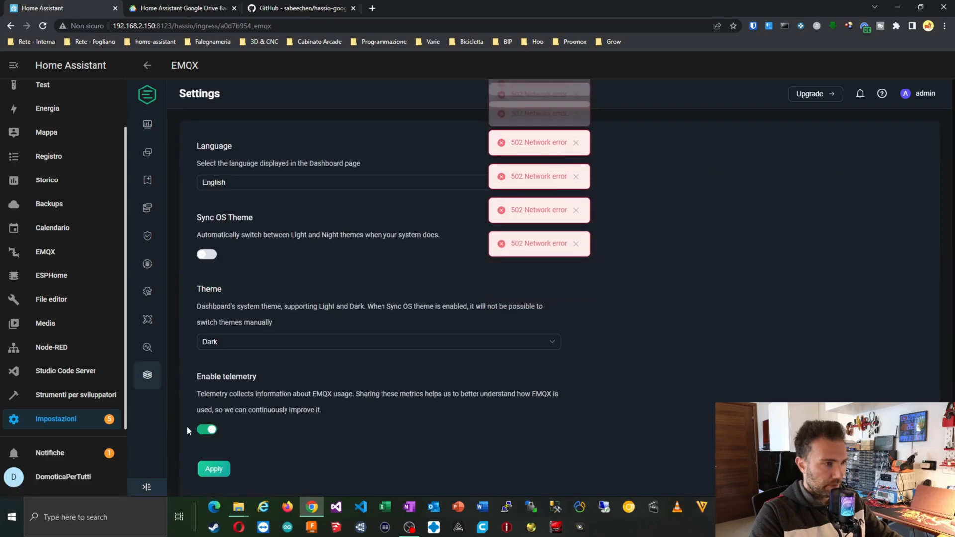
{"action": "scroll", "coordinate": [240, 246], "scroll_direction": "down", "scroll_amount": 1}
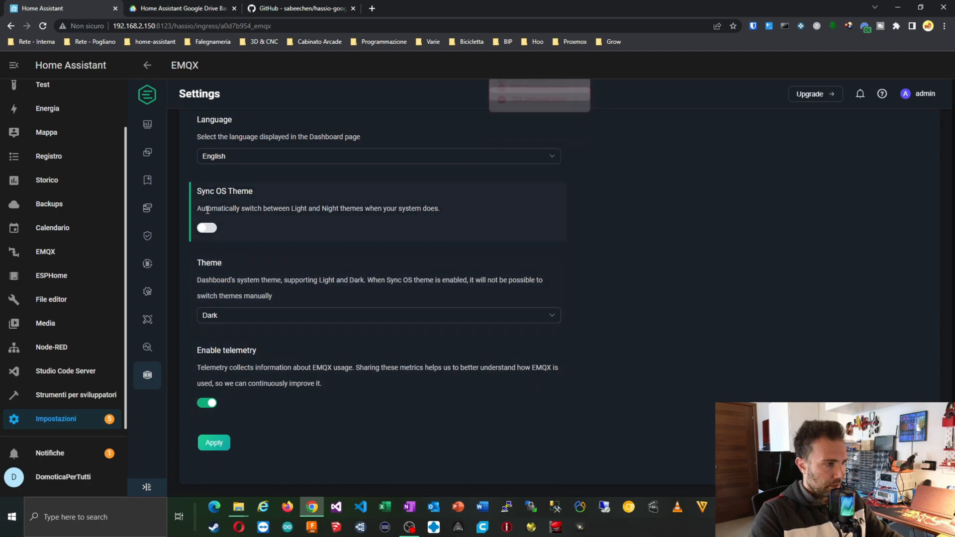
{"action": "scroll", "coordinate": [209, 199], "scroll_direction": "up", "scroll_amount": 1}
{"action": "left_click", "coordinate": [210, 187]}
{"action": "left_click", "coordinate": [210, 186]}
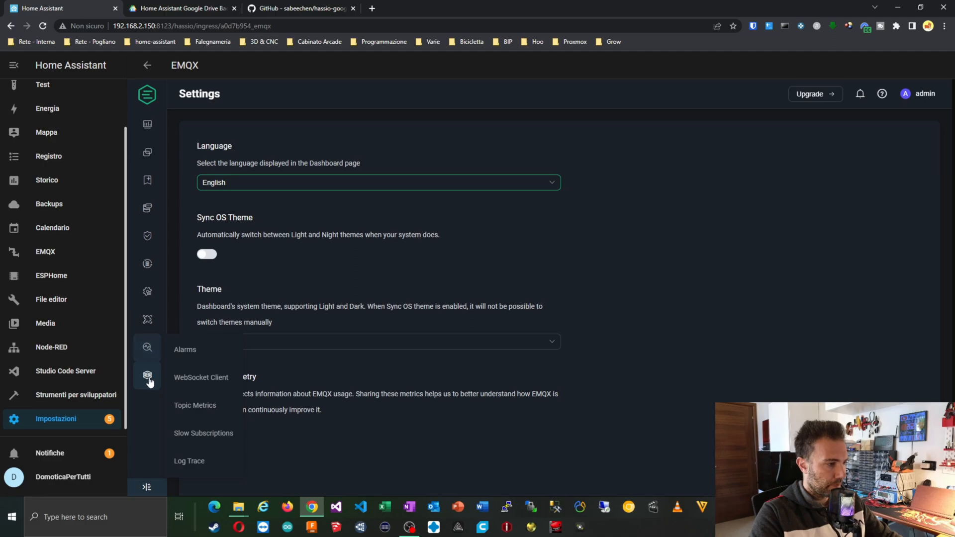
Open EMQX System > Users, showing the single administrator account.
{"action": "mouse_move", "coordinate": [150, 382]}
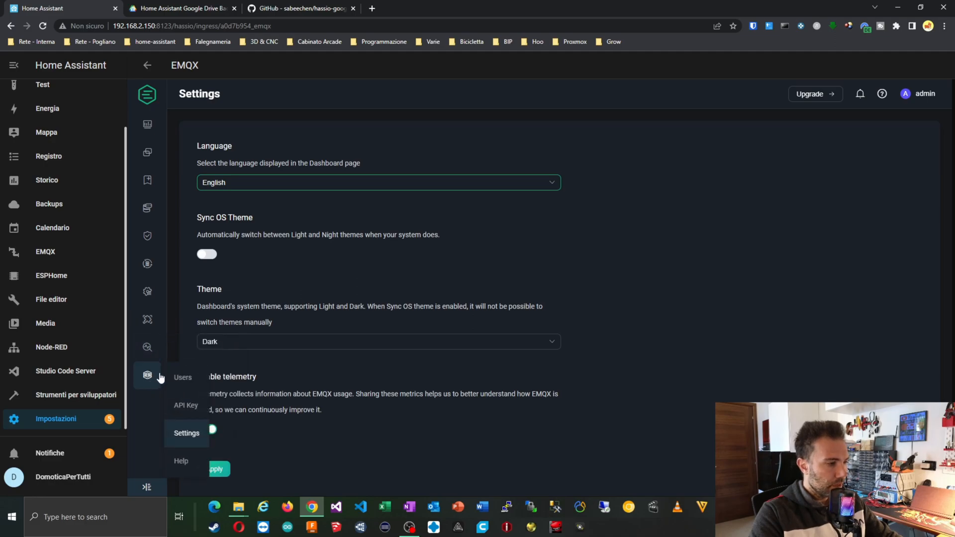
{"action": "left_click", "coordinate": [185, 377]}
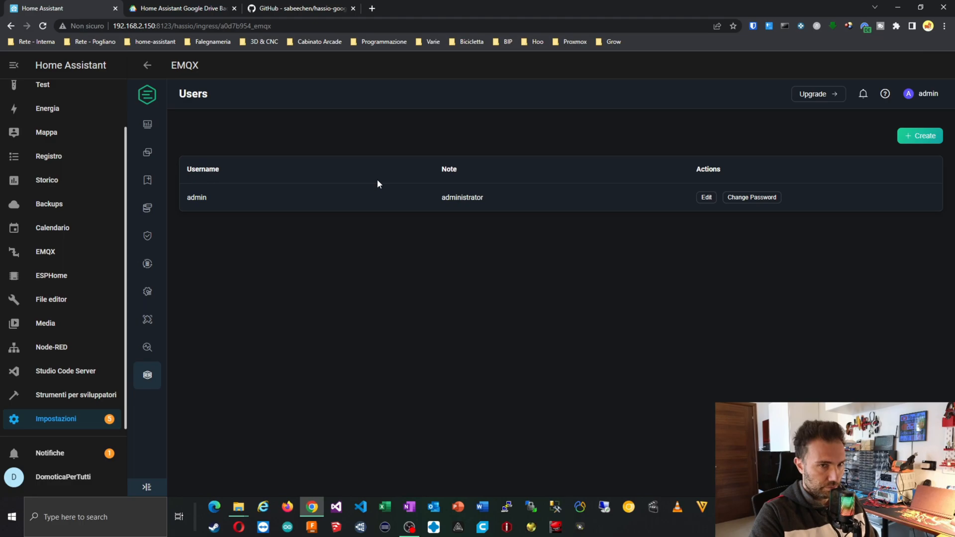
{"action": "mouse_move", "coordinate": [152, 371]}
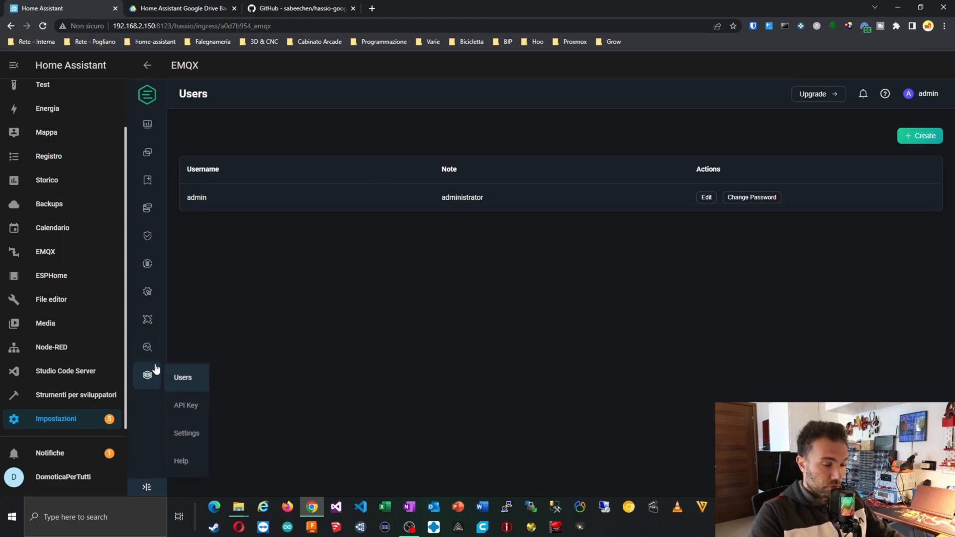
{"action": "mouse_move", "coordinate": [152, 350]}
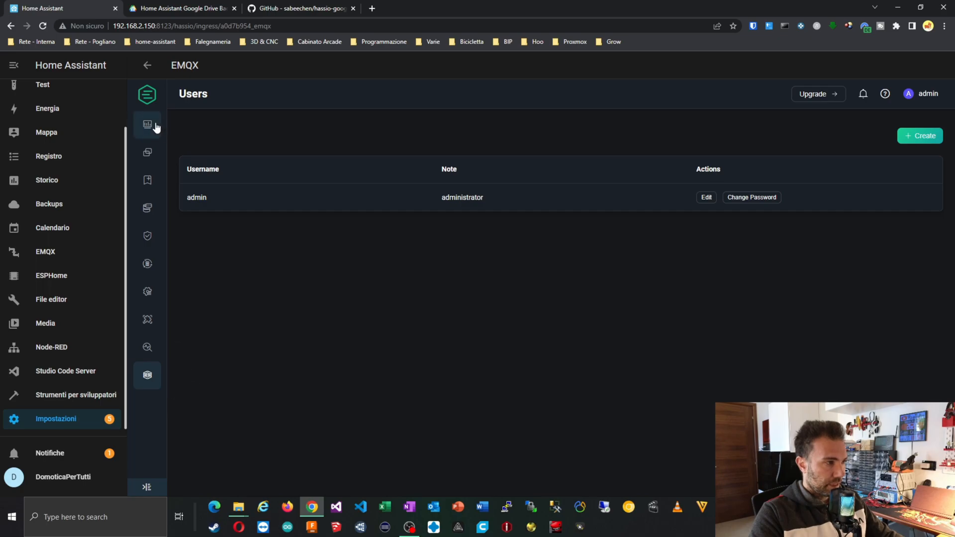
Look through Connections, Subscriptions and Retained Messages, then open the empty Authentication page.
{"action": "left_click", "coordinate": [148, 162]}
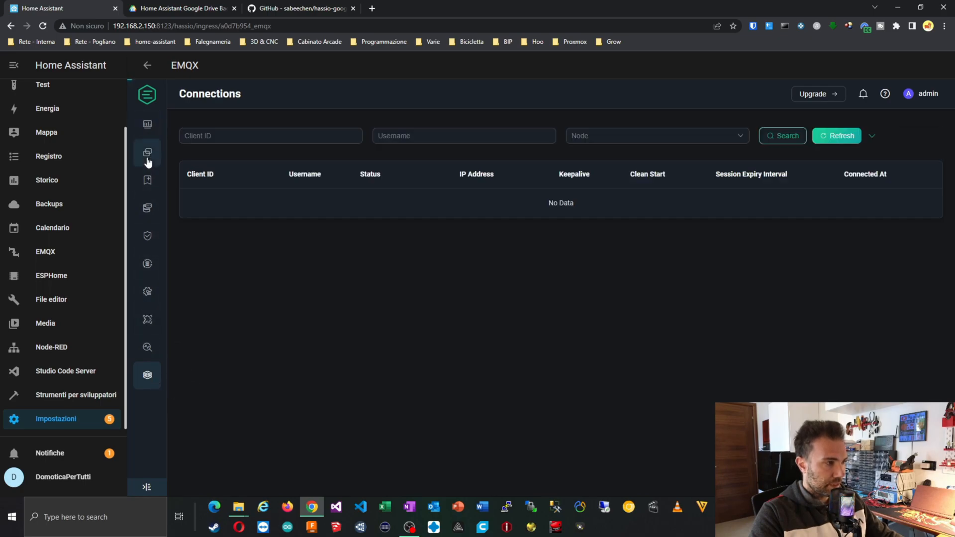
{"action": "left_click", "coordinate": [146, 186]}
{"action": "left_click", "coordinate": [147, 208]}
{"action": "mouse_move", "coordinate": [149, 243]}
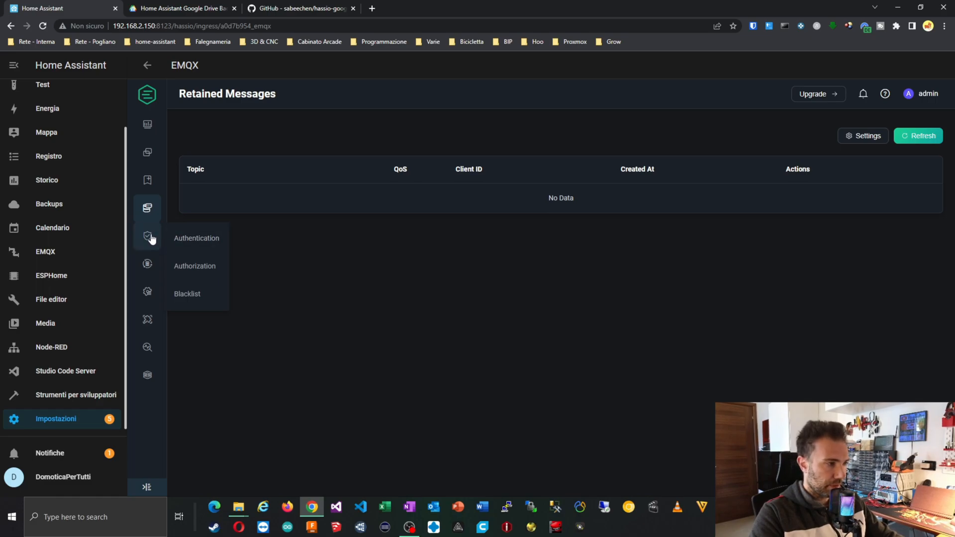
{"action": "left_click", "coordinate": [186, 239]}
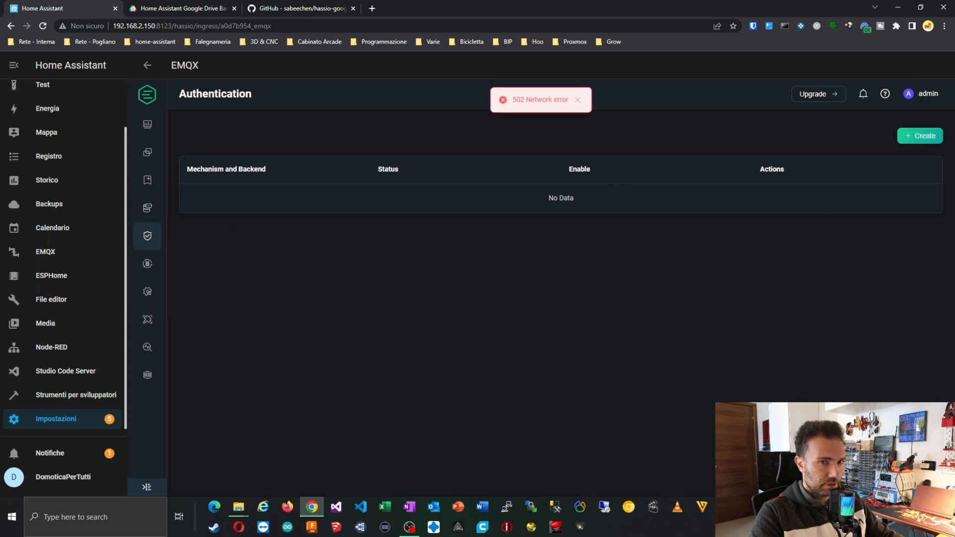
Create a Password-Based Built-in Database authenticator with UserID Type username and sha256 hashing.
{"action": "left_click", "coordinate": [919, 137]}
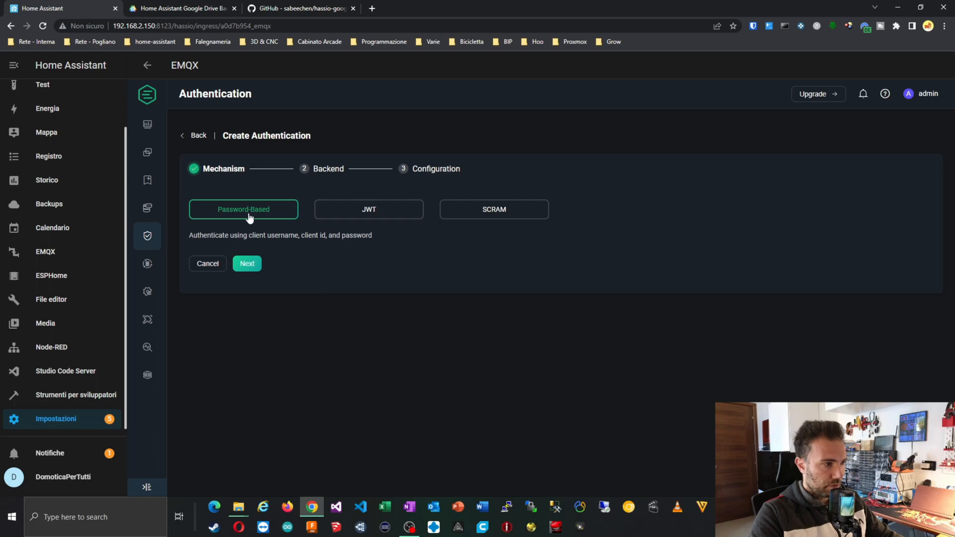
{"action": "left_click", "coordinate": [248, 265]}
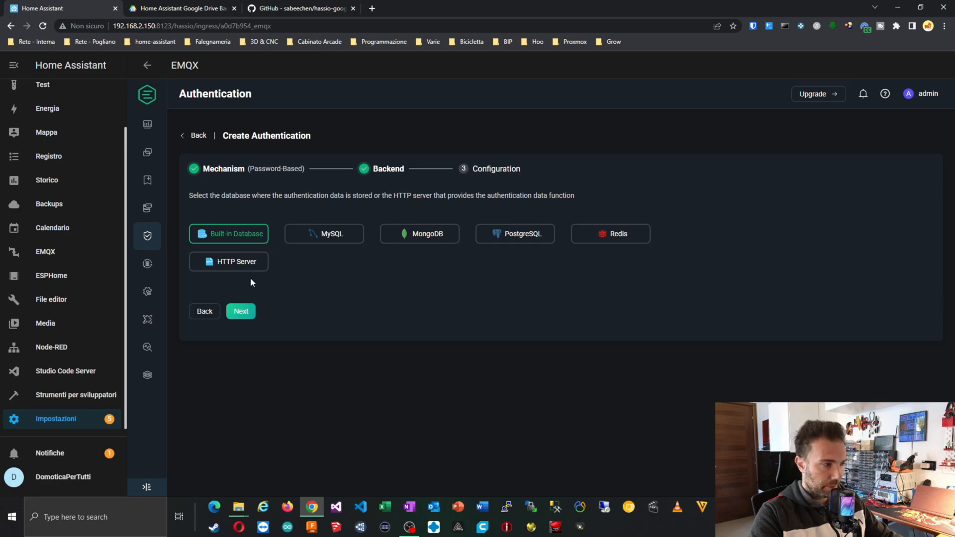
{"action": "left_click", "coordinate": [250, 308]}
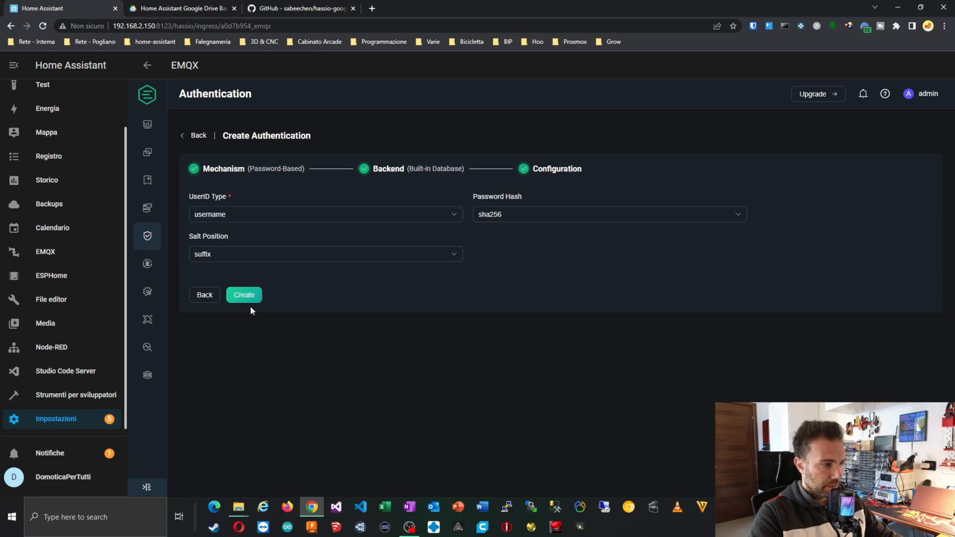
{"action": "left_click", "coordinate": [241, 220]}
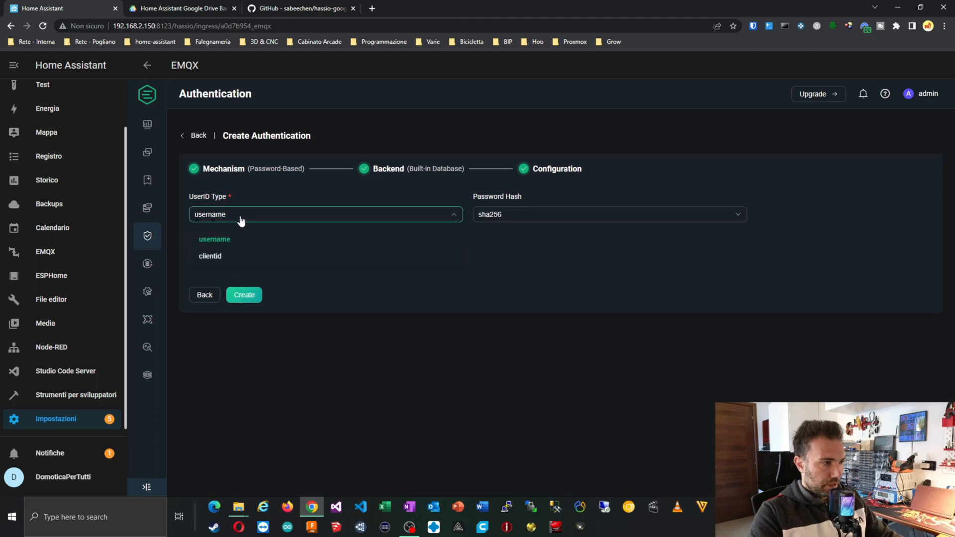
{"action": "left_click", "coordinate": [221, 241]}
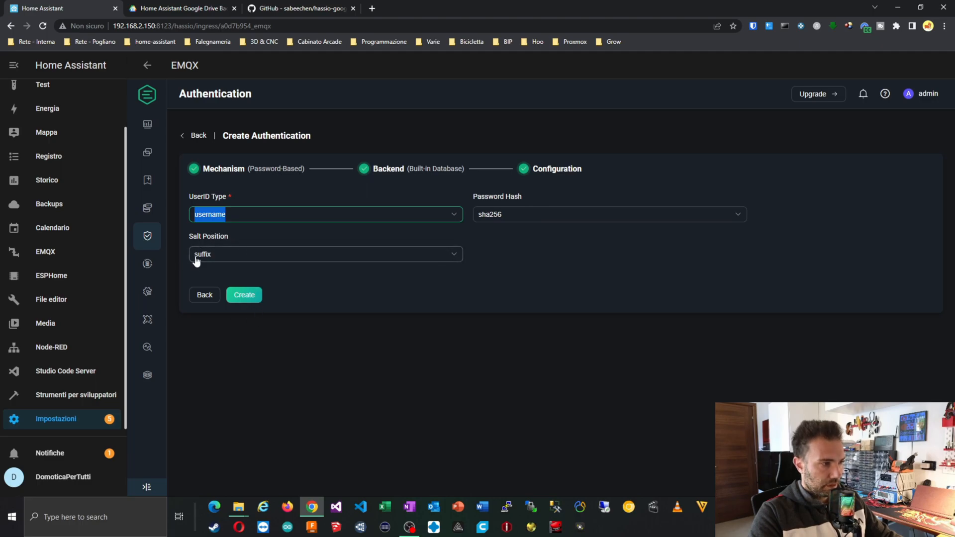
{"action": "left_click", "coordinate": [255, 296]}
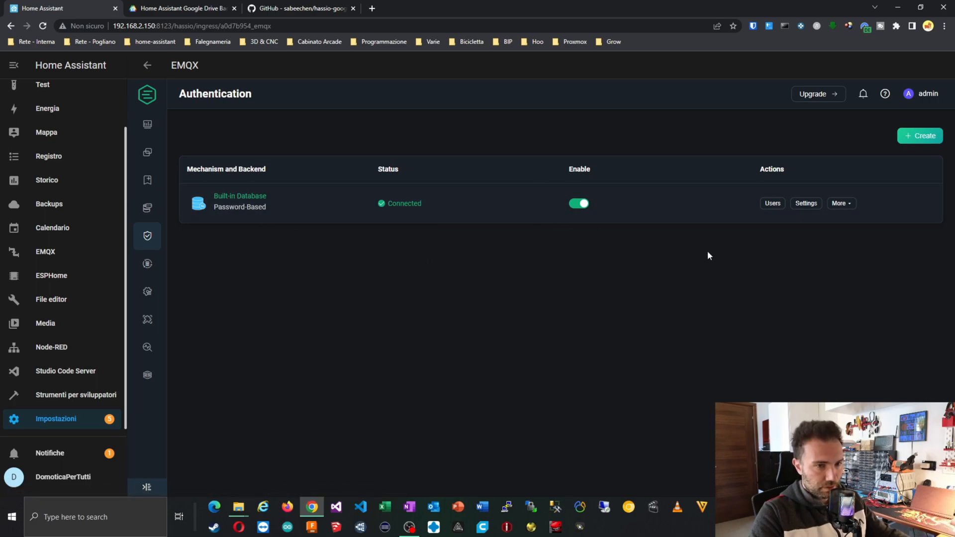
Add a non-superuser MQTT user 'shelly' with a password to the built-in database.
{"action": "left_click", "coordinate": [772, 204]}
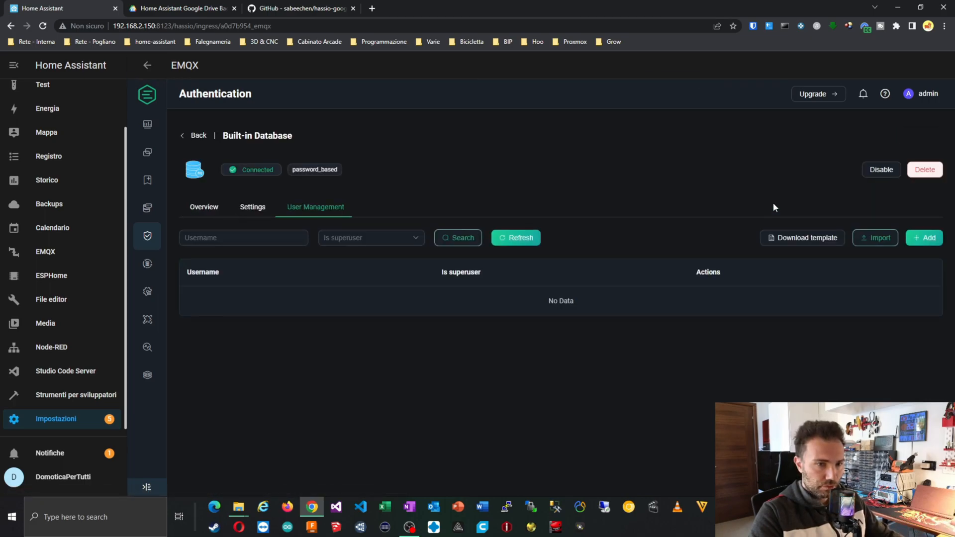
{"action": "left_click", "coordinate": [924, 238]}
{"action": "left_click", "coordinate": [454, 213]}
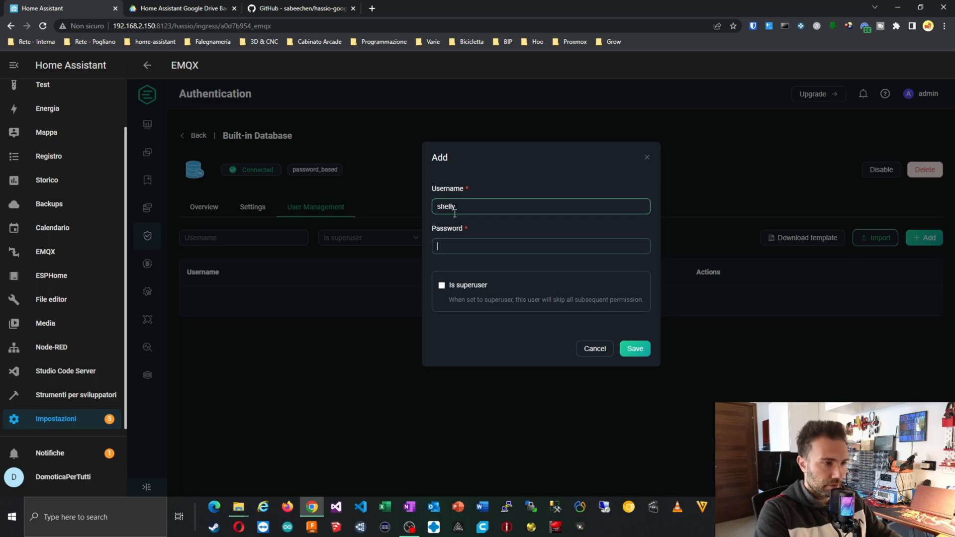
{"action": "type", "text": "lly"}
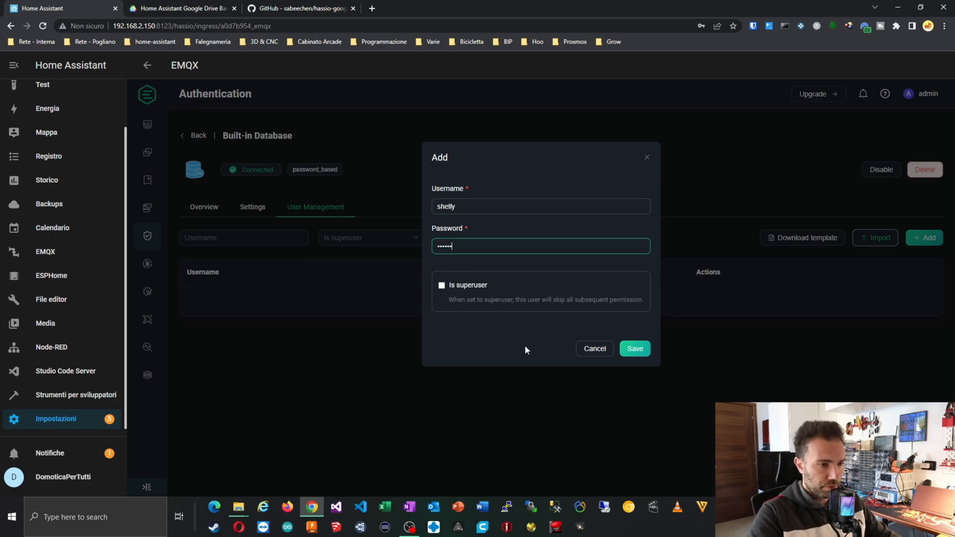
{"action": "left_click", "coordinate": [635, 349]}
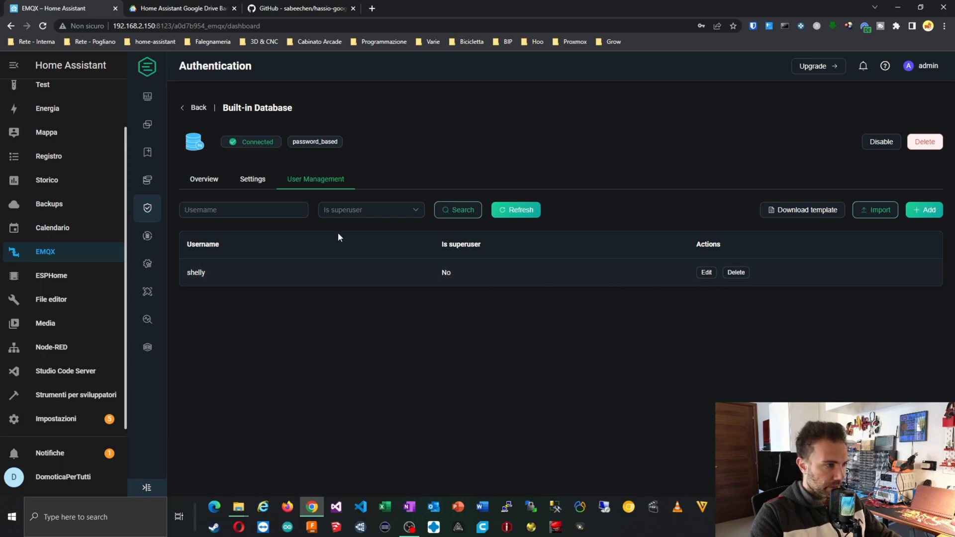
Browse the authenticator's Settings and Overview tabs, then go back to its Users list.
{"action": "left_click", "coordinate": [255, 182]}
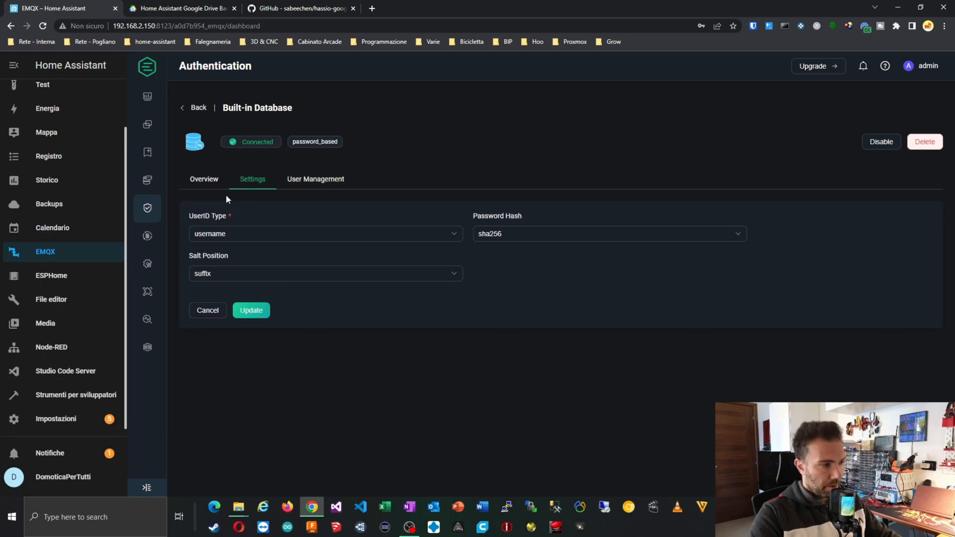
{"action": "left_click", "coordinate": [204, 180]}
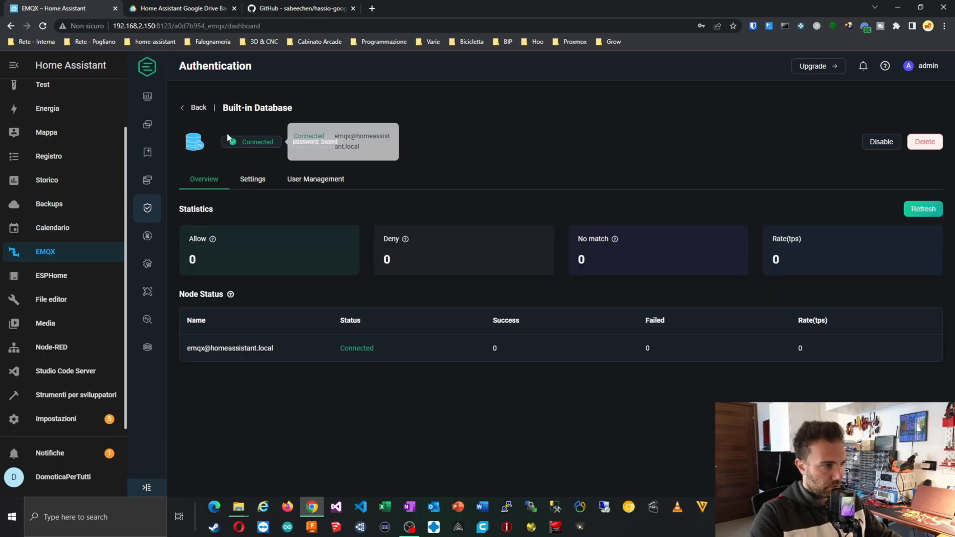
{"action": "left_click", "coordinate": [323, 183]}
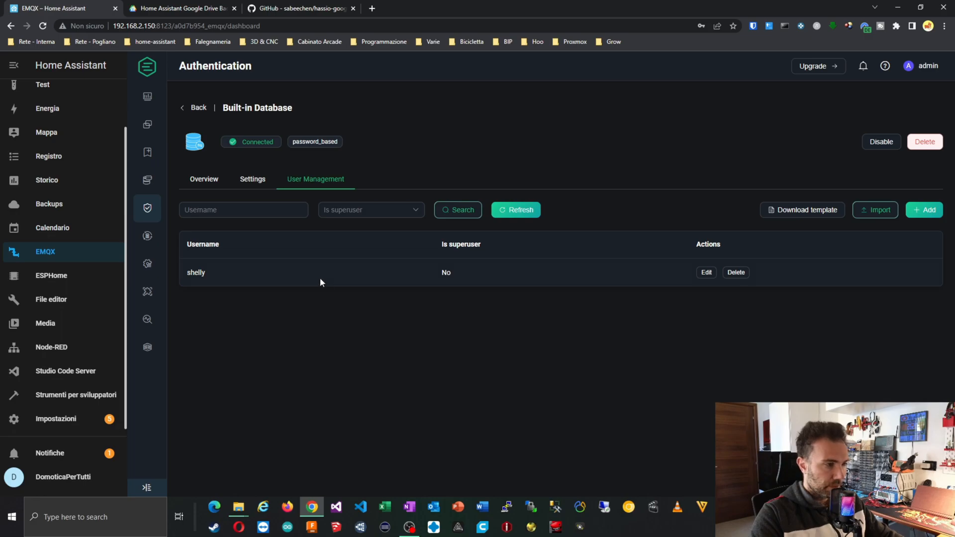
Visit Authorization, Authentication, Retained Messages, Subscriptions, Connections and the Dashboard overview.
{"action": "mouse_move", "coordinate": [149, 208]}
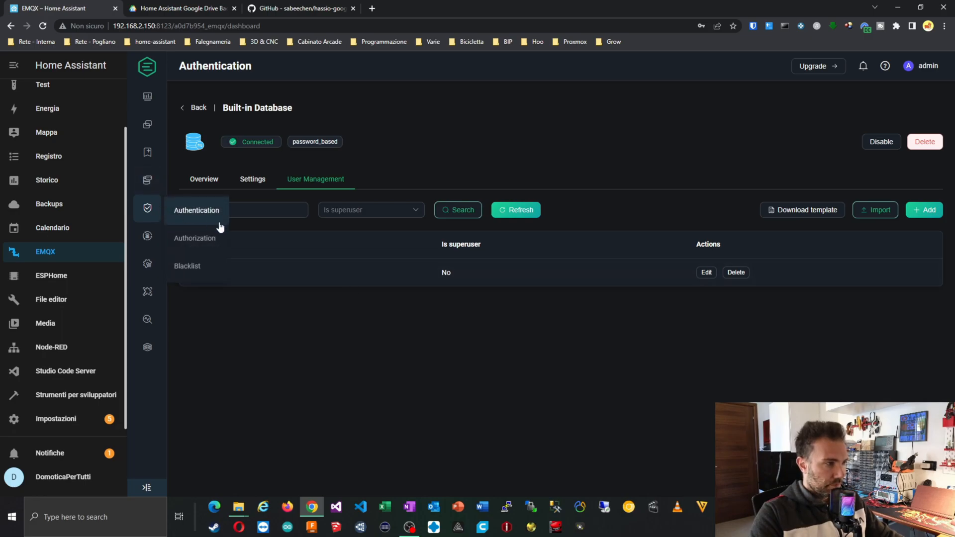
{"action": "left_click", "coordinate": [215, 238]}
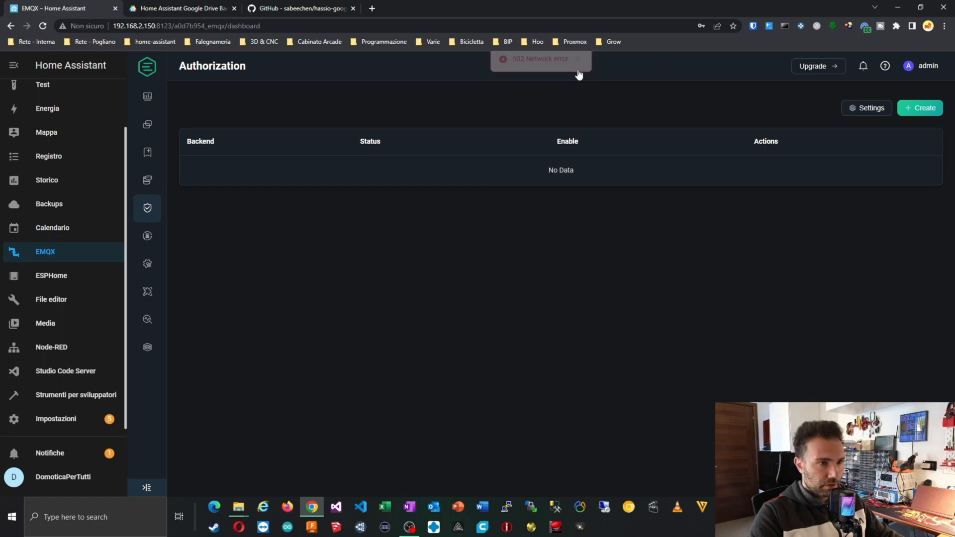
{"action": "mouse_move", "coordinate": [148, 220]}
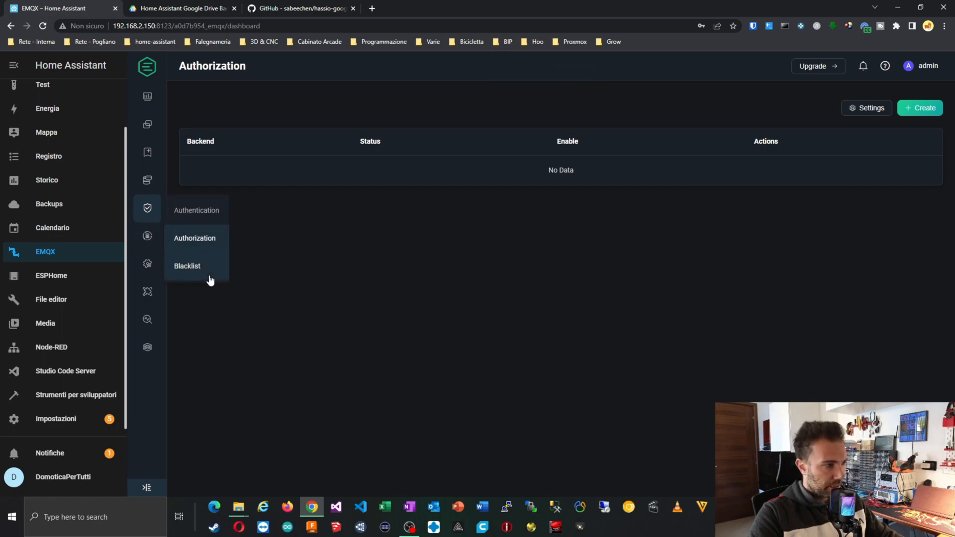
{"action": "left_click", "coordinate": [189, 209]}
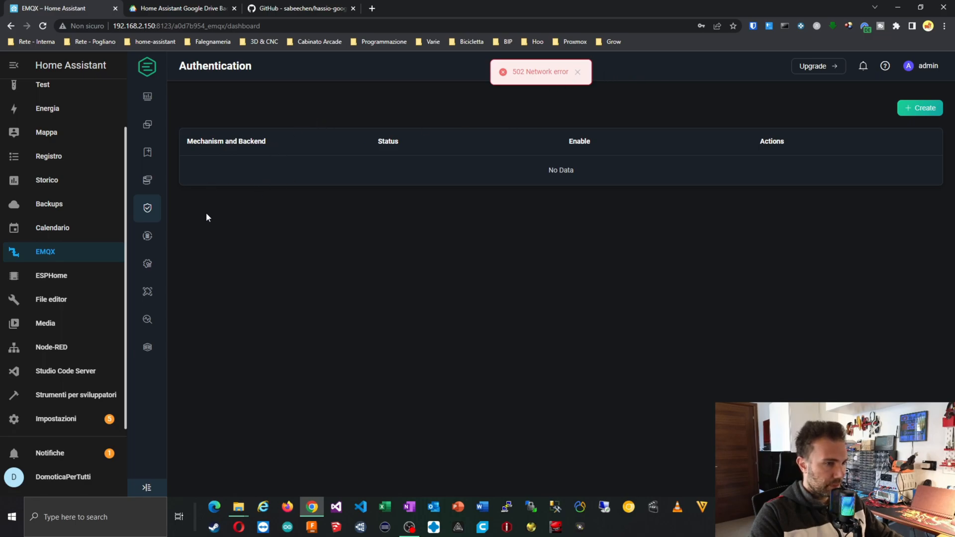
{"action": "left_click", "coordinate": [148, 179]}
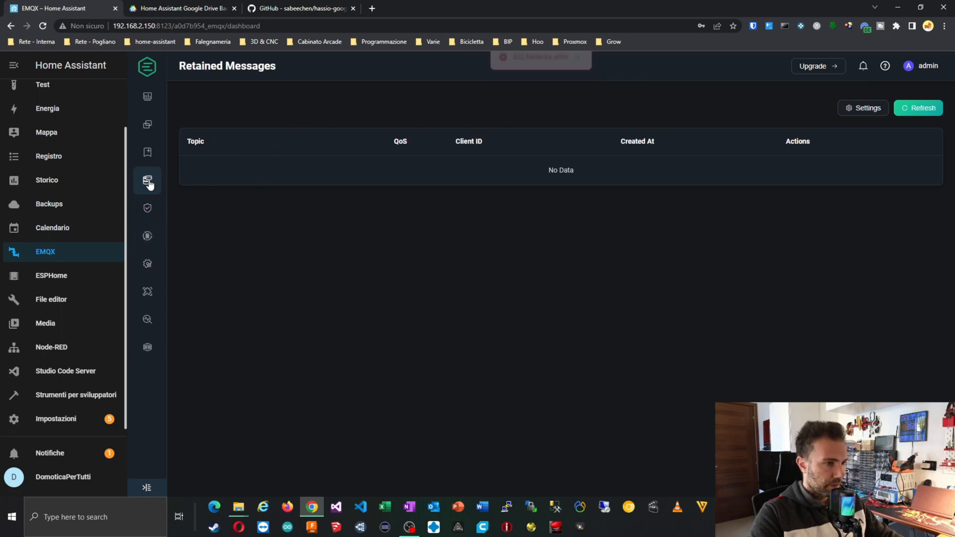
{"action": "left_click", "coordinate": [146, 155]}
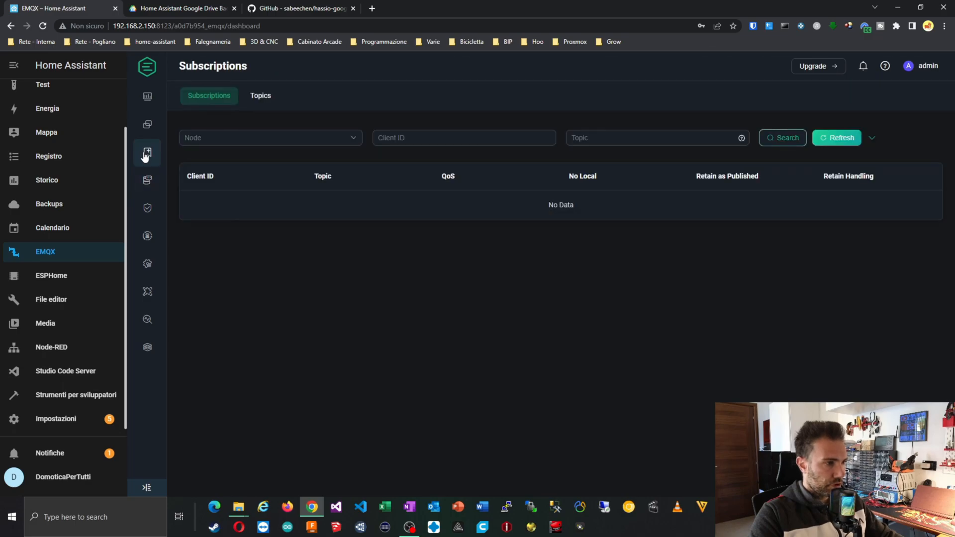
{"action": "left_click", "coordinate": [147, 125]}
{"action": "left_click", "coordinate": [148, 98]}
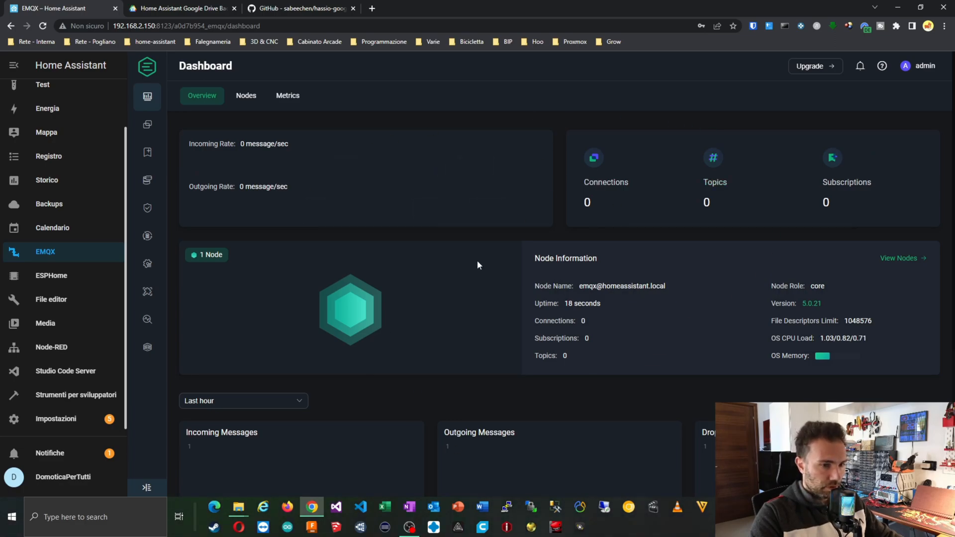
{"action": "scroll", "coordinate": [478, 264], "scroll_direction": "down", "scroll_amount": 4}
{"action": "scroll", "coordinate": [477, 261], "scroll_direction": "up", "scroll_amount": 4}
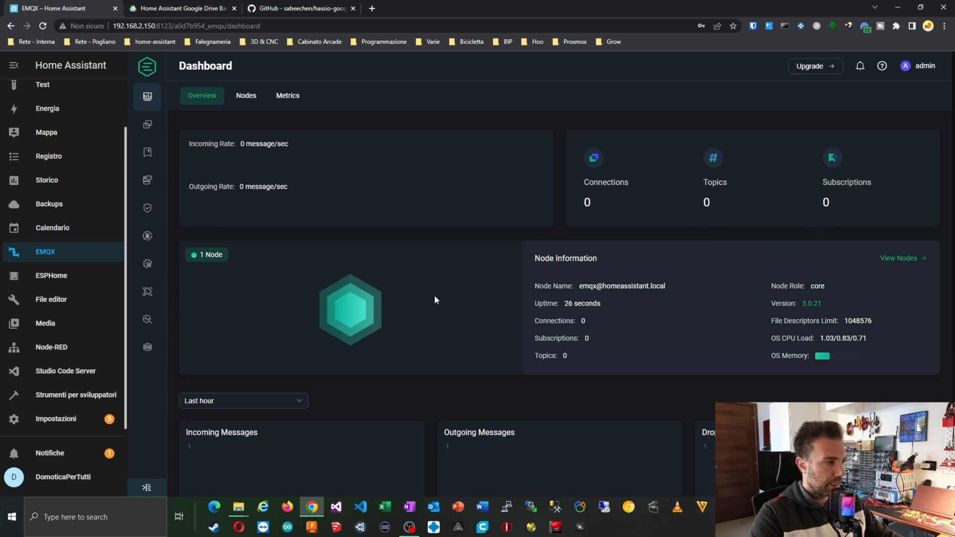
Pass through Connections, Subscriptions and Retained Messages, ending on the empty Data Bridge page.
{"action": "left_click", "coordinate": [147, 125]}
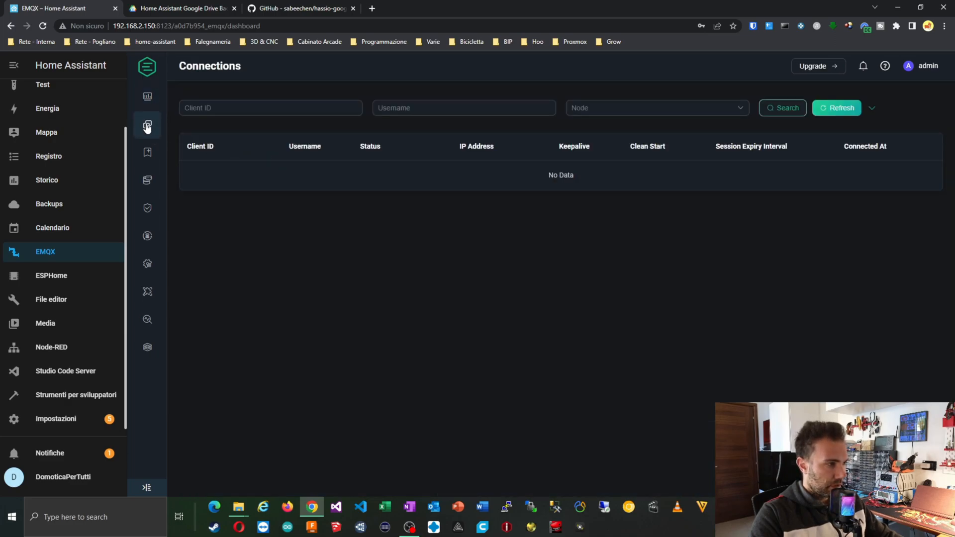
{"action": "left_click", "coordinate": [148, 155]}
{"action": "left_click", "coordinate": [150, 188]}
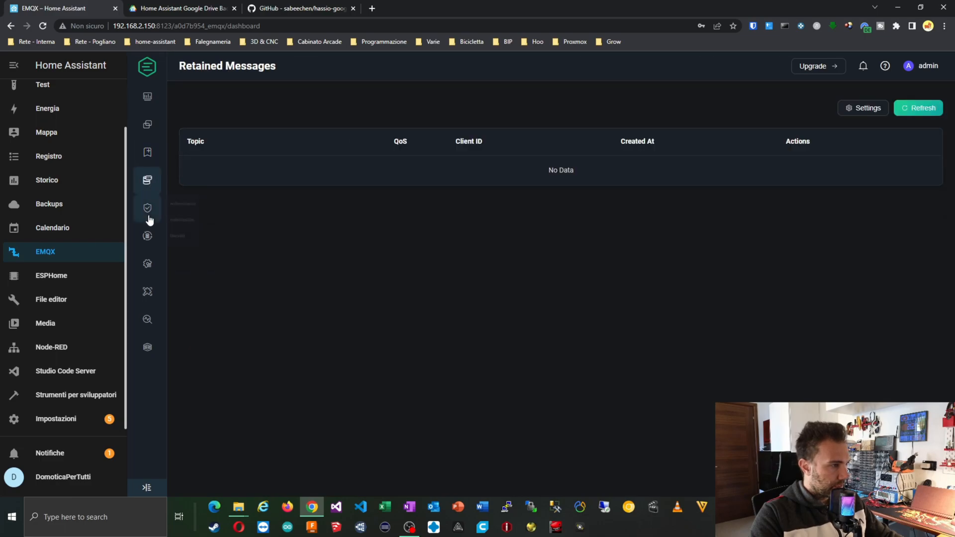
{"action": "mouse_move", "coordinate": [147, 215]}
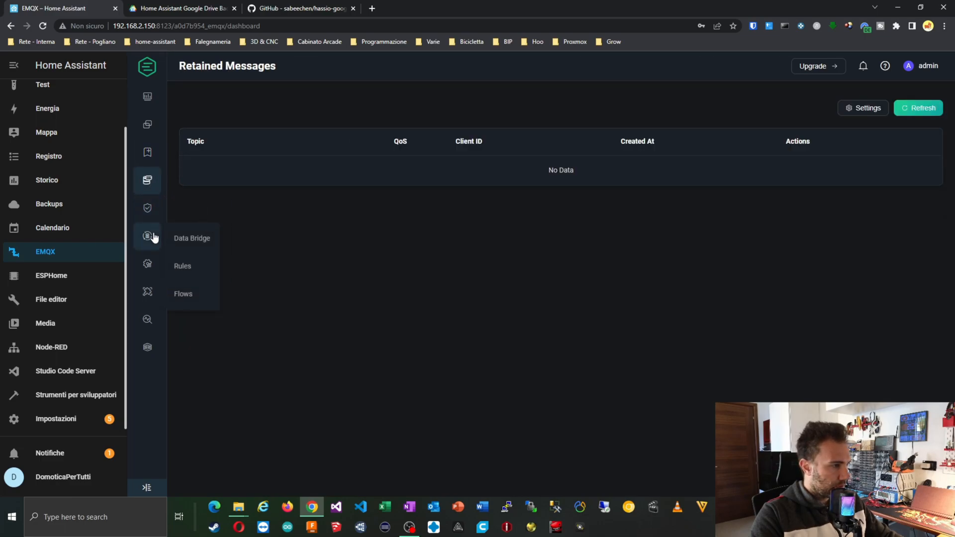
{"action": "left_click", "coordinate": [180, 240]}
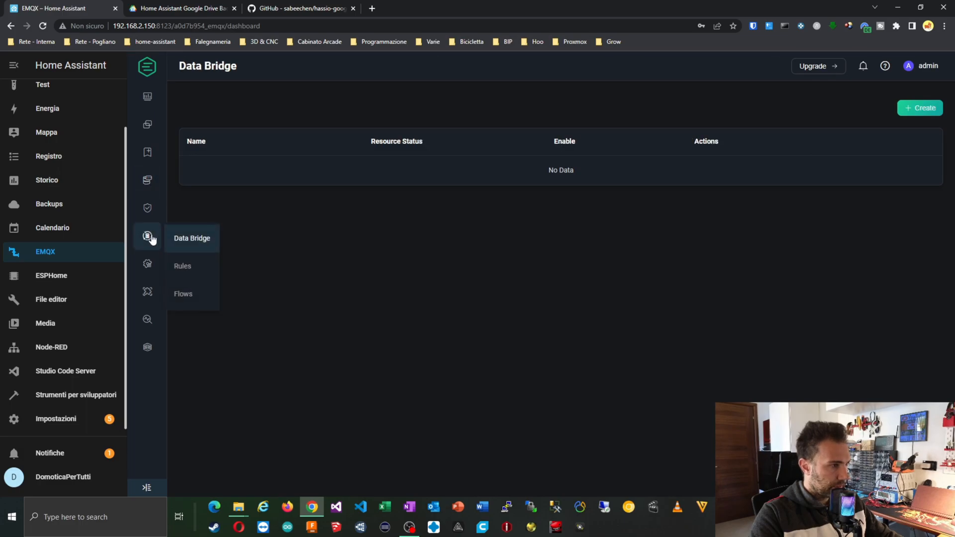
Turn off the ws (8083) and wss (8084) listeners, confirming each, leaving ssl and tcp enabled.
{"action": "mouse_move", "coordinate": [156, 265]}
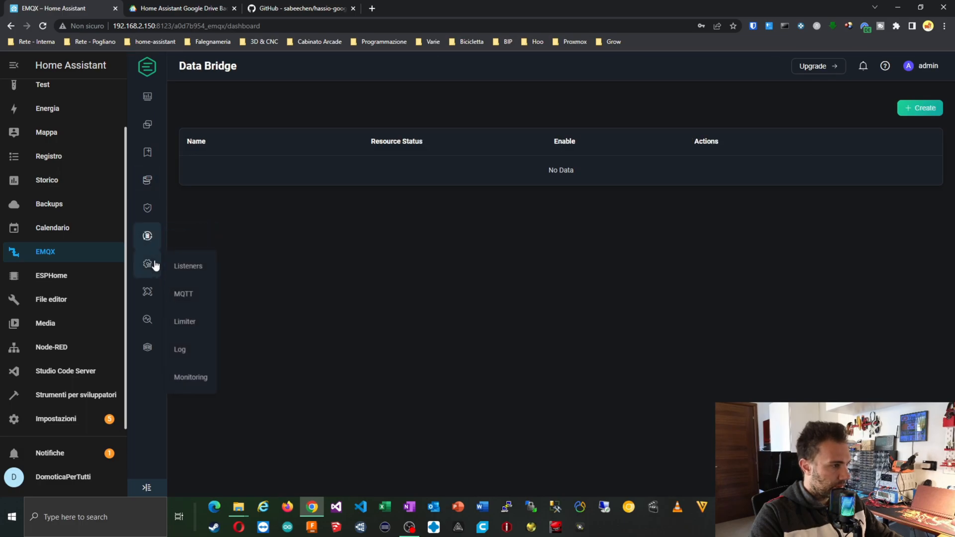
{"action": "left_click", "coordinate": [185, 267]}
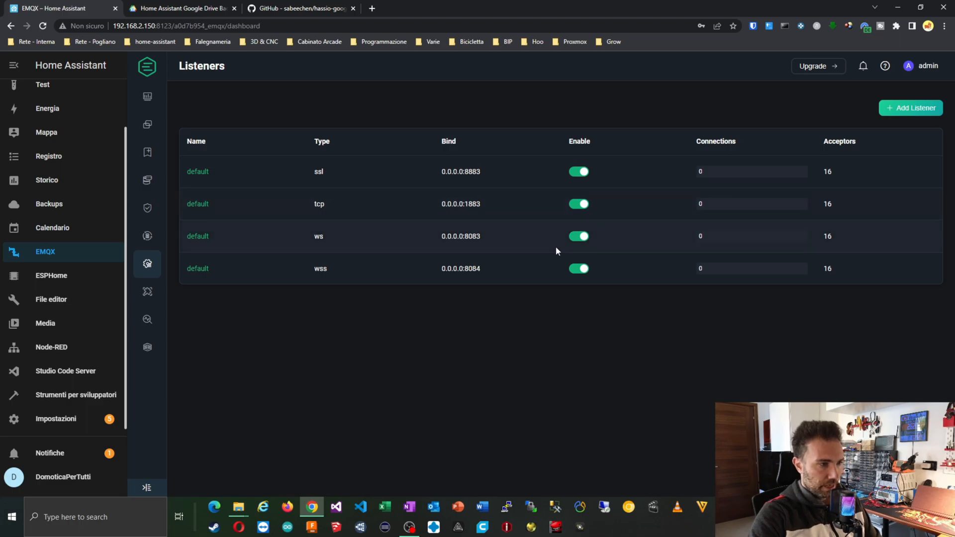
{"action": "left_click", "coordinate": [579, 237]}
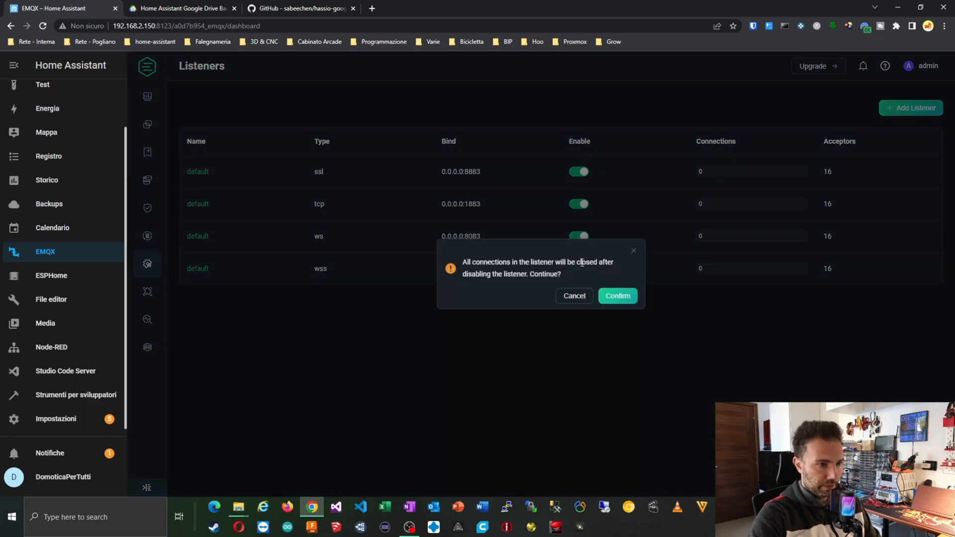
{"action": "left_click", "coordinate": [613, 297]}
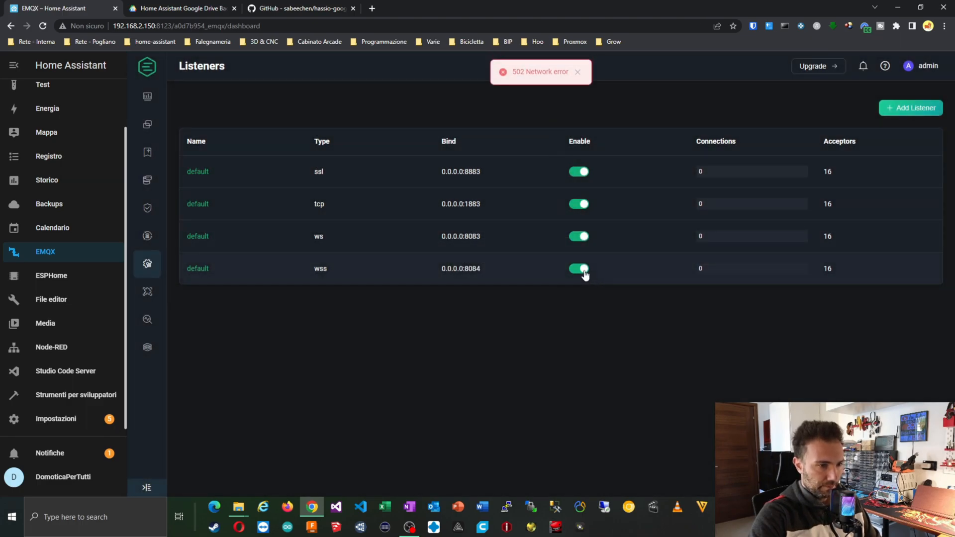
{"action": "left_click", "coordinate": [581, 271]}
{"action": "left_click", "coordinate": [606, 294]}
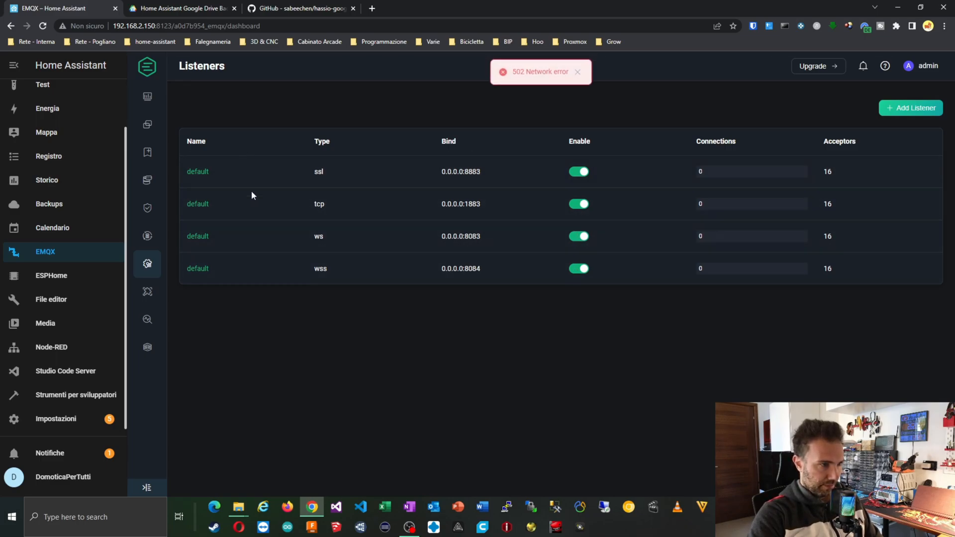
{"action": "left_click", "coordinate": [584, 239]}
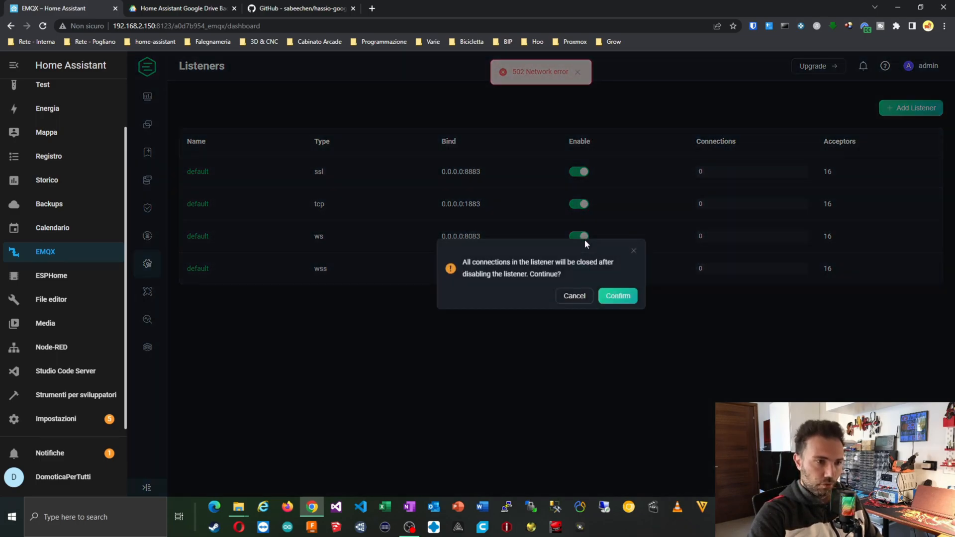
{"action": "left_click", "coordinate": [615, 297]}
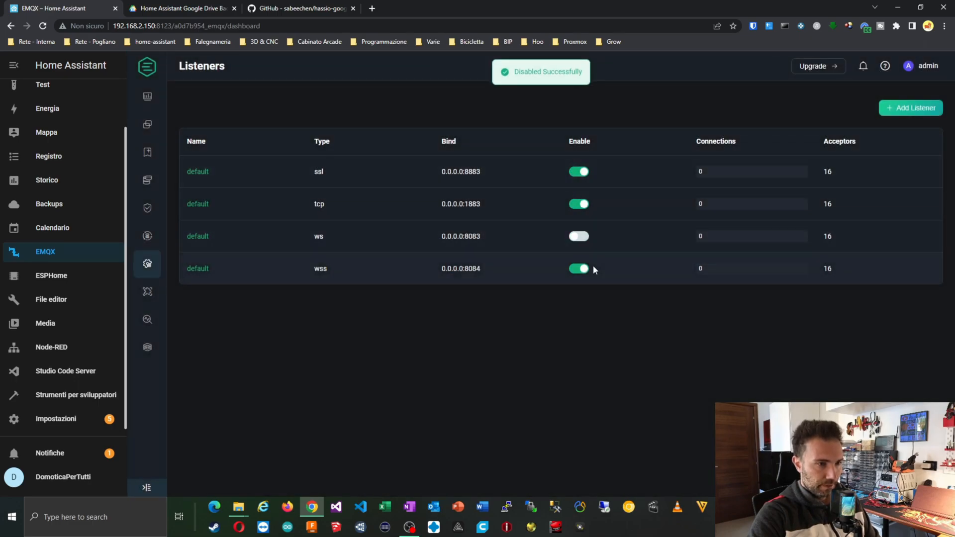
{"action": "left_click", "coordinate": [582, 269]}
{"action": "left_click", "coordinate": [617, 297]}
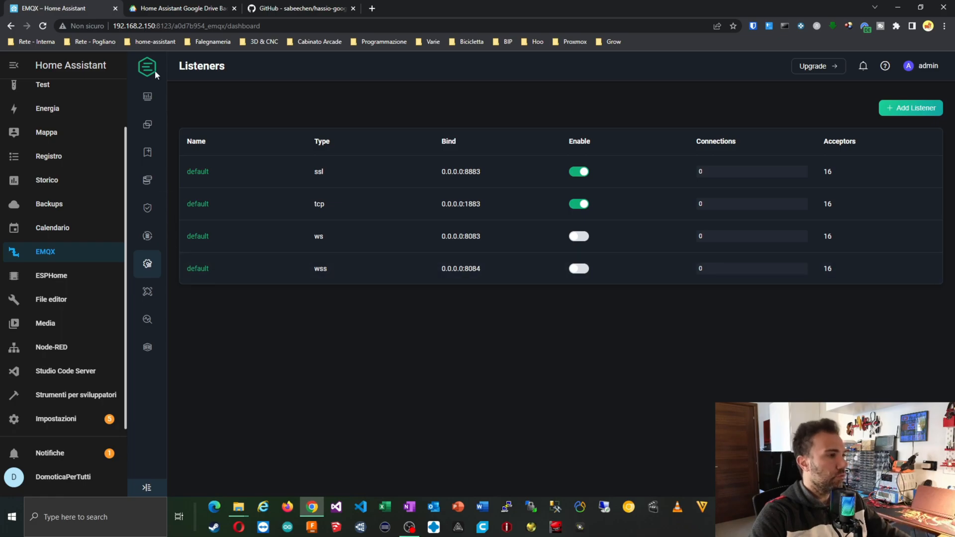
{"action": "left_click", "coordinate": [145, 102]}
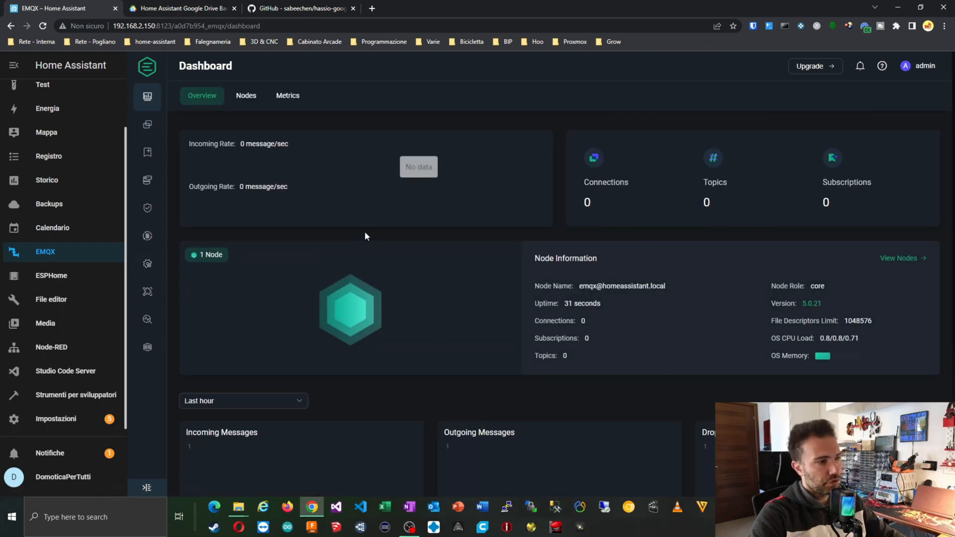
Check EMQX's connected clients, then go to Home Assistant's Settings (Impostazioni).
{"action": "left_click", "coordinate": [147, 126]}
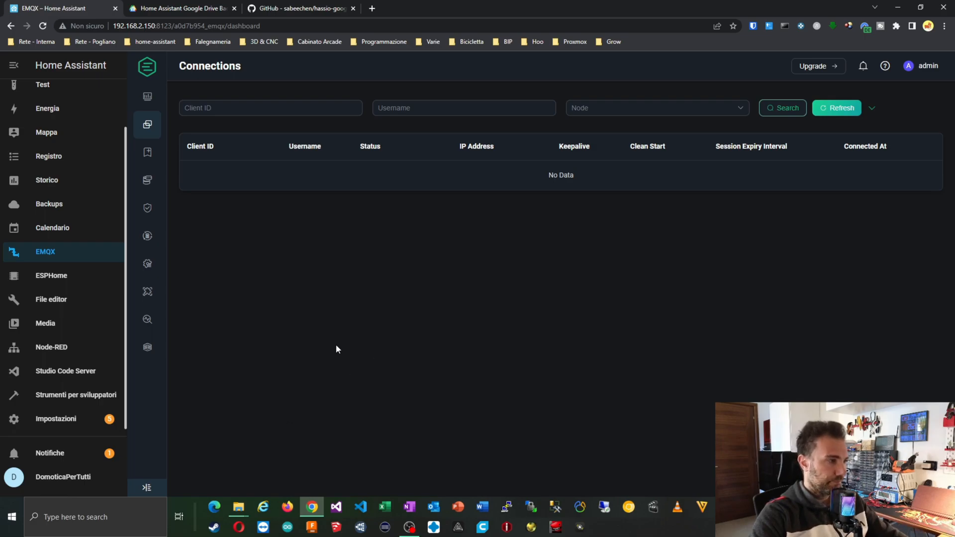
{"action": "left_click", "coordinate": [59, 416]}
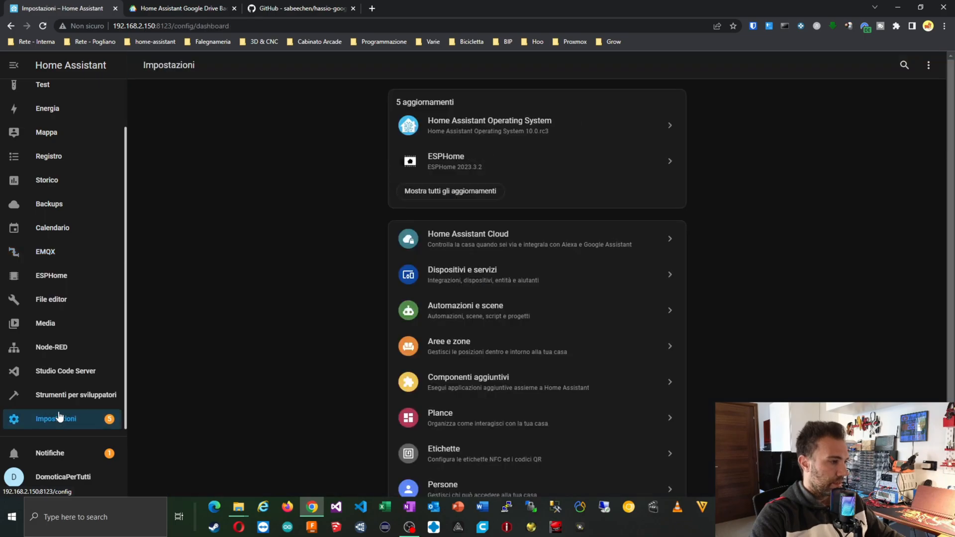
Find the Nginx Proxy Manager card among the community add-ons in the store and open it.
{"action": "left_click", "coordinate": [506, 378]}
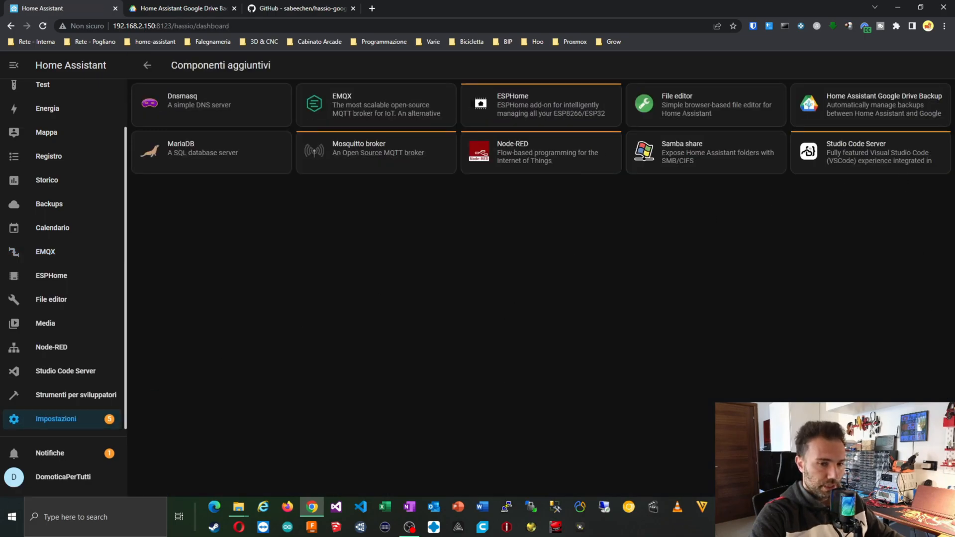
{"action": "left_click", "coordinate": [873, 477]}
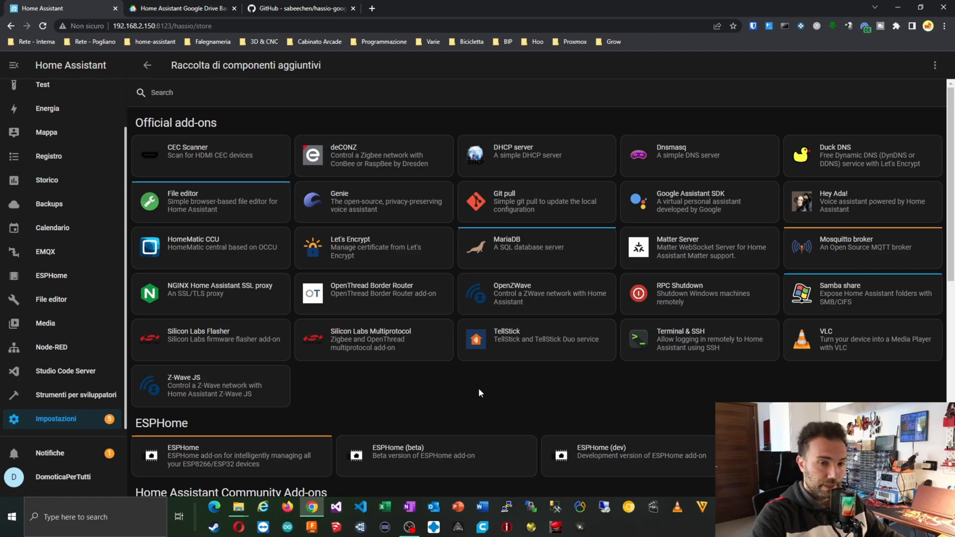
{"action": "scroll", "coordinate": [479, 388], "scroll_direction": "down", "scroll_amount": 6}
{"action": "scroll", "coordinate": [480, 392], "scroll_direction": "down", "scroll_amount": 3}
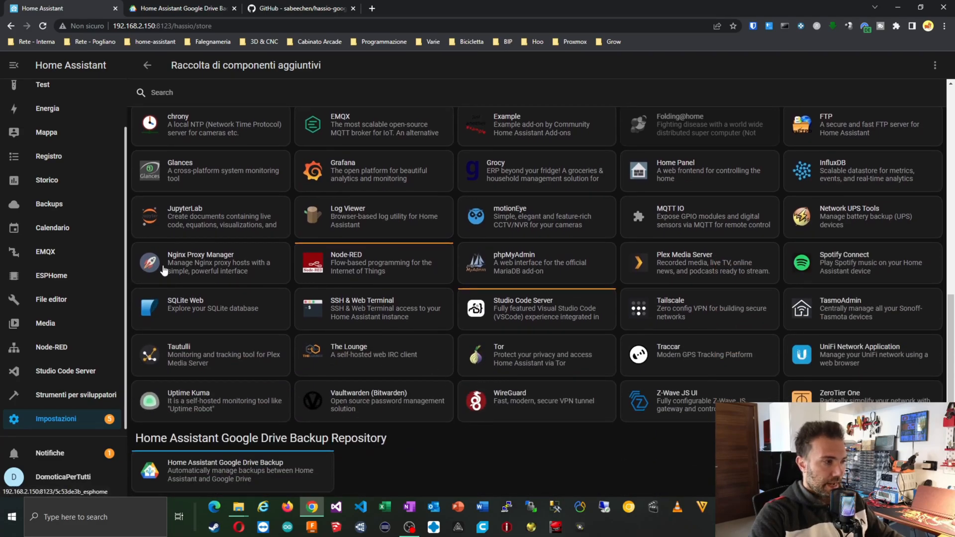
{"action": "left_click", "coordinate": [218, 271]}
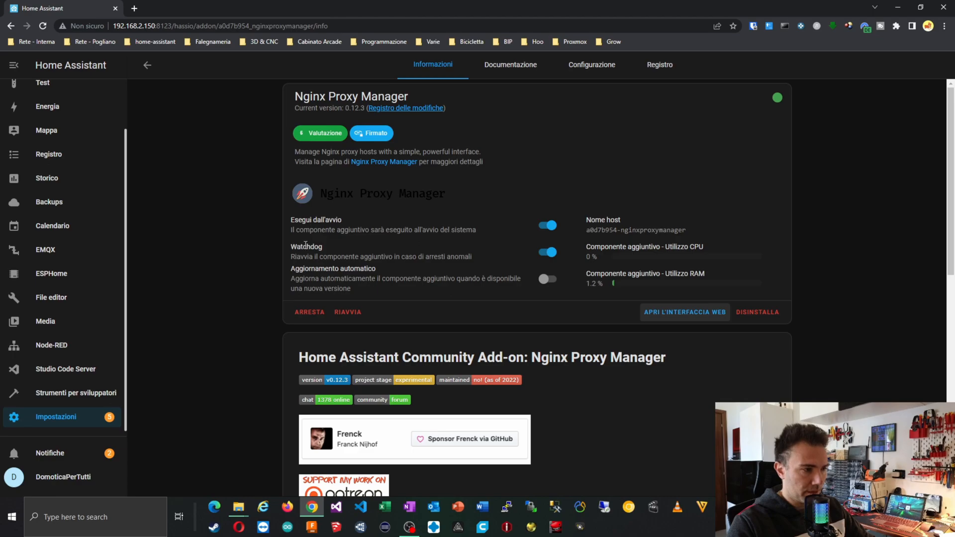
Copy the default login e-mail from the add-on documentation and launch the Nginx Proxy Manager web UI.
{"action": "left_click", "coordinate": [617, 72]}
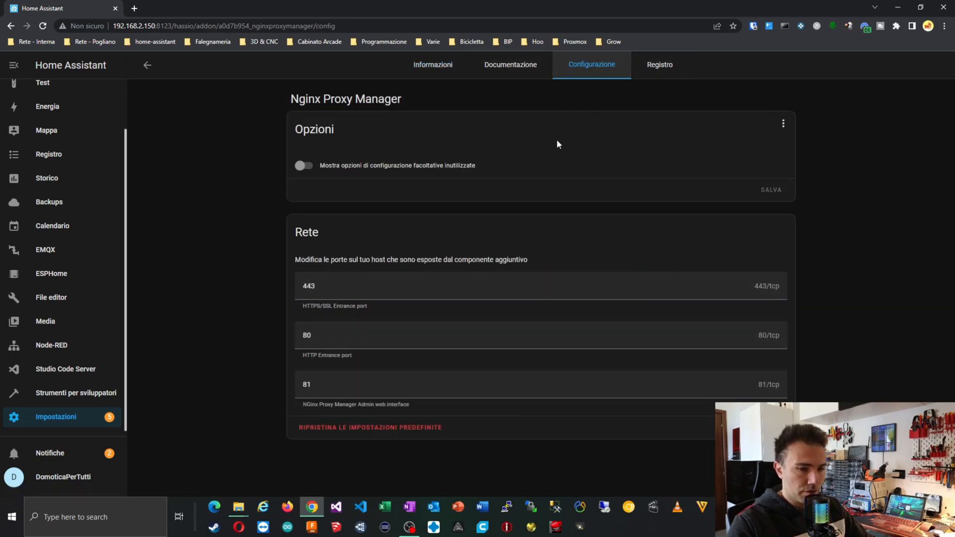
{"action": "left_click", "coordinate": [495, 70]}
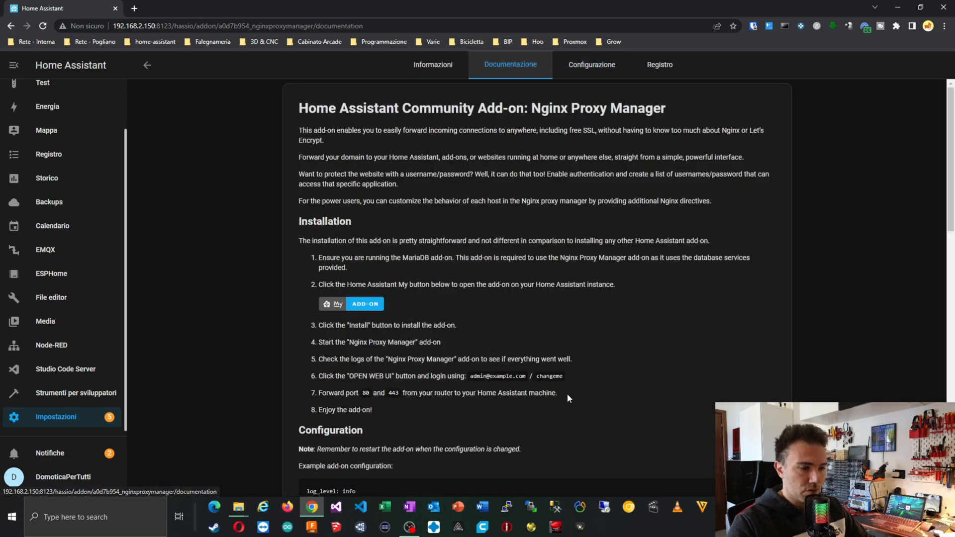
{"action": "left_click_drag", "start_coordinate": [471, 376], "coordinate": [524, 376]}
{"action": "key", "text": "ctrl+c"}
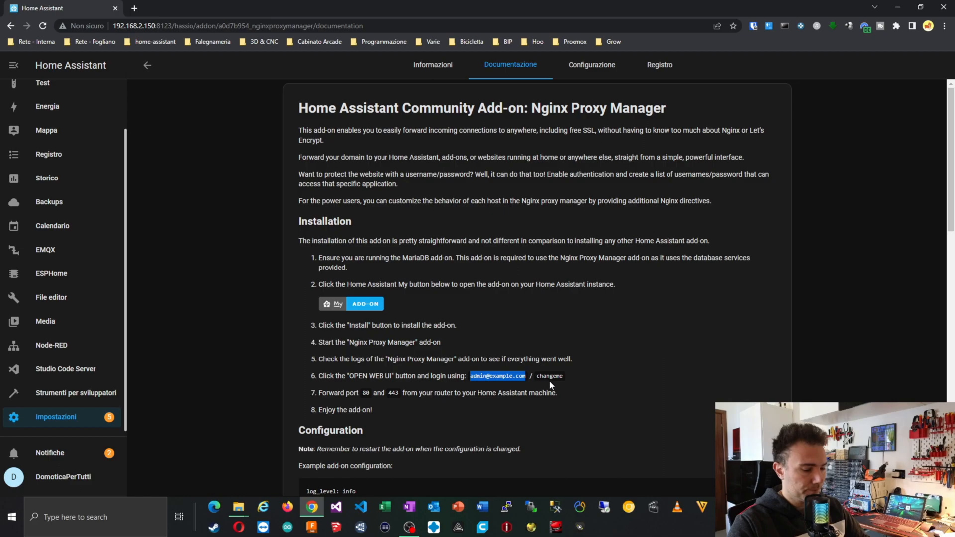
{"action": "left_click", "coordinate": [452, 76]}
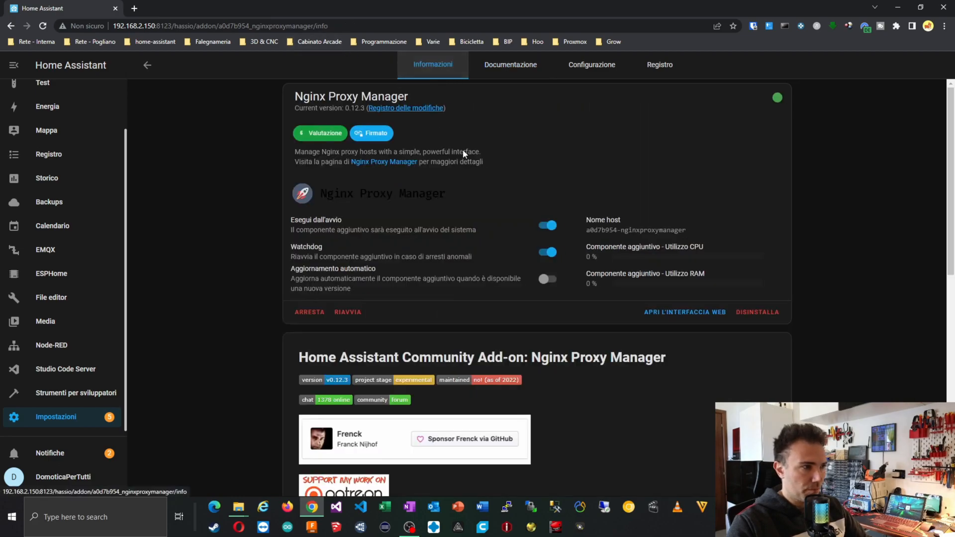
{"action": "left_click", "coordinate": [680, 319]}
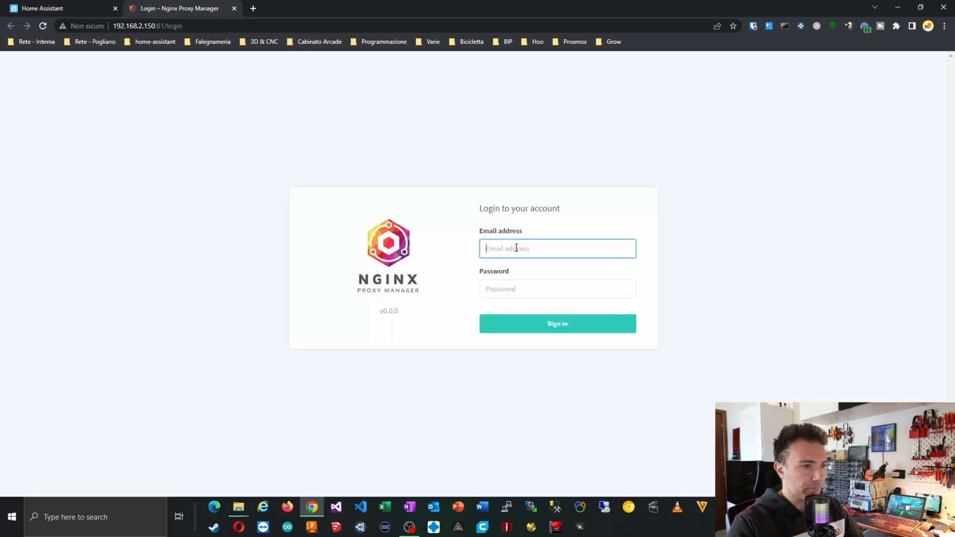
Sign in to Nginx Proxy Manager with the default admin e-mail and password.
{"action": "key", "text": "ctrl+v"}
{"action": "left_click", "coordinate": [533, 294]}
{"action": "type", "text": "chan"}
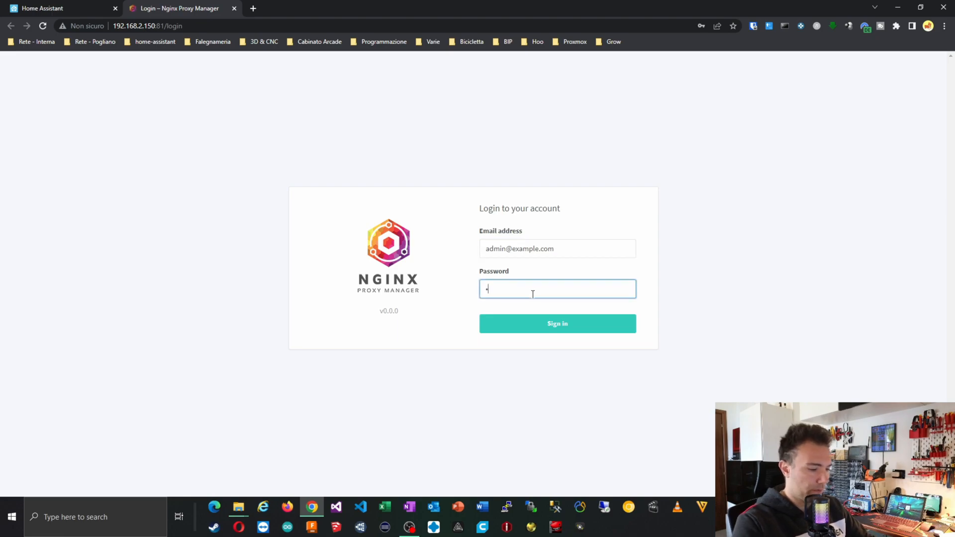
{"action": "type", "text": "geme"}
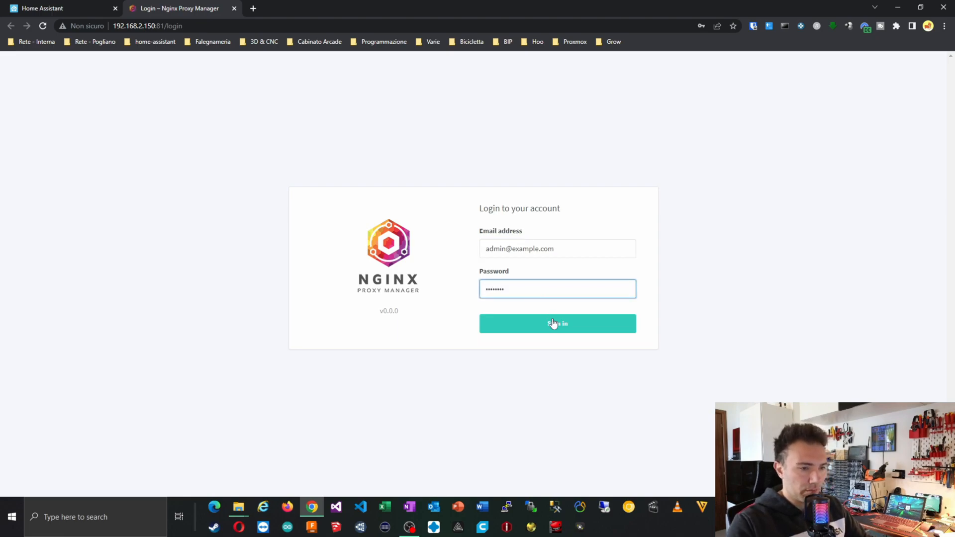
{"action": "left_click", "coordinate": [552, 323]}
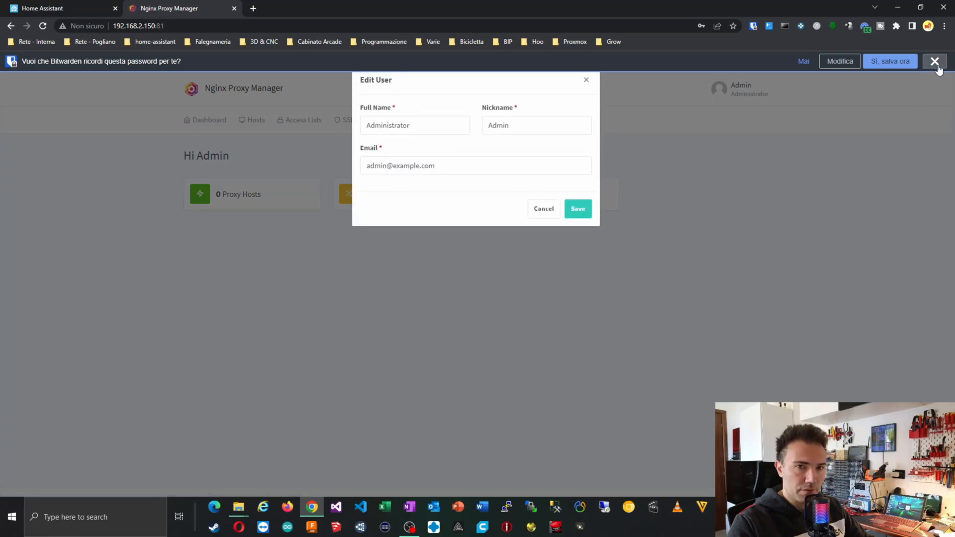
Dismiss the save-password bar and the Edit User dialog, then go to Hosts > Proxy Hosts.
{"action": "left_click", "coordinate": [934, 62]}
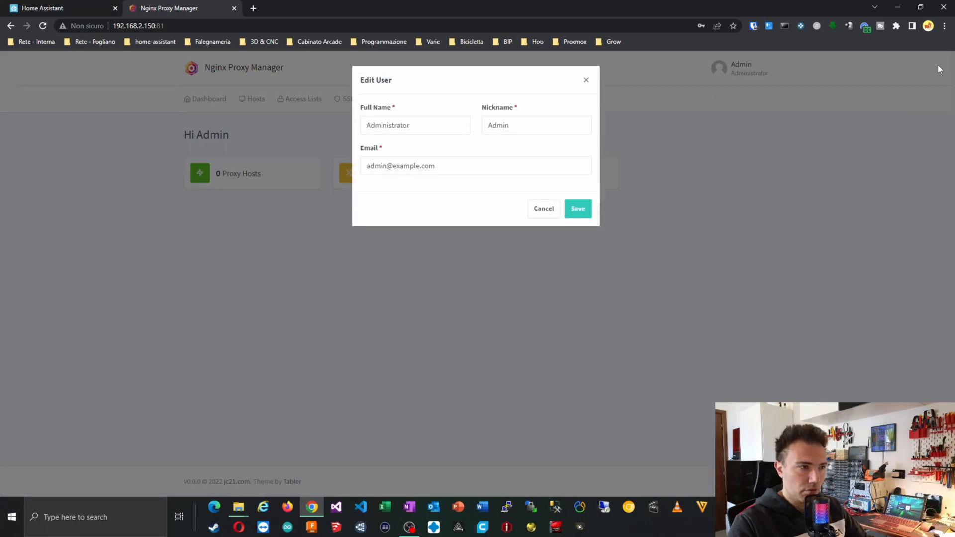
{"action": "left_click", "coordinate": [544, 209]}
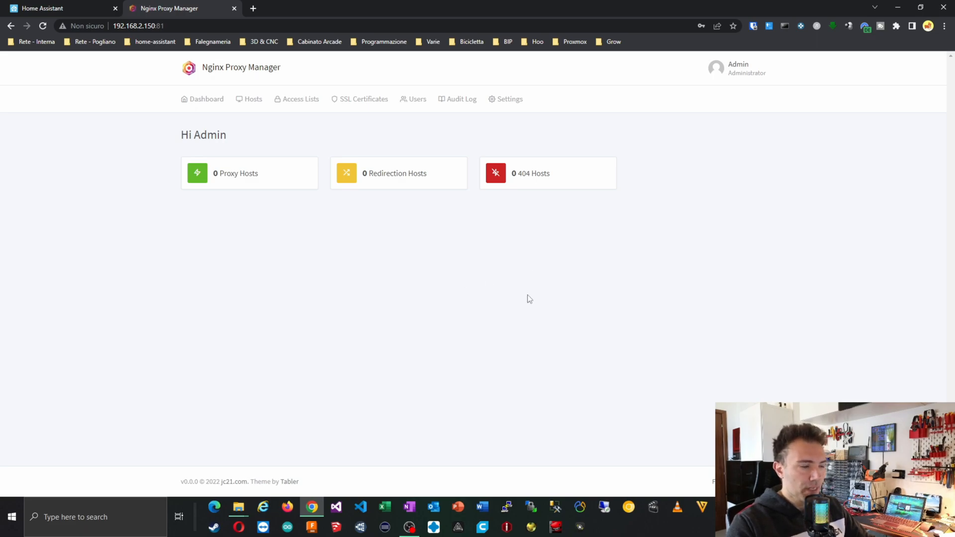
{"action": "left_click", "coordinate": [246, 100]}
{"action": "left_click", "coordinate": [259, 131]}
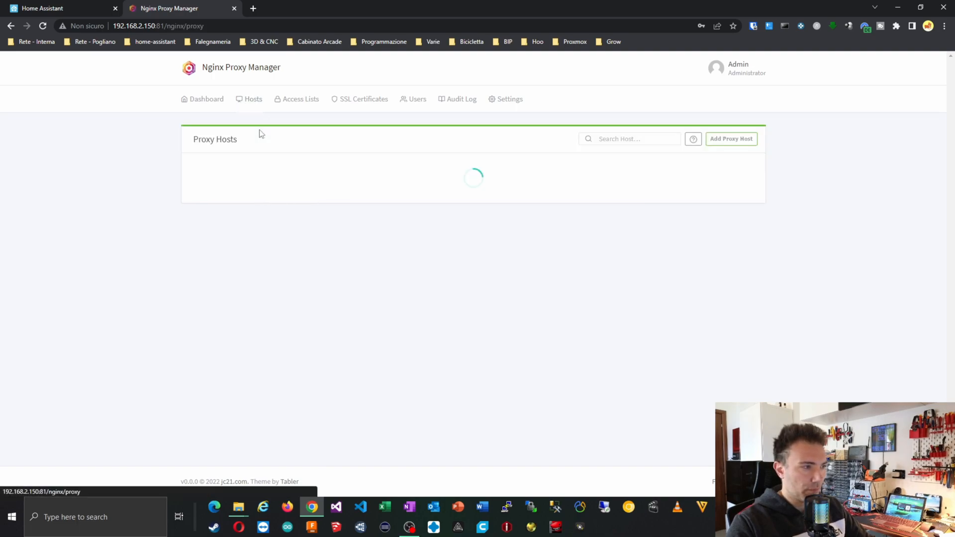
Start a new proxy host with the domain testha.miodominio.it.
{"action": "left_click", "coordinate": [470, 253]}
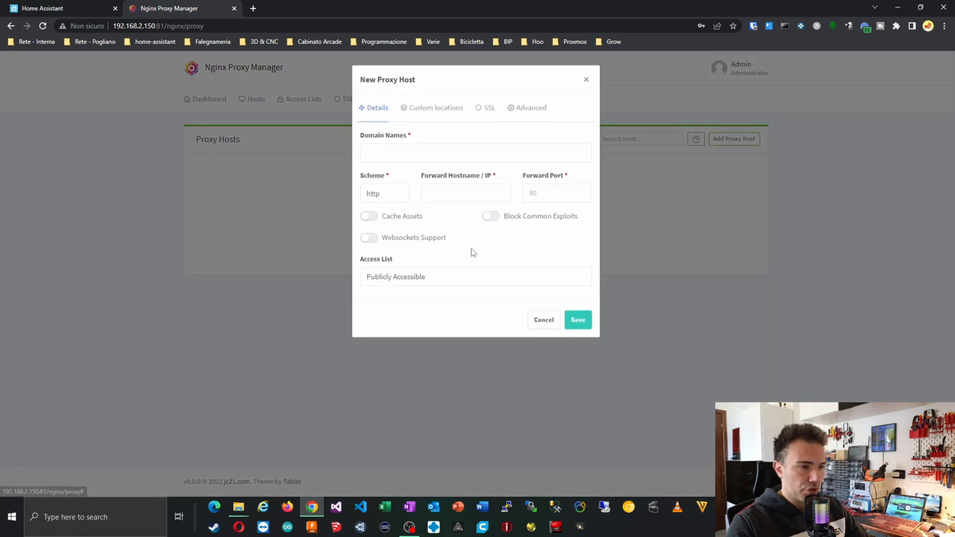
{"action": "left_click", "coordinate": [376, 150]}
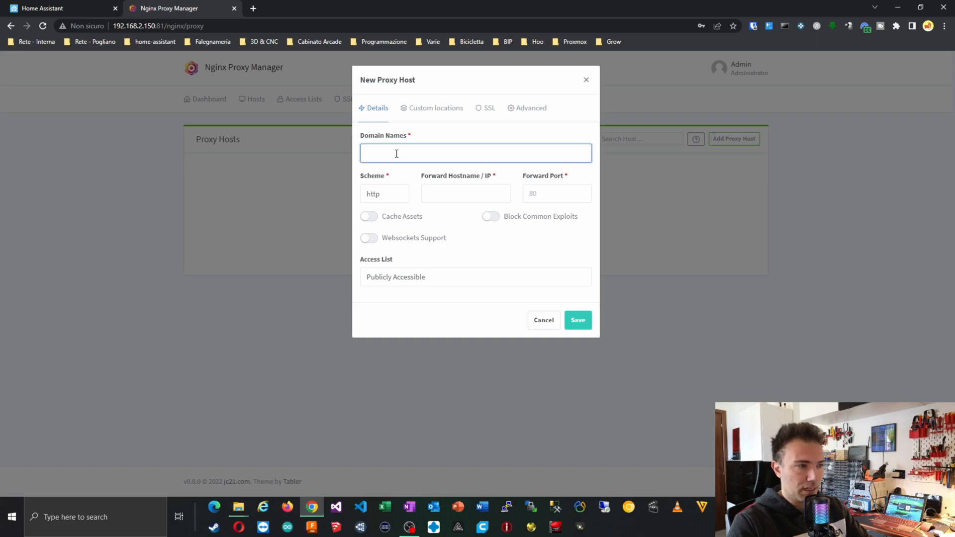
{"action": "type", "text": "tes"}
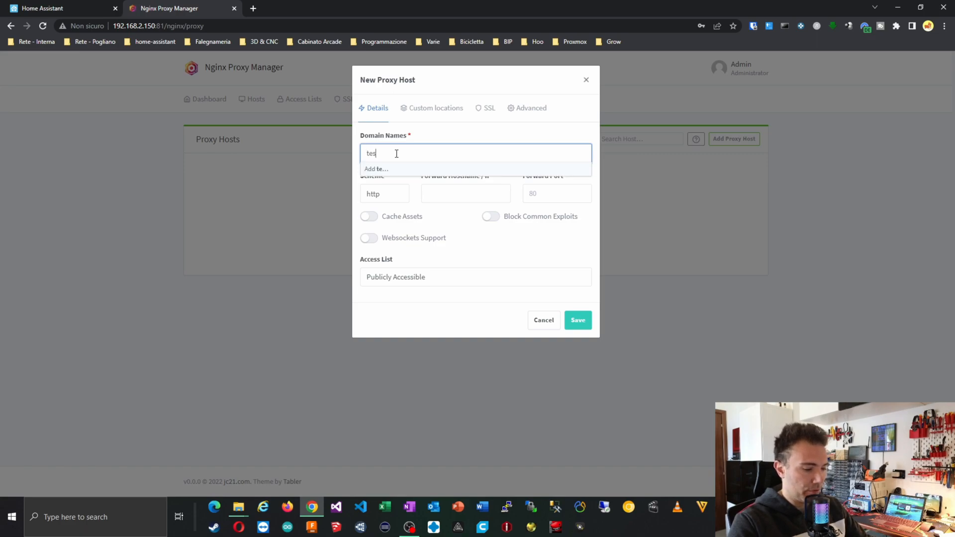
{"action": "type", "text": "tha.miodominio.it"}
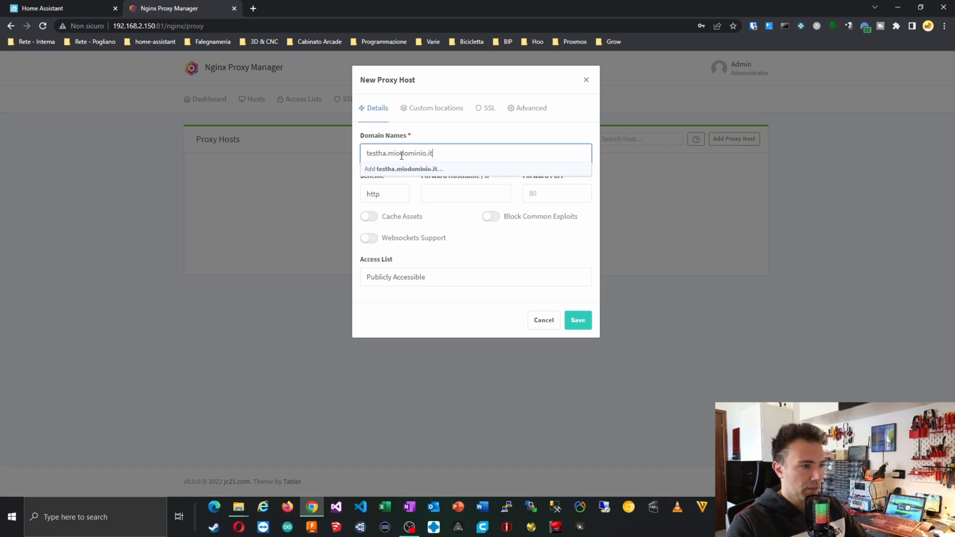
{"action": "left_click", "coordinate": [423, 170]}
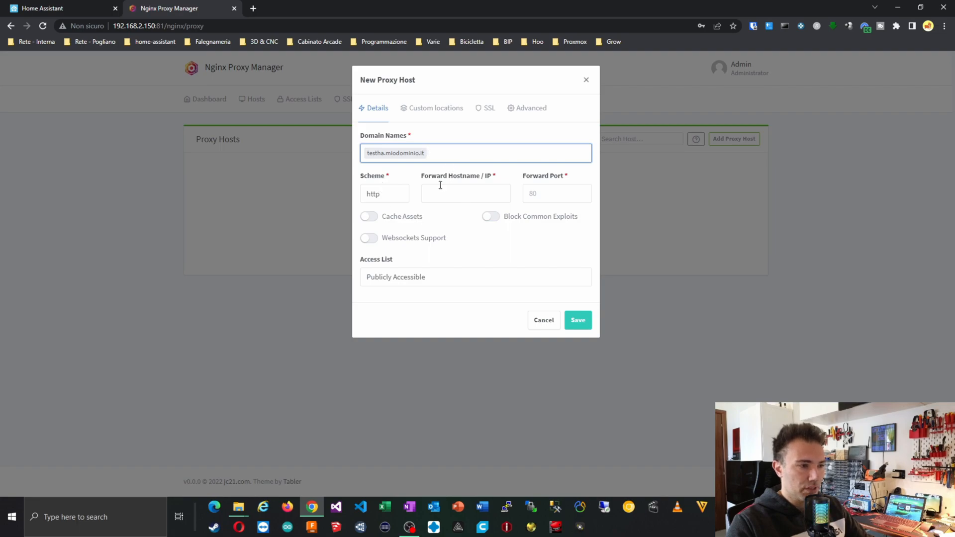
Forward it over http to 192.168.2.150 port 8123, then view its SSL settings.
{"action": "left_click", "coordinate": [398, 199]}
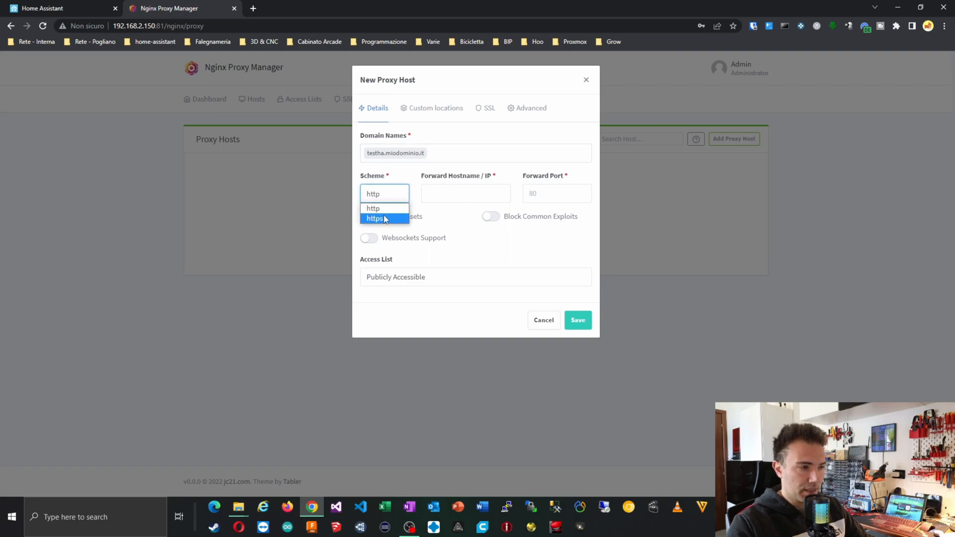
{"action": "left_click", "coordinate": [384, 211]}
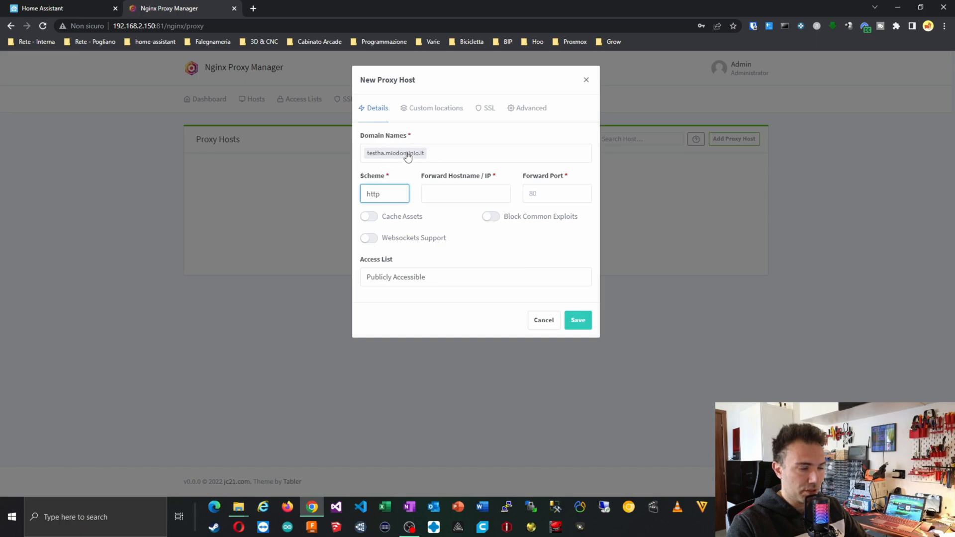
{"action": "left_click", "coordinate": [452, 198]}
{"action": "type", "text": "192.168.2"}
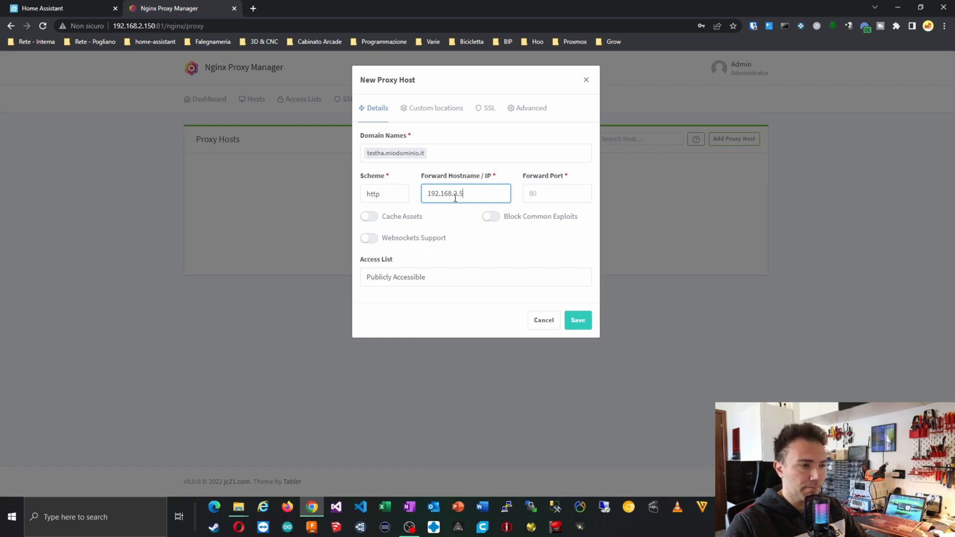
{"action": "type", "text": ".150"}
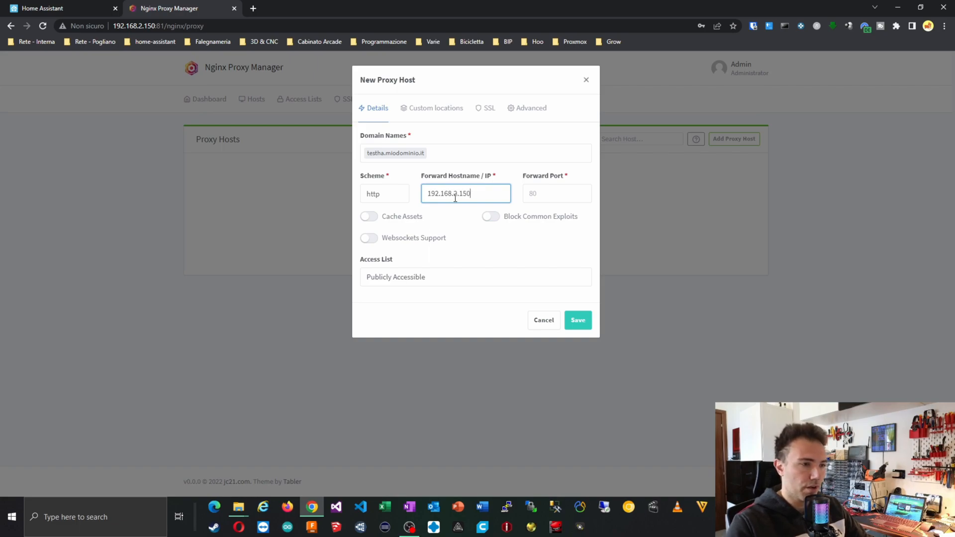
{"action": "left_click", "coordinate": [543, 193]}
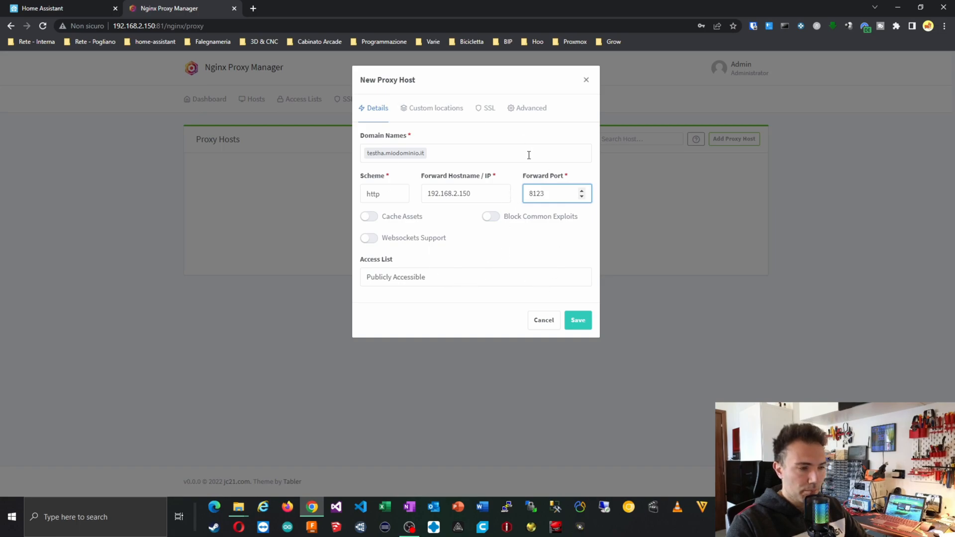
{"action": "left_click", "coordinate": [485, 109]}
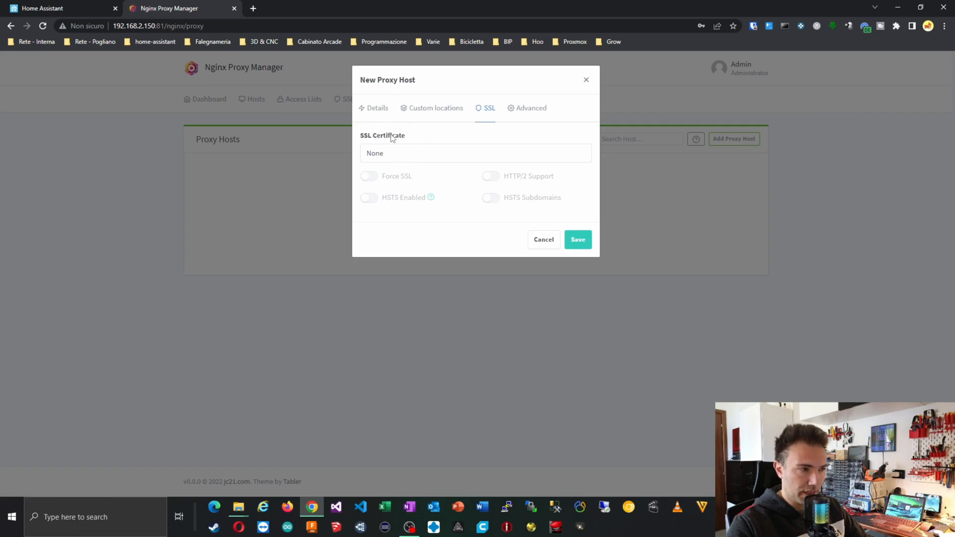
Leave the SSL certificate as None, discard the draft proxy host, and return to Home Assistant.
{"action": "left_click", "coordinate": [431, 155]}
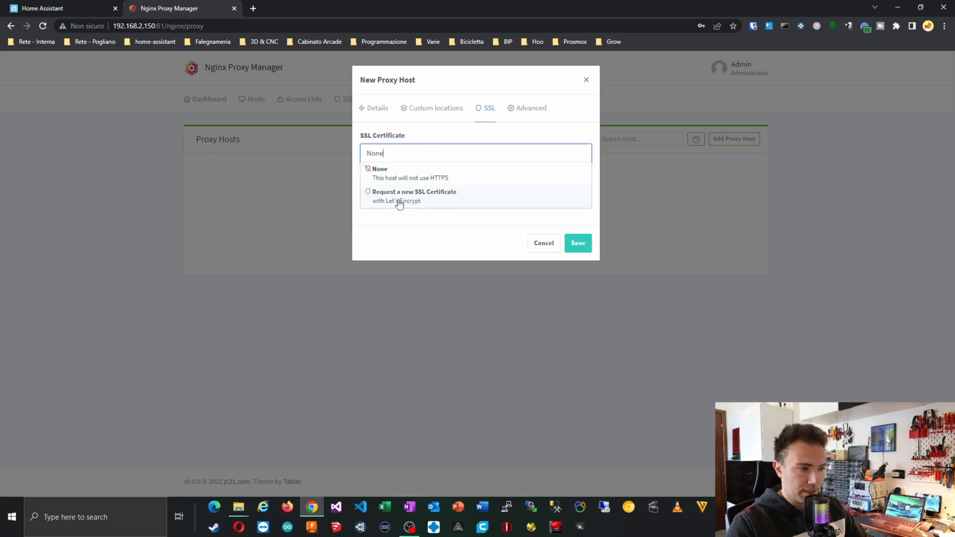
{"action": "left_click", "coordinate": [437, 130]}
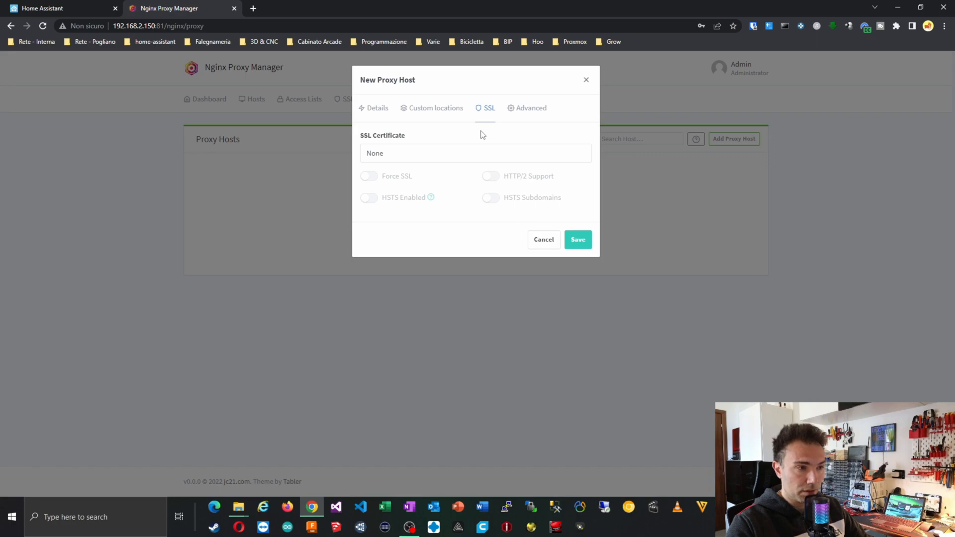
{"action": "left_click", "coordinate": [380, 109]}
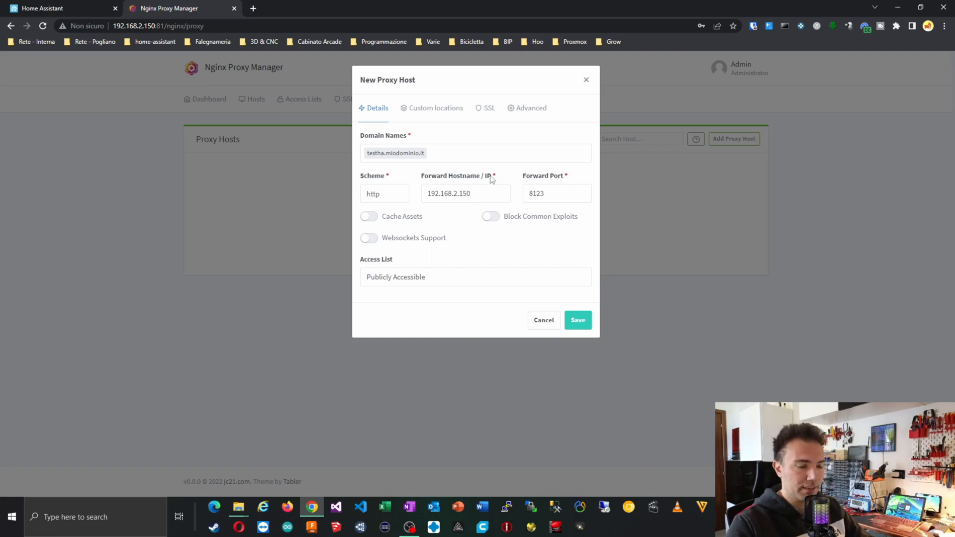
{"action": "left_click", "coordinate": [544, 322]}
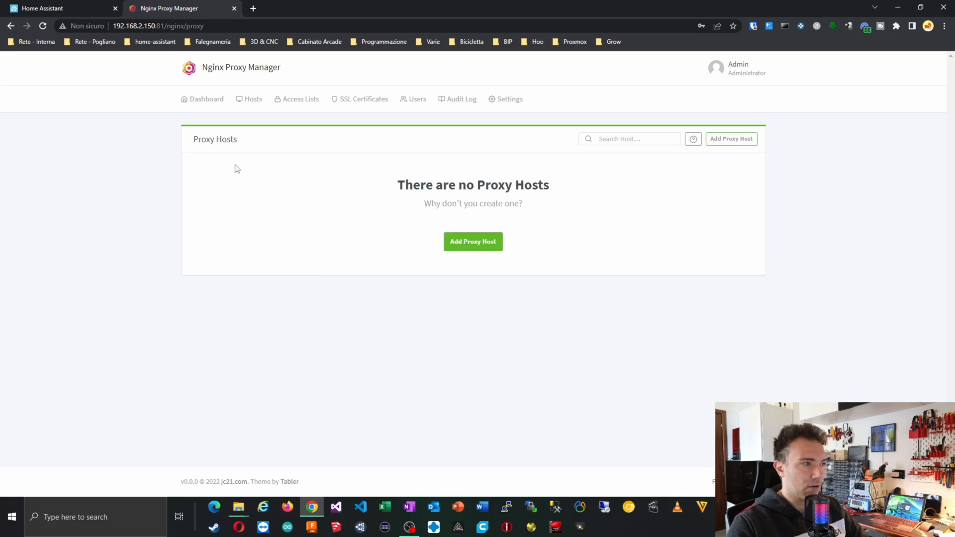
{"action": "left_click", "coordinate": [64, 8]}
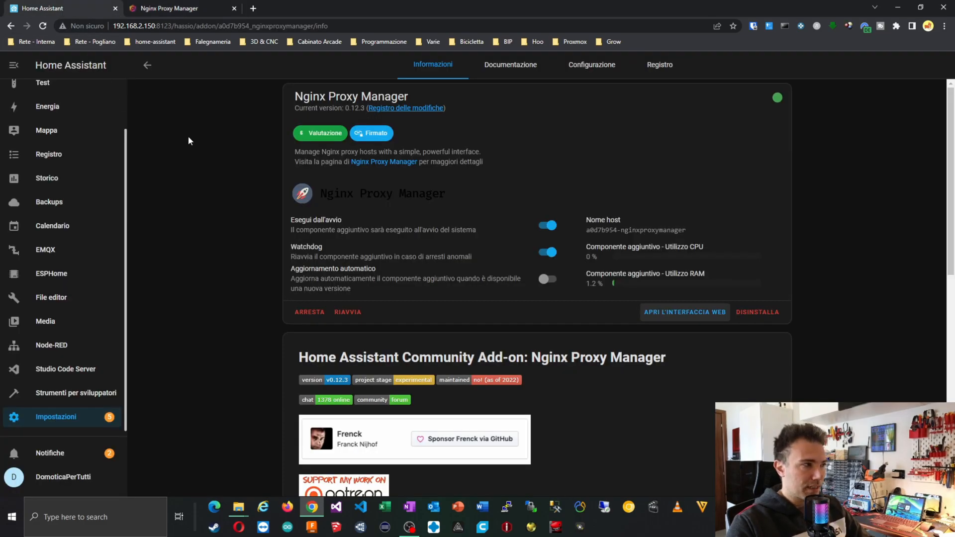
Install and start the Uptime Kuma add-on from the add-on store, confirming port 3001 in Configurazione.
{"action": "left_click", "coordinate": [148, 67]}
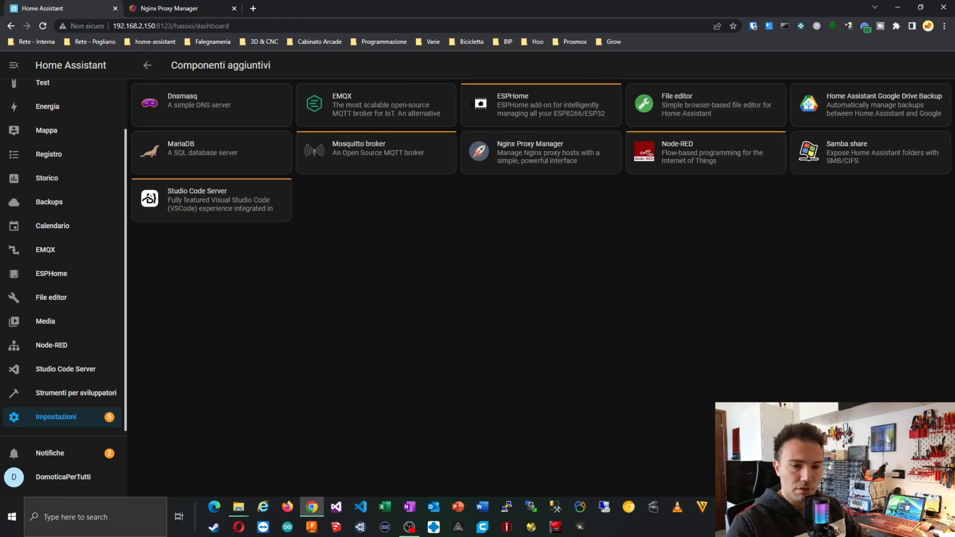
{"action": "left_click", "coordinate": [238, 506]}
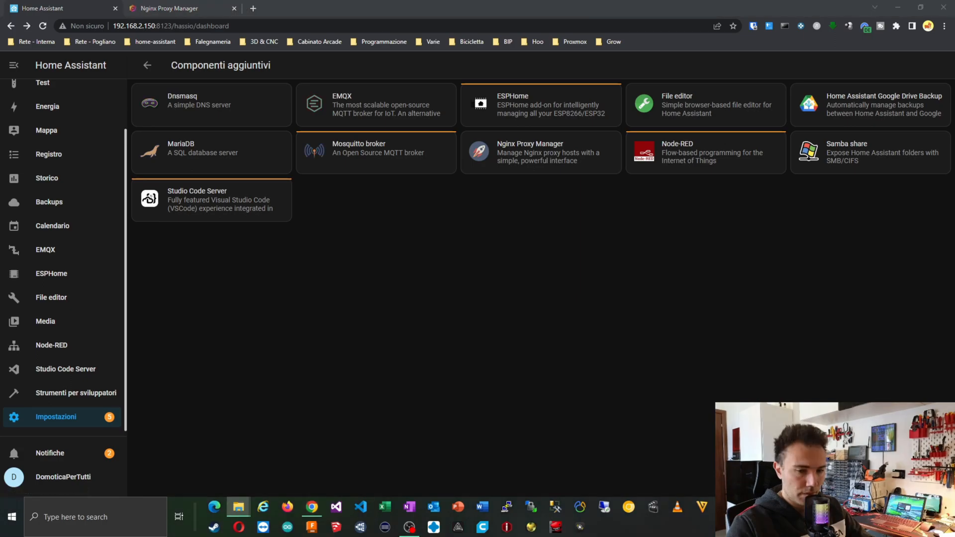
{"action": "left_click", "coordinate": [886, 480]}
{"action": "scroll", "coordinate": [616, 351], "scroll_direction": "down", "scroll_amount": 5}
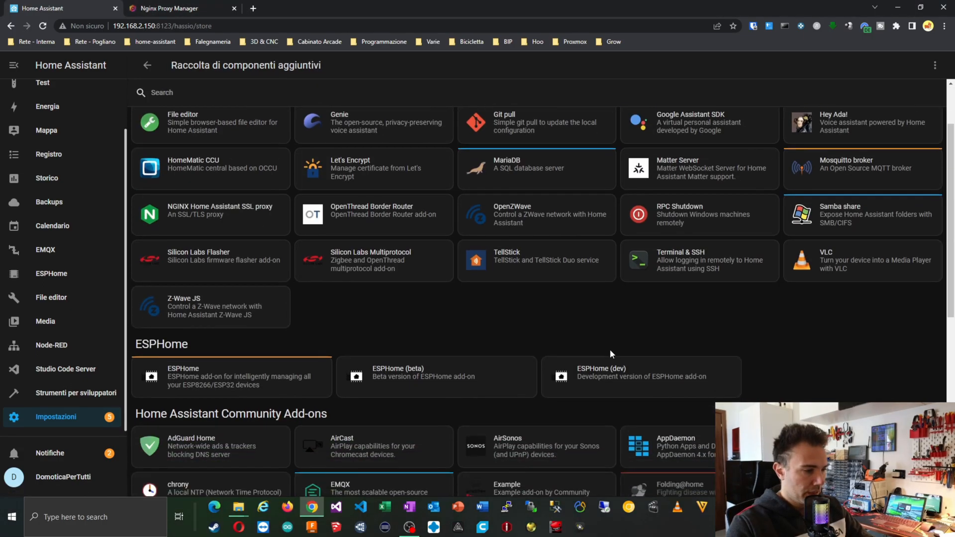
{"action": "scroll", "coordinate": [609, 349], "scroll_direction": "down", "scroll_amount": 4}
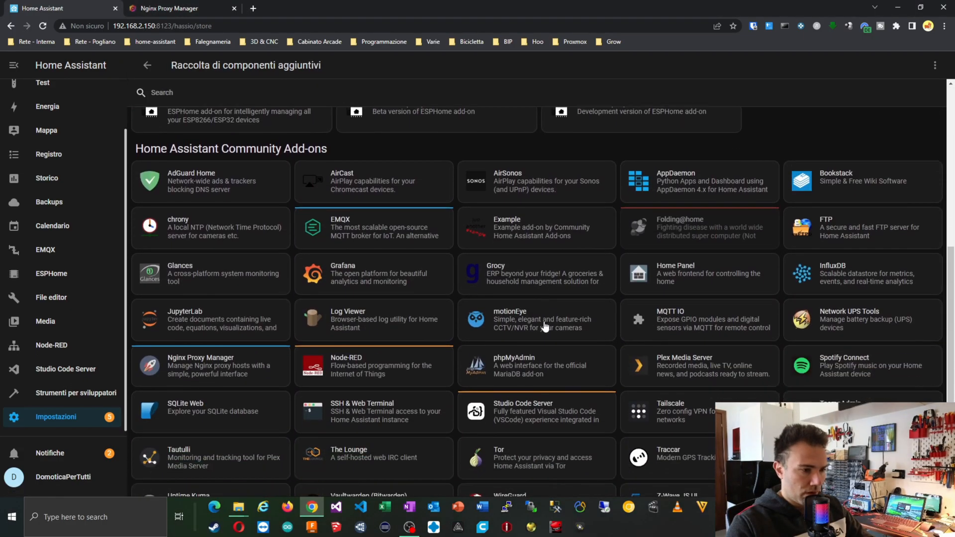
{"action": "scroll", "coordinate": [545, 327], "scroll_direction": "down", "scroll_amount": 1}
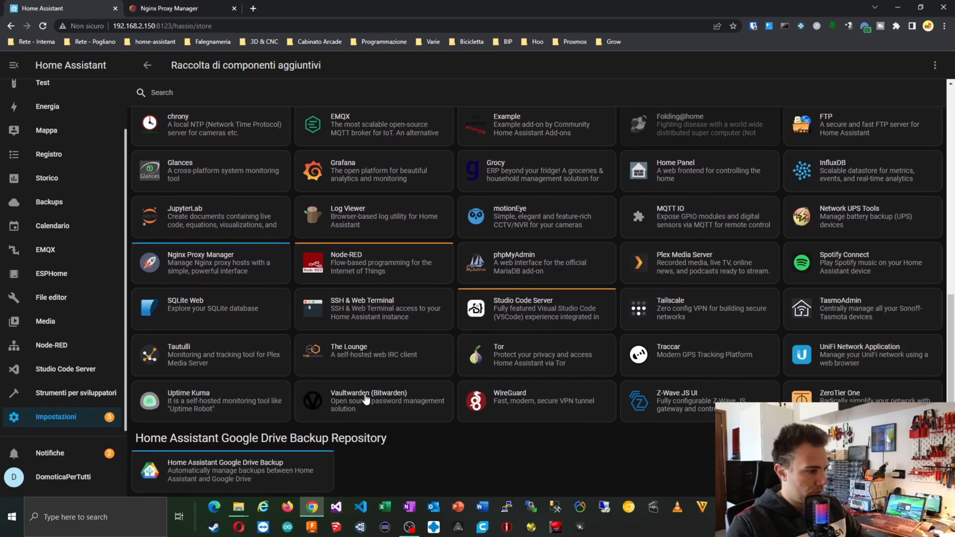
{"action": "left_click", "coordinate": [219, 407]}
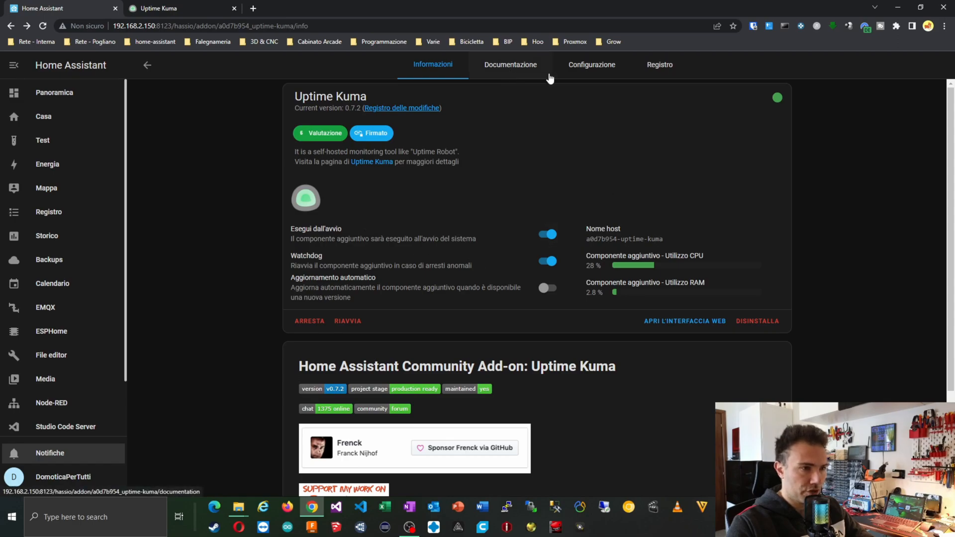
{"action": "left_click", "coordinate": [591, 65]}
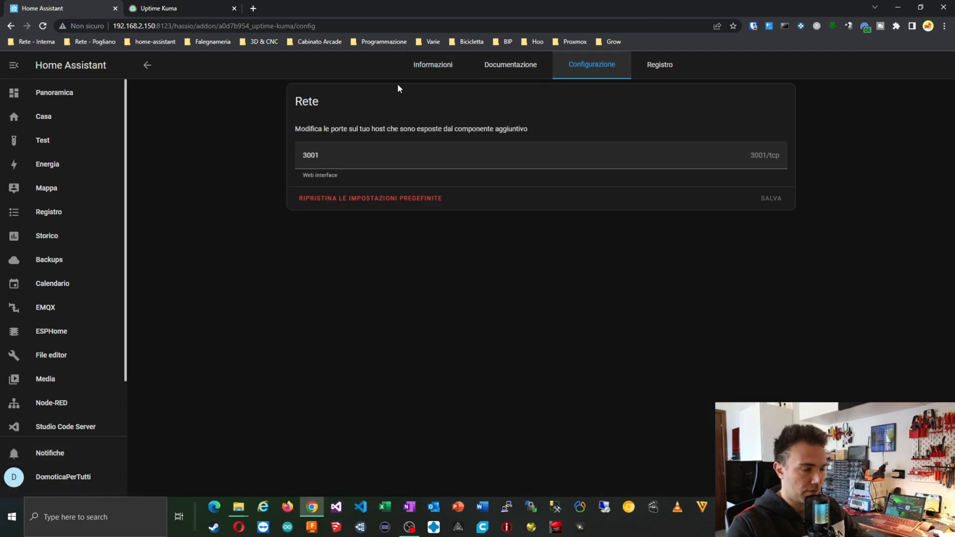
{"action": "left_click", "coordinate": [412, 71]}
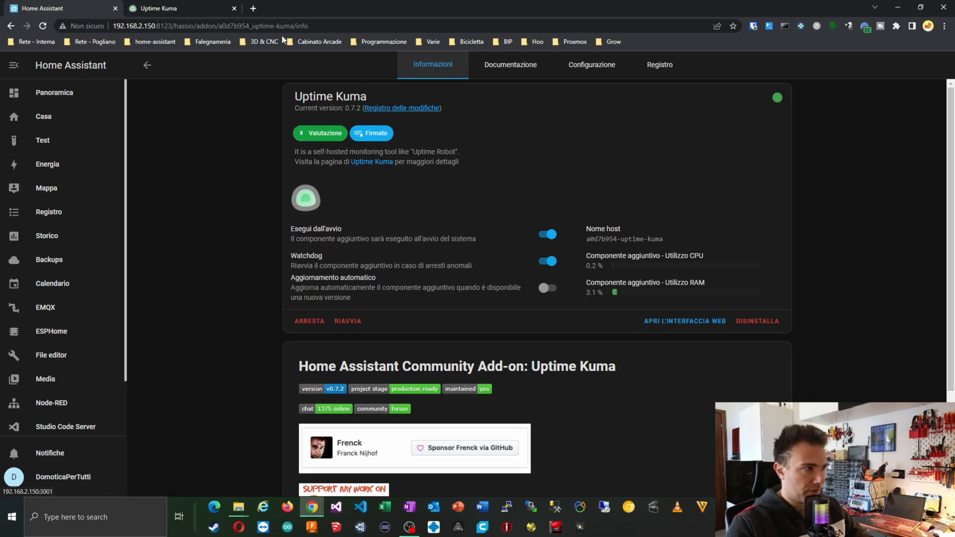
Create the Uptime Kuma administrator account with a username and the password entered twice.
{"action": "left_click", "coordinate": [168, 13]}
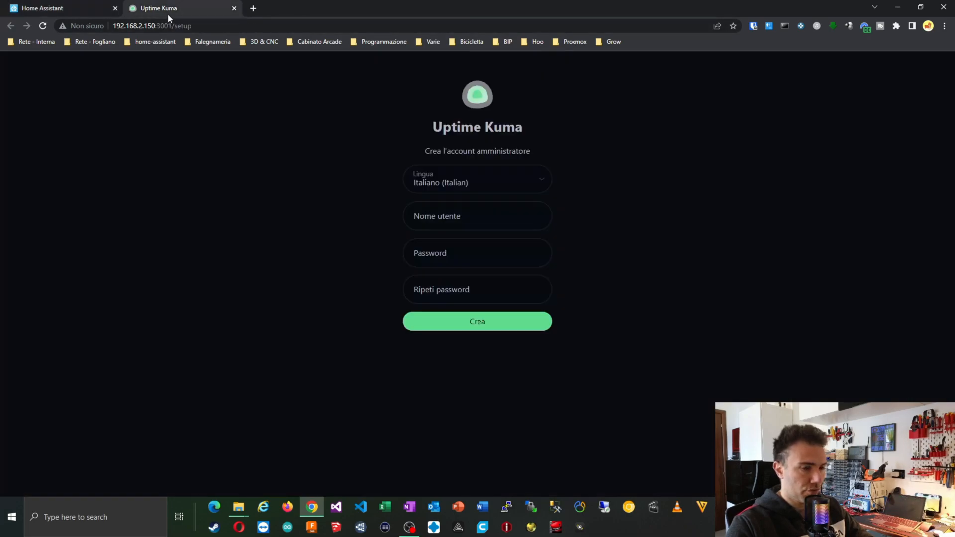
{"action": "left_click", "coordinate": [438, 227]}
{"action": "type", "text": "a"}
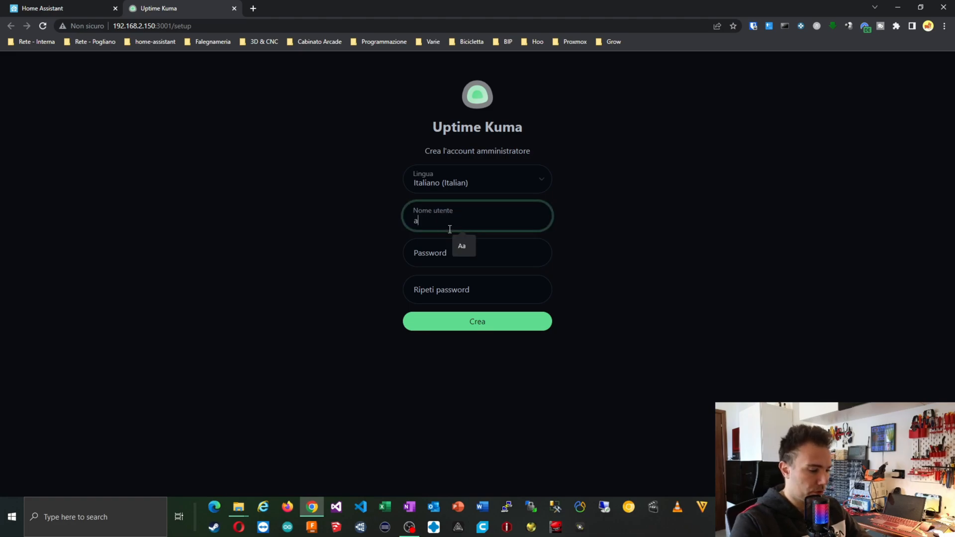
{"action": "type", "text": "dmin"}
{"action": "key", "text": "Tab"}
{"action": "type", "text": "•••••"}
{"action": "key", "text": "Tab"}
{"action": "type", "text": "•••••"}
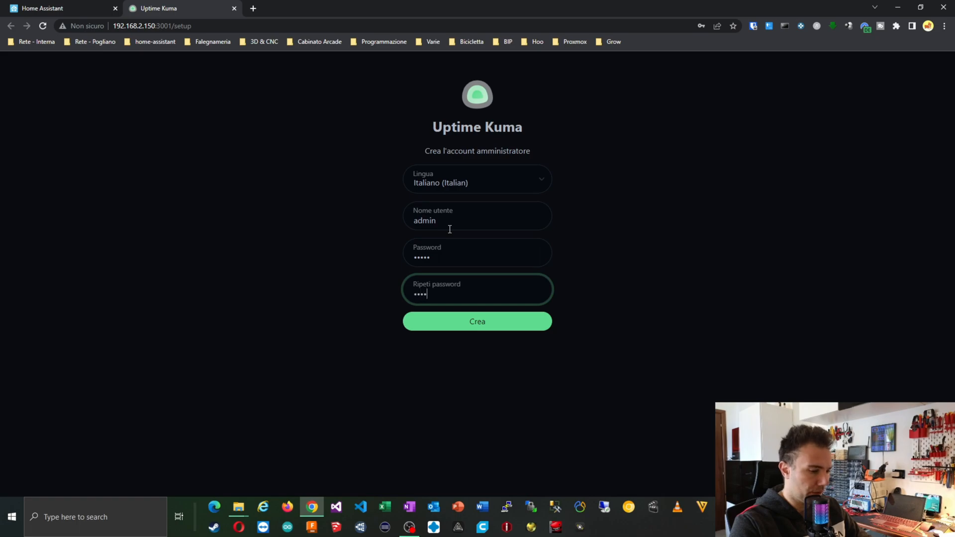
{"action": "double_click", "coordinate": [461, 259]}
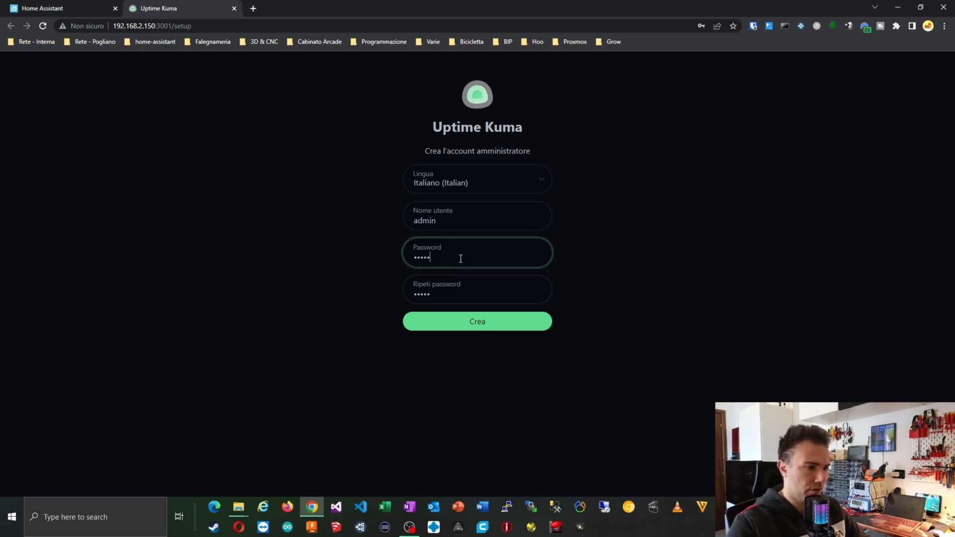
{"action": "type", "text": "•••••••••"}
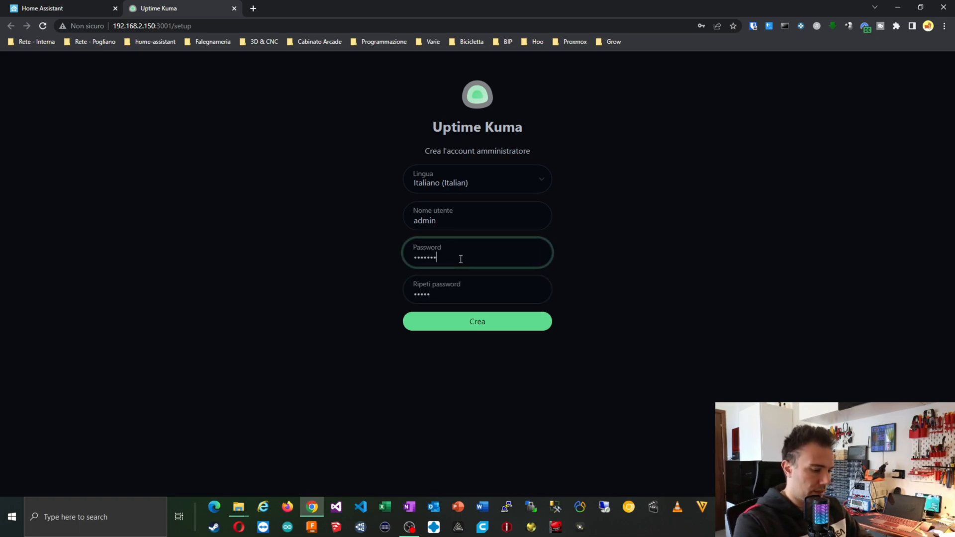
{"action": "type", "text": "•"}
{"action": "key", "text": "Tab"}
{"action": "type", "text": "•••••••••"}
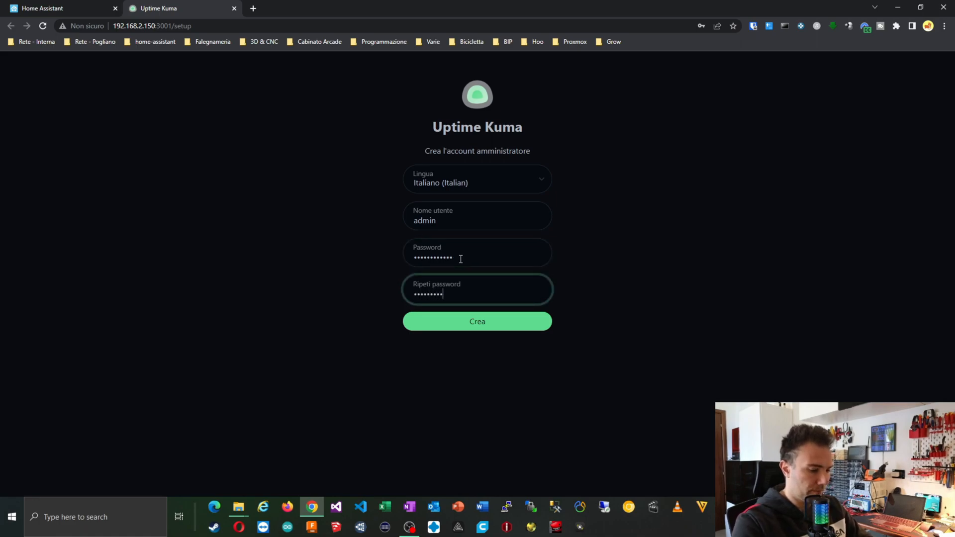
{"action": "type", "text": "•"}
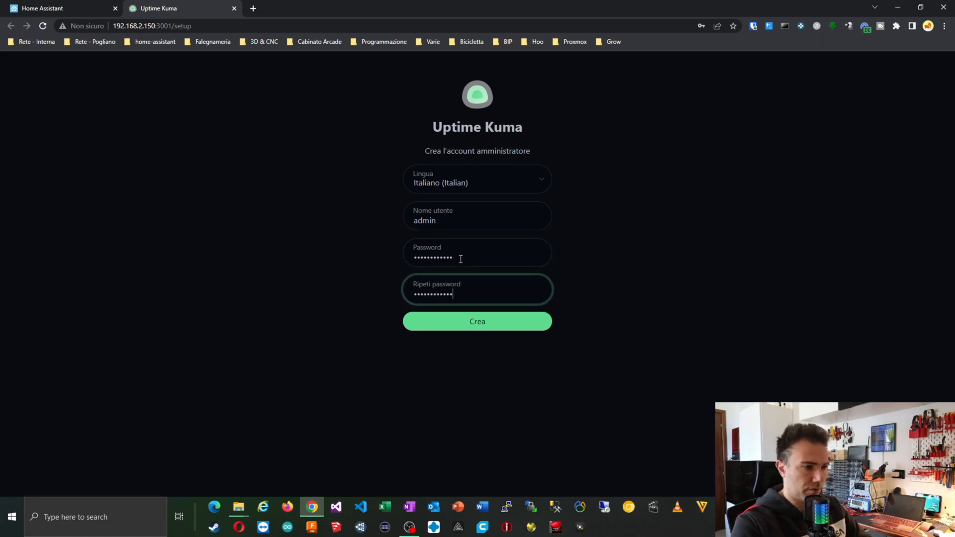
{"action": "left_click", "coordinate": [477, 321]}
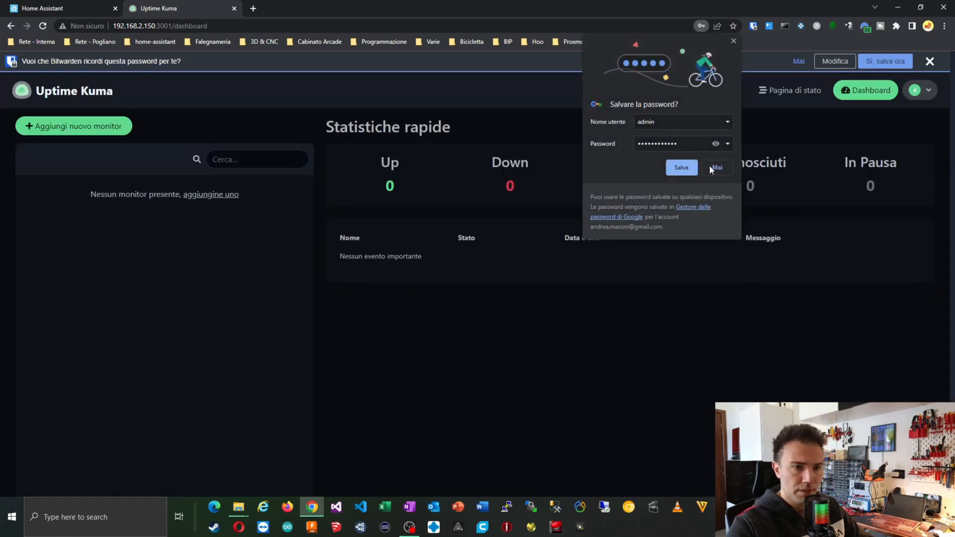
Decline saving the password in Chrome and Bitwarden, then start a new monitor and list its types.
{"action": "left_click", "coordinate": [712, 166]}
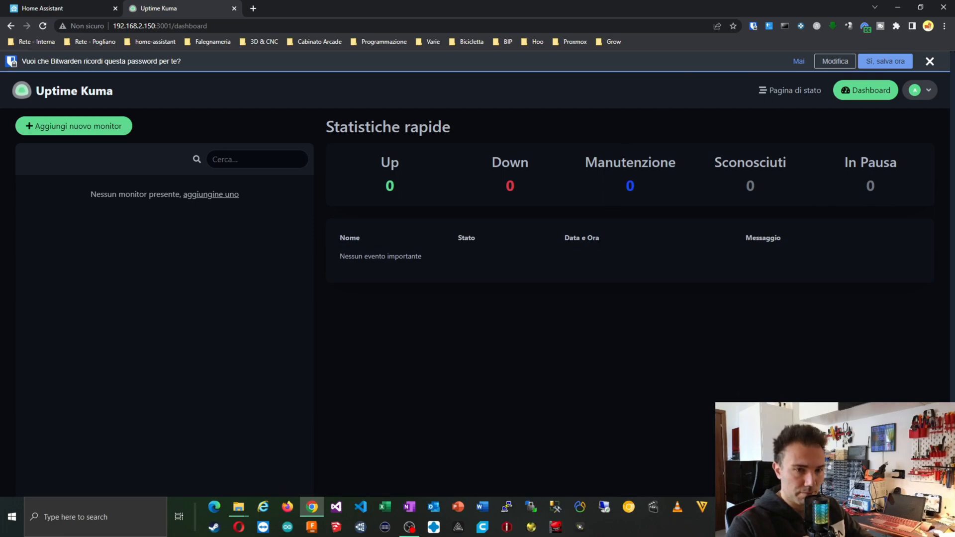
{"action": "left_click", "coordinate": [930, 61]}
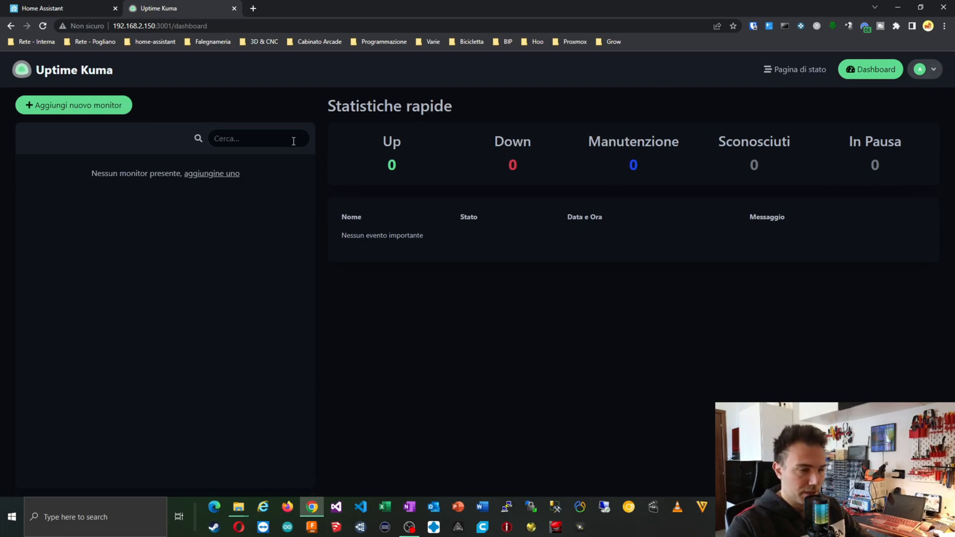
{"action": "left_click", "coordinate": [78, 113]}
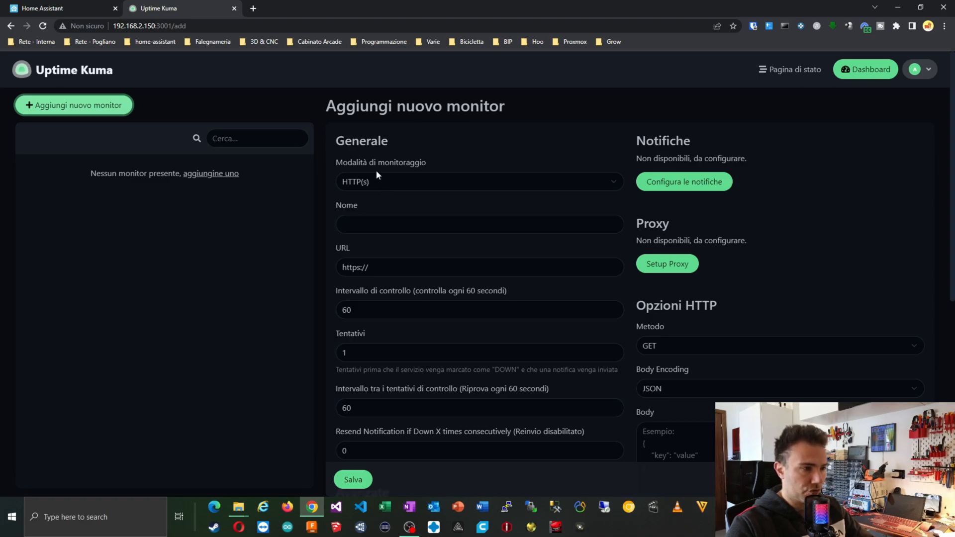
{"action": "left_click", "coordinate": [386, 182]}
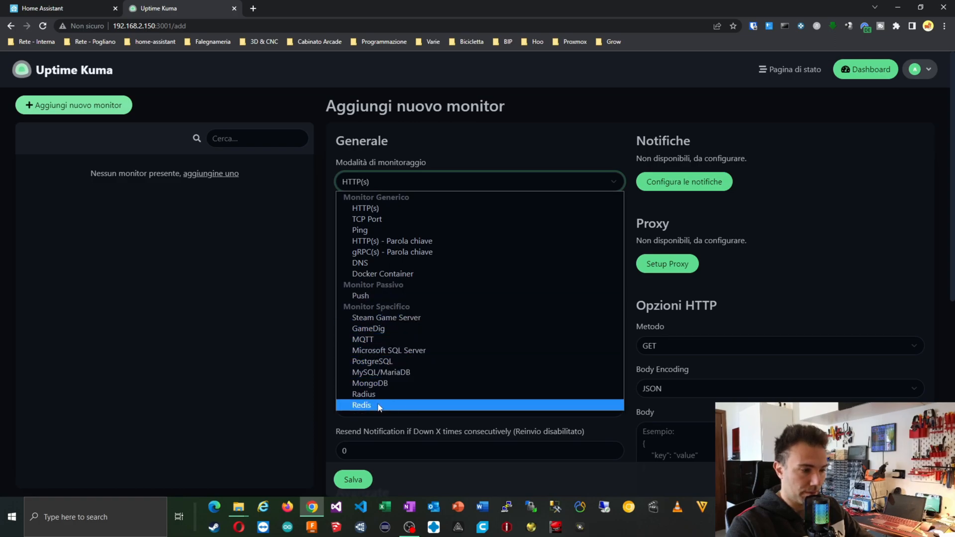
Save an MQTT-type monitor named 'broker locale' and open its status page showing Up.
{"action": "left_click", "coordinate": [377, 339]}
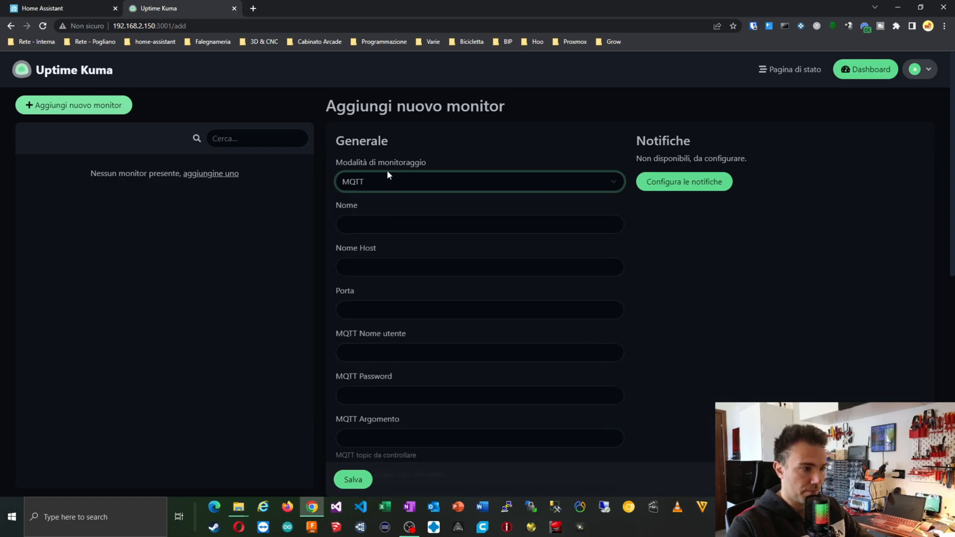
{"action": "scroll", "coordinate": [383, 383], "scroll_direction": "down", "scroll_amount": 2}
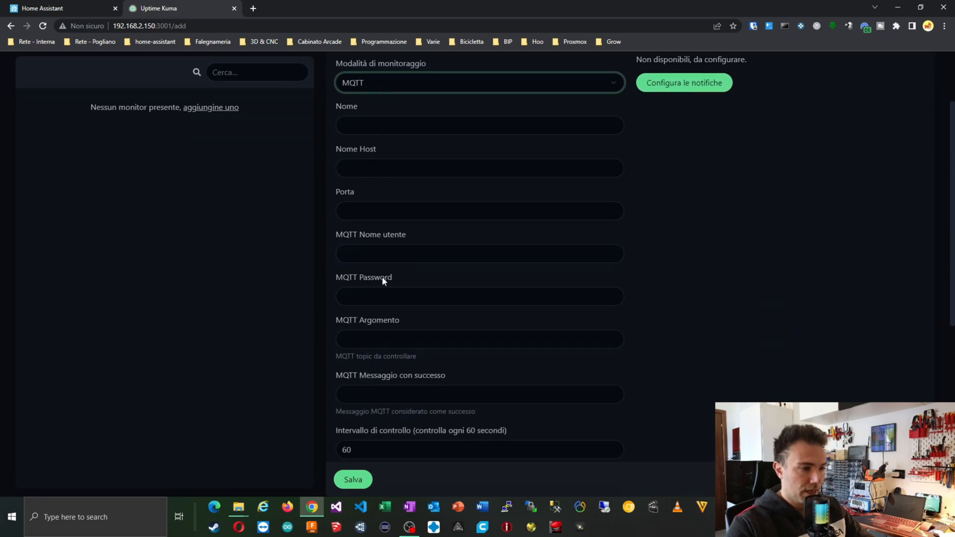
{"action": "scroll", "coordinate": [382, 276], "scroll_direction": "down", "scroll_amount": 2}
{"action": "scroll", "coordinate": [366, 343], "scroll_direction": "down", "scroll_amount": 5}
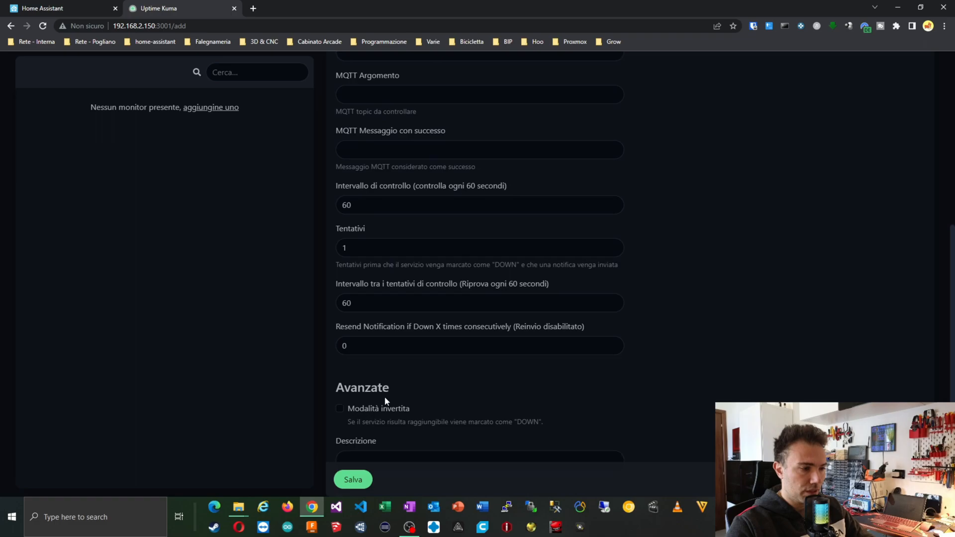
{"action": "scroll", "coordinate": [382, 371], "scroll_direction": "up", "scroll_amount": 10}
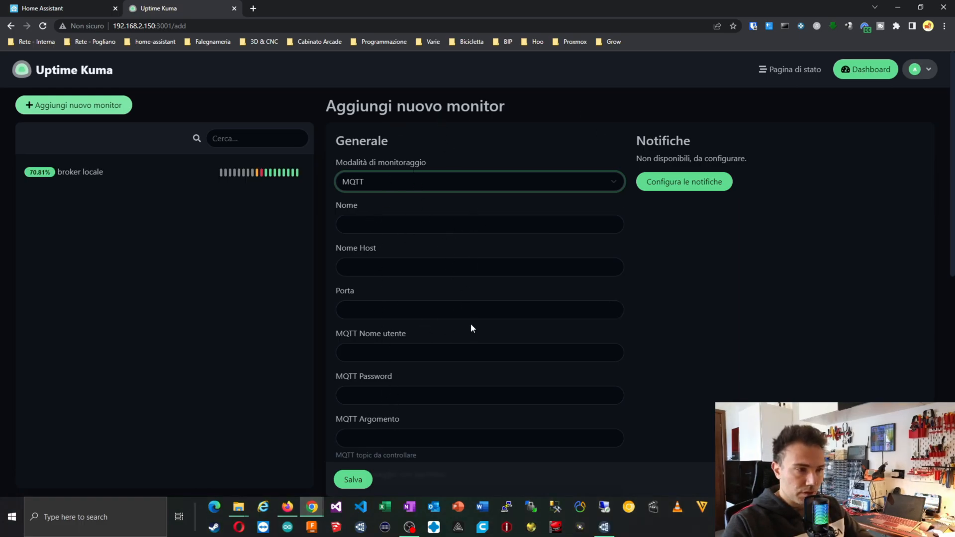
{"action": "scroll", "coordinate": [468, 319], "scroll_direction": "down", "scroll_amount": 5}
{"action": "scroll", "coordinate": [467, 319], "scroll_direction": "up", "scroll_amount": 5}
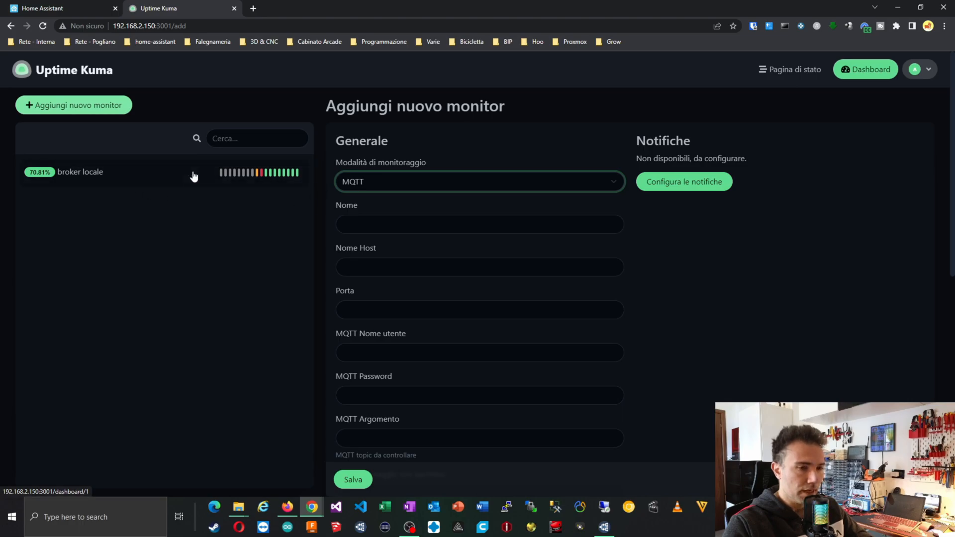
{"action": "left_click", "coordinate": [155, 178]}
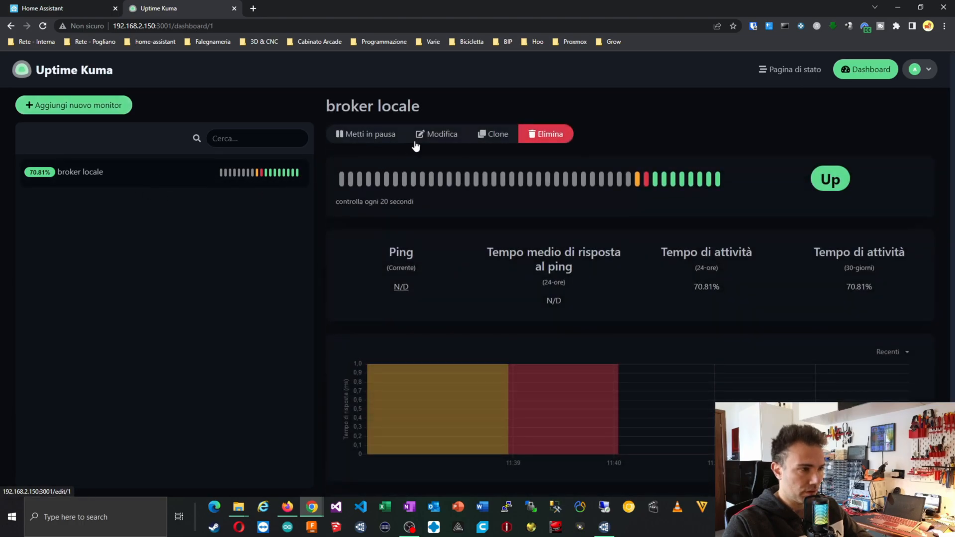
{"action": "left_click", "coordinate": [434, 137]}
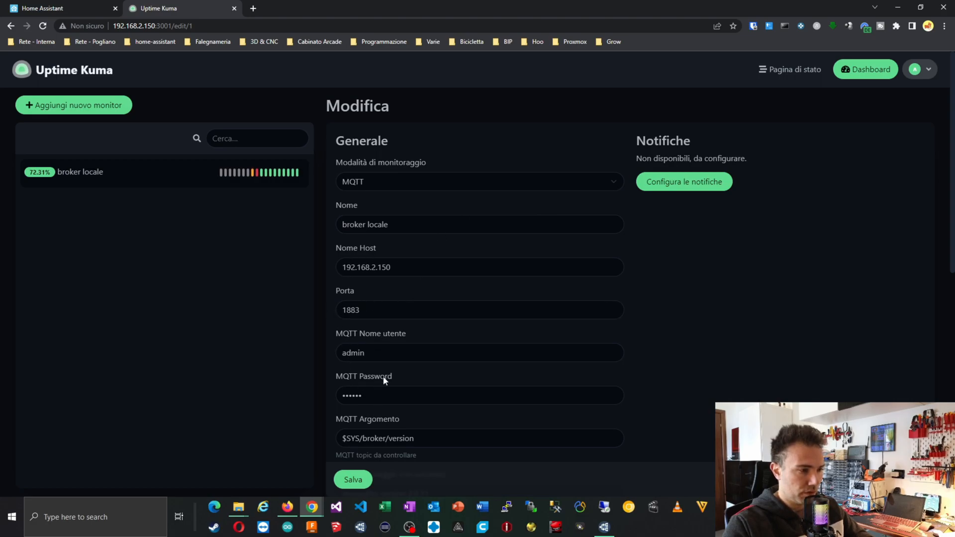
{"action": "scroll", "coordinate": [381, 383], "scroll_direction": "down", "scroll_amount": 2}
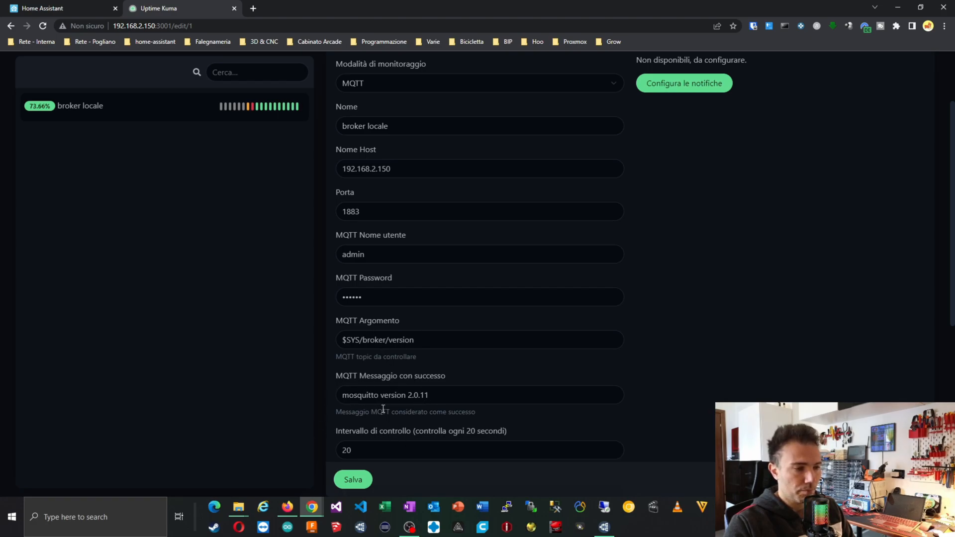
{"action": "scroll", "coordinate": [380, 345], "scroll_direction": "down", "scroll_amount": 3}
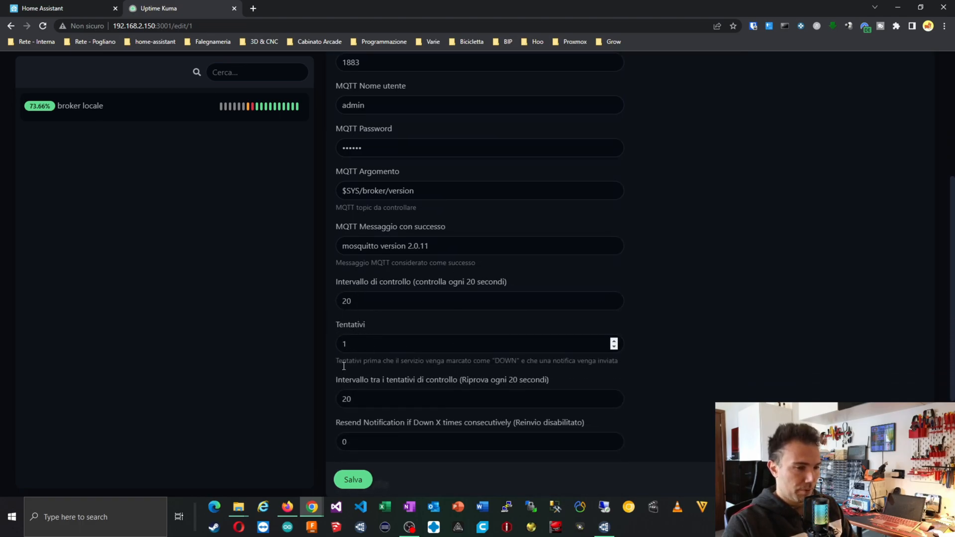
{"action": "scroll", "coordinate": [393, 369], "scroll_direction": "down", "scroll_amount": 2}
{"action": "scroll", "coordinate": [400, 385], "scroll_direction": "down", "scroll_amount": 1}
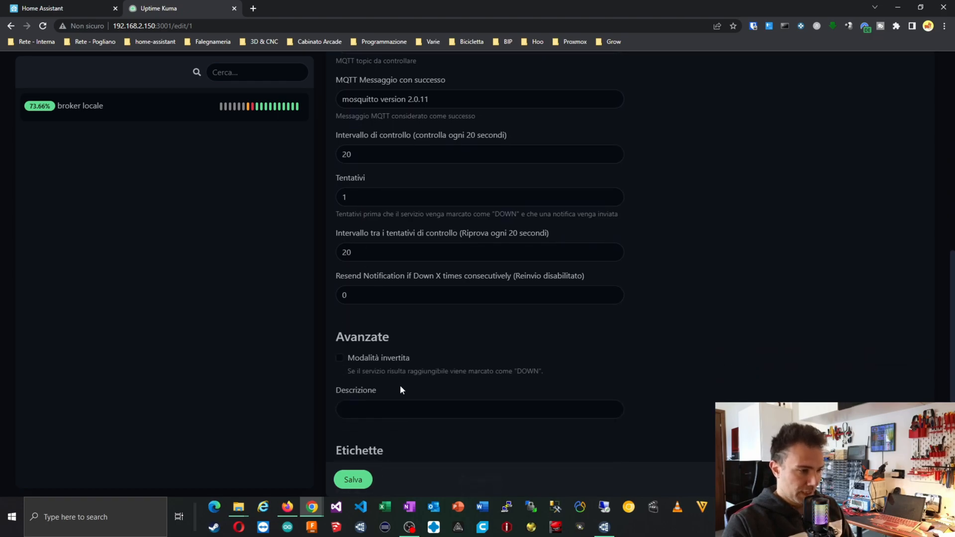
{"action": "scroll", "coordinate": [399, 385], "scroll_direction": "down", "scroll_amount": 1}
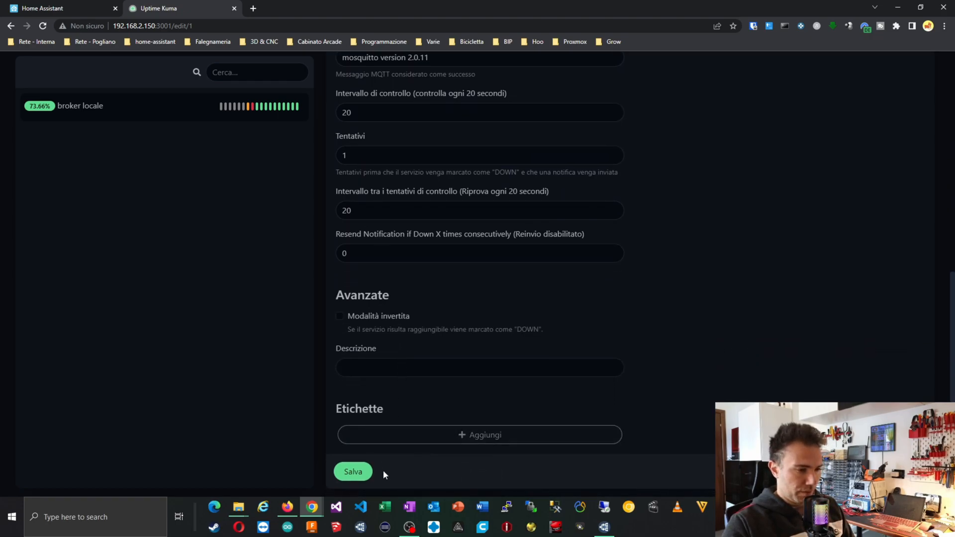
{"action": "scroll", "coordinate": [646, 278], "scroll_direction": "up", "scroll_amount": 8}
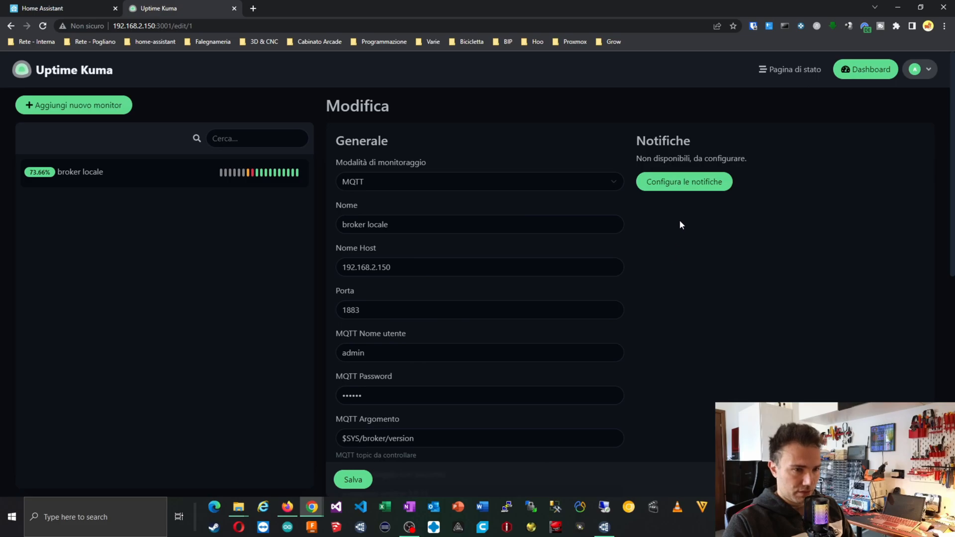
Open the monitor's notification setup and browse the notification services, keeping Telegram for now.
{"action": "left_click", "coordinate": [687, 184]}
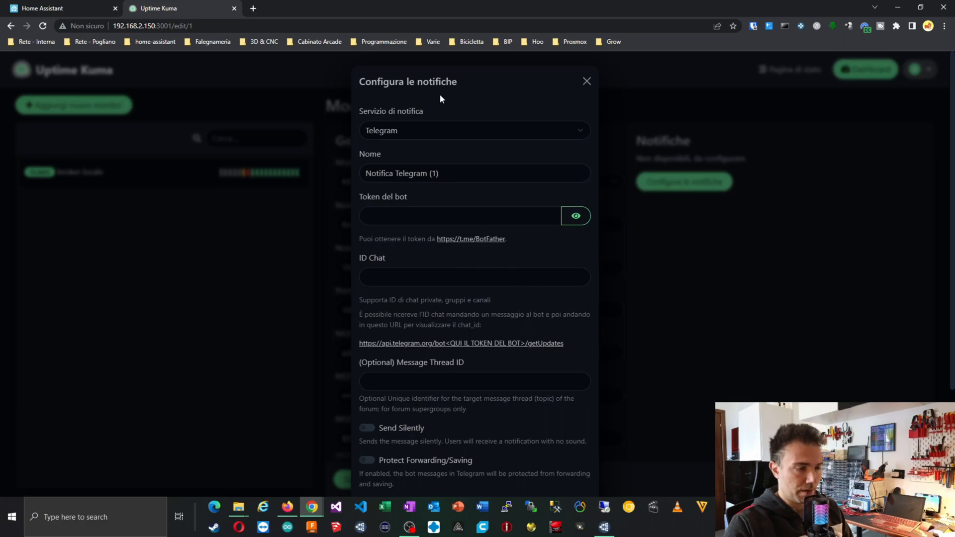
{"action": "left_click", "coordinate": [426, 130]}
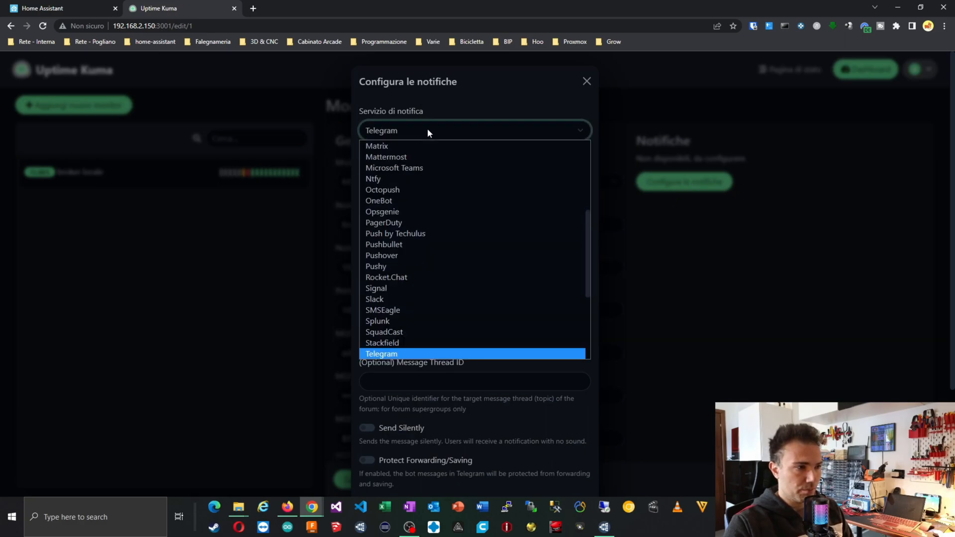
{"action": "scroll", "coordinate": [401, 312], "scroll_direction": "up", "scroll_amount": 4}
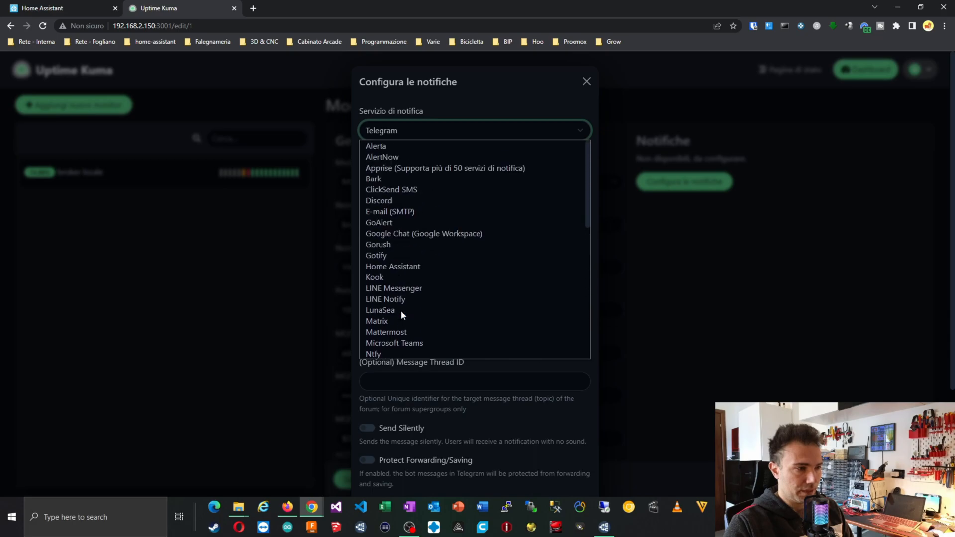
{"action": "left_click", "coordinate": [406, 133]}
{"action": "left_click", "coordinate": [404, 137]}
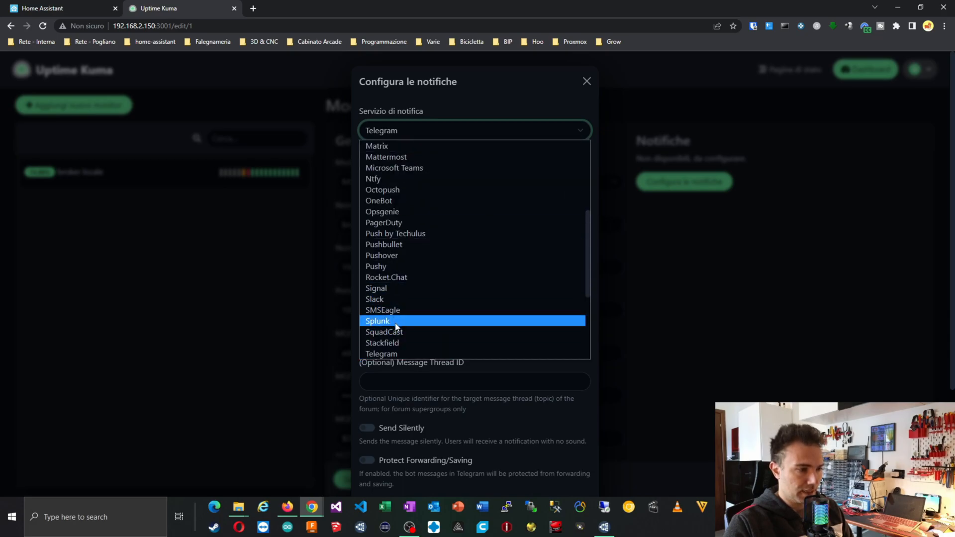
{"action": "scroll", "coordinate": [398, 234], "scroll_direction": "up", "scroll_amount": 4}
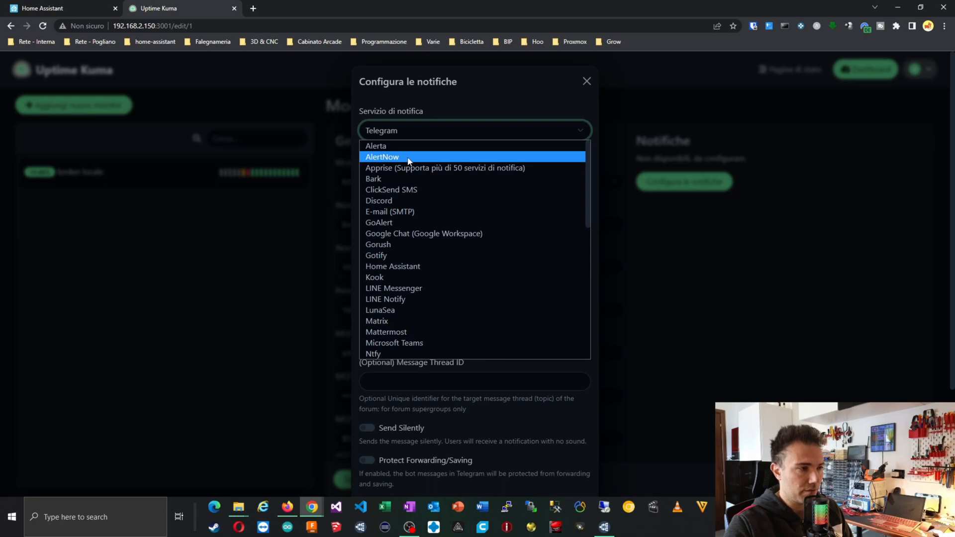
{"action": "scroll", "coordinate": [404, 214], "scroll_direction": "down", "scroll_amount": 8}
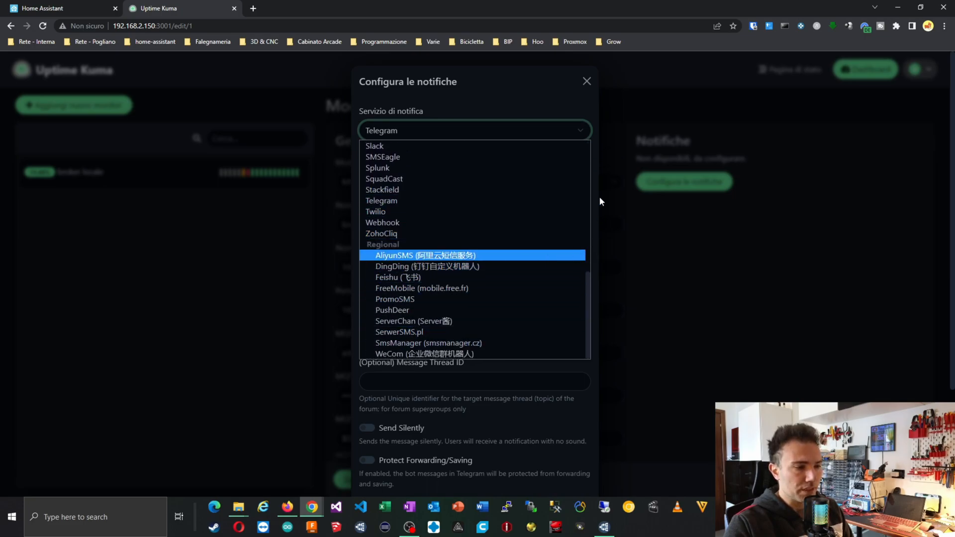
{"action": "left_click", "coordinate": [528, 383]}
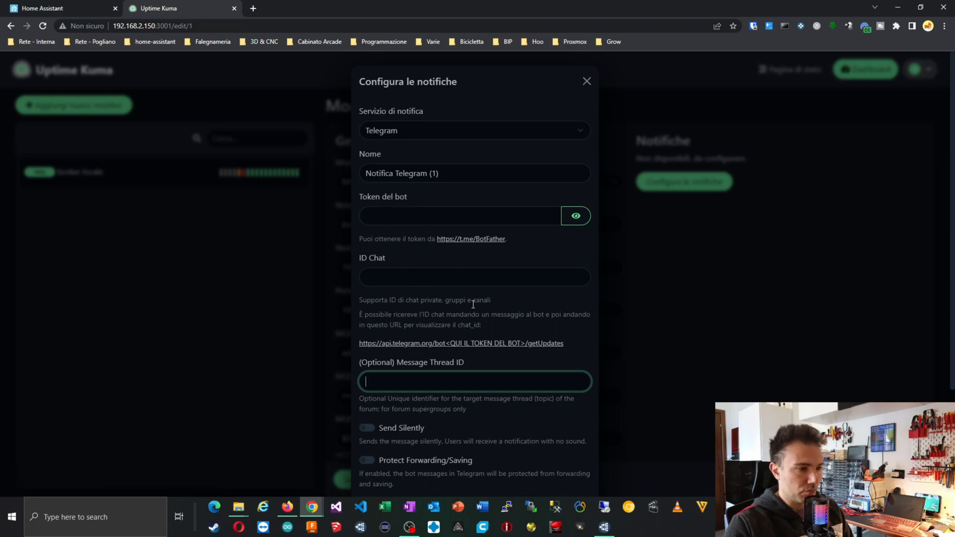
Change the notification service from Telegram to E-mail (SMTP).
{"action": "scroll", "coordinate": [473, 305], "scroll_direction": "down", "scroll_amount": 3}
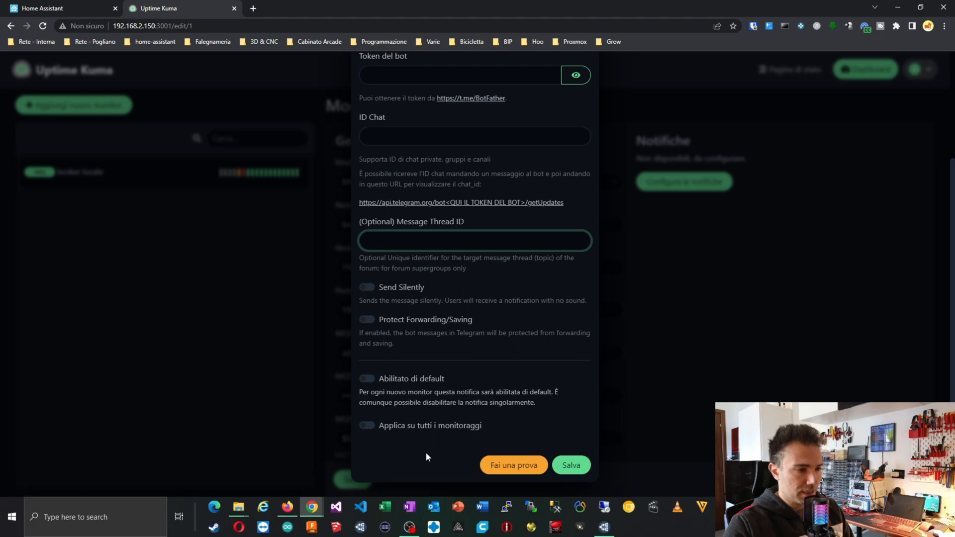
{"action": "scroll", "coordinate": [415, 254], "scroll_direction": "up", "scroll_amount": 3}
{"action": "left_click", "coordinate": [416, 132]}
{"action": "scroll", "coordinate": [398, 297], "scroll_direction": "down", "scroll_amount": 3}
{"action": "scroll", "coordinate": [399, 297], "scroll_direction": "up", "scroll_amount": 6}
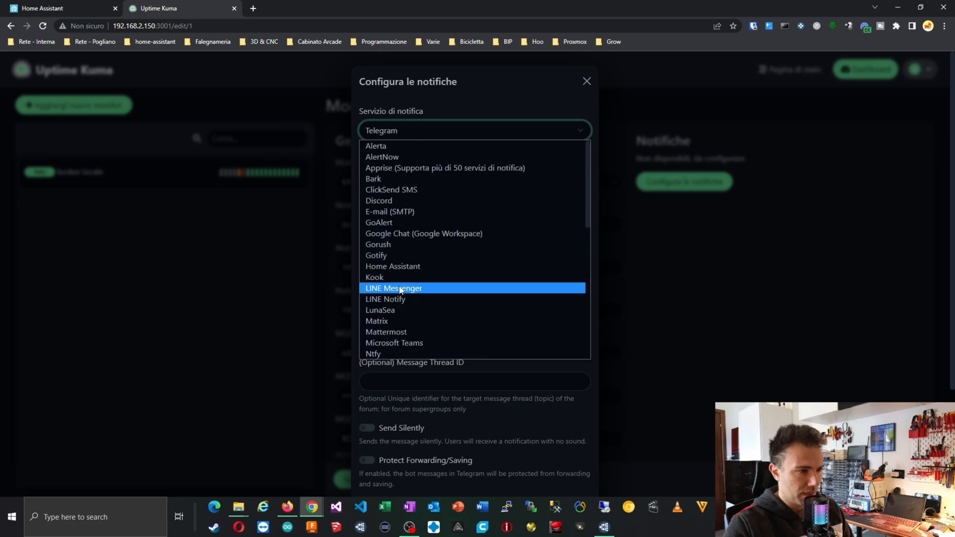
{"action": "left_click", "coordinate": [404, 212]}
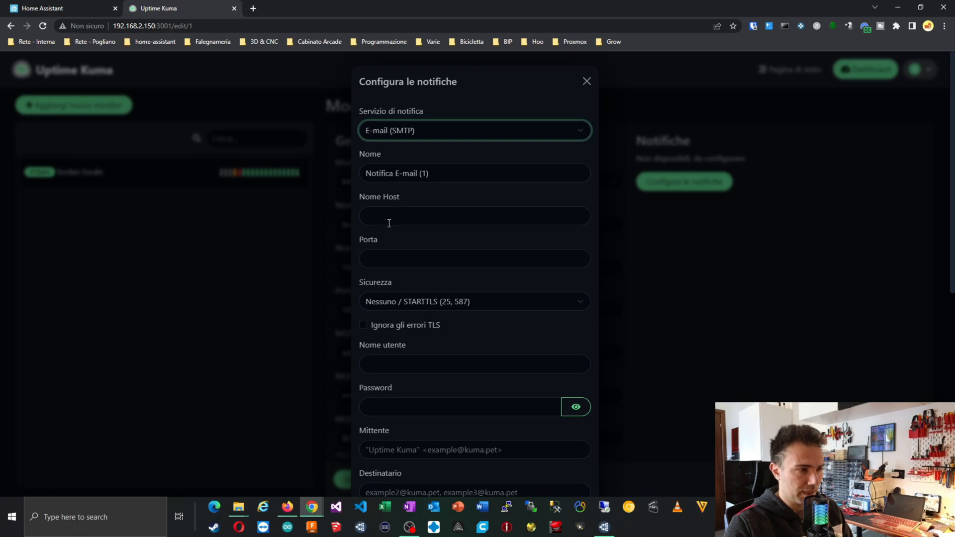
{"action": "scroll", "coordinate": [425, 363], "scroll_direction": "down", "scroll_amount": 2}
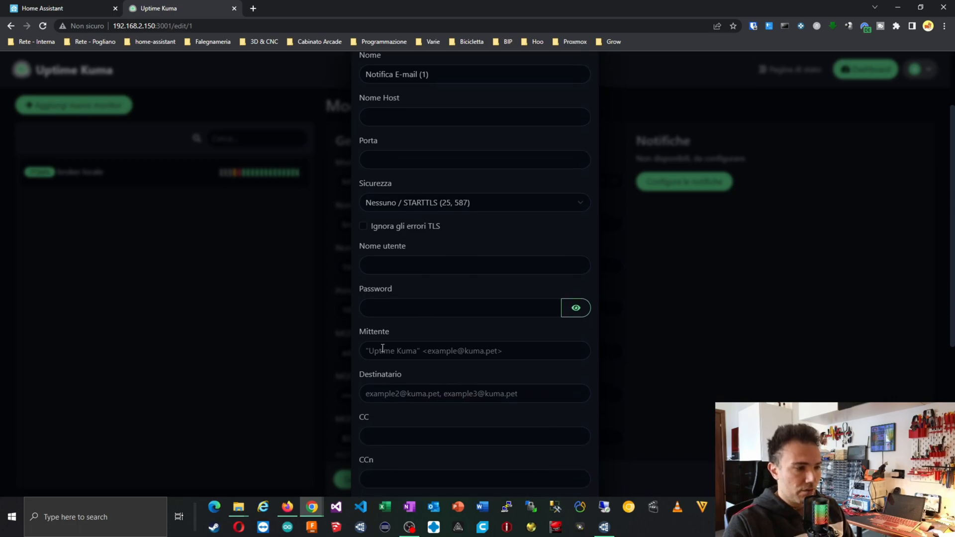
{"action": "left_click", "coordinate": [505, 349]}
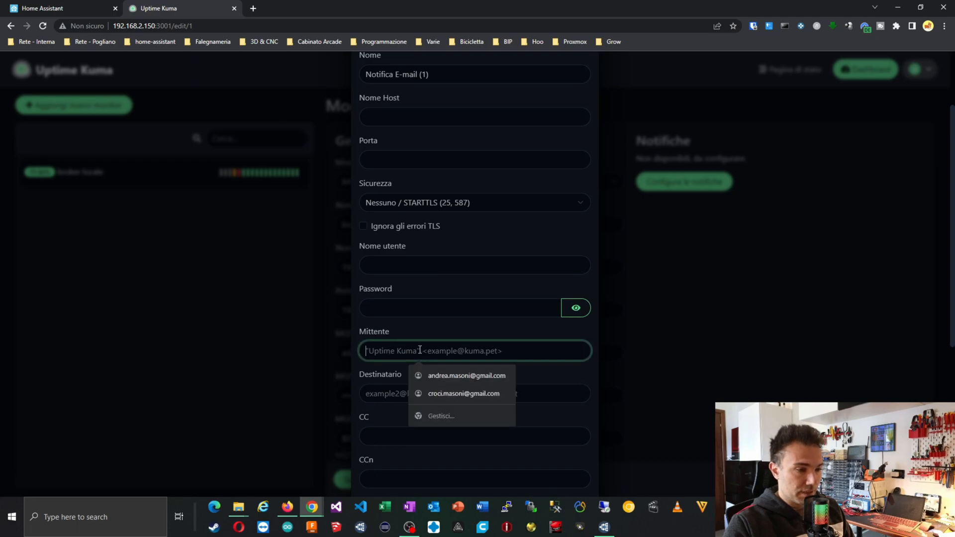
{"action": "left_click", "coordinate": [405, 388]}
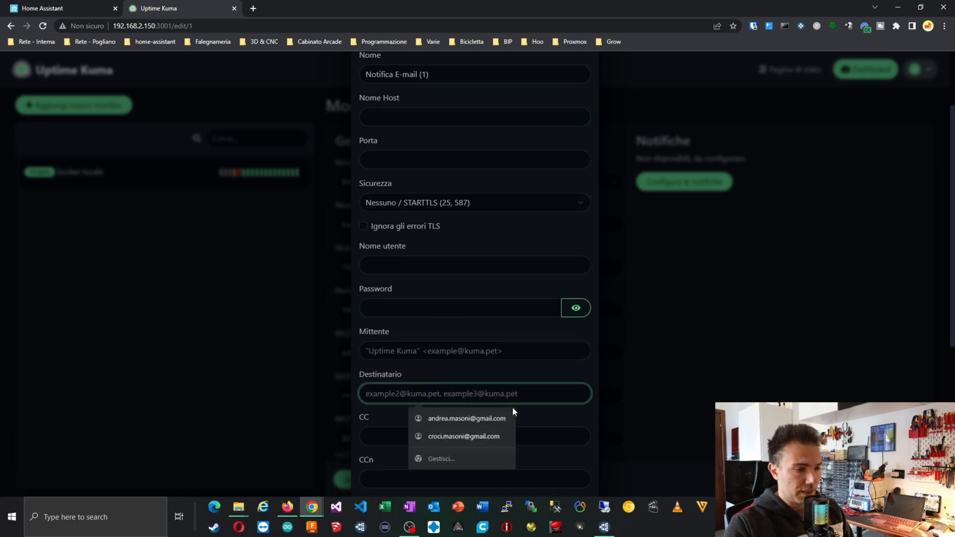
{"action": "scroll", "coordinate": [386, 412], "scroll_direction": "down", "scroll_amount": 2}
{"action": "scroll", "coordinate": [389, 419], "scroll_direction": "down", "scroll_amount": 1}
{"action": "scroll", "coordinate": [399, 368], "scroll_direction": "down", "scroll_amount": 3}
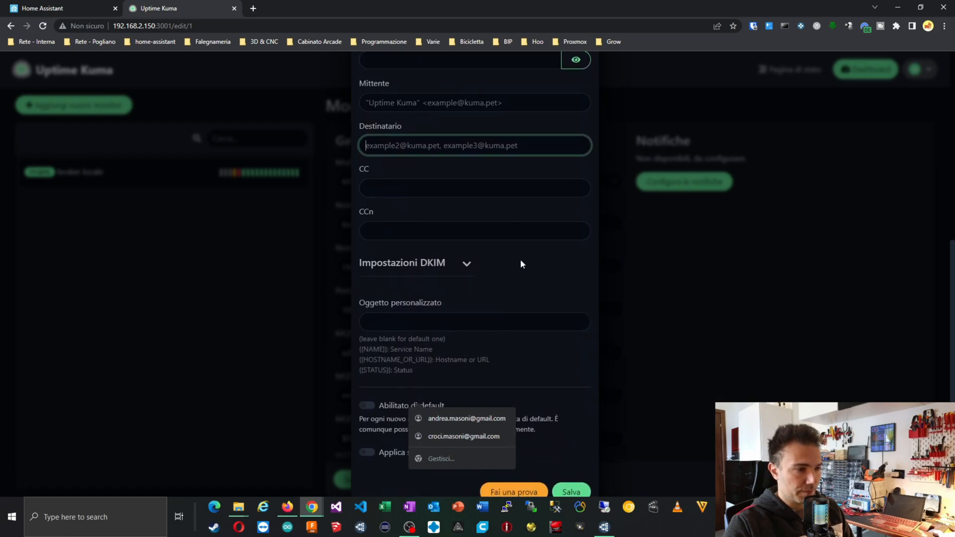
{"action": "scroll", "coordinate": [520, 259], "scroll_direction": "down", "scroll_amount": 1}
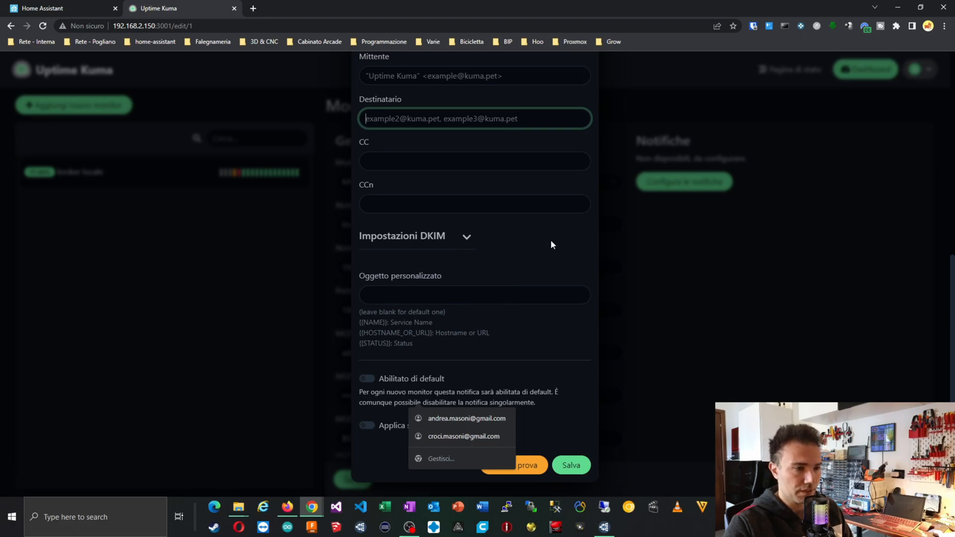
{"action": "left_click", "coordinate": [627, 319]}
{"action": "scroll", "coordinate": [438, 247], "scroll_direction": "up", "scroll_amount": 8}
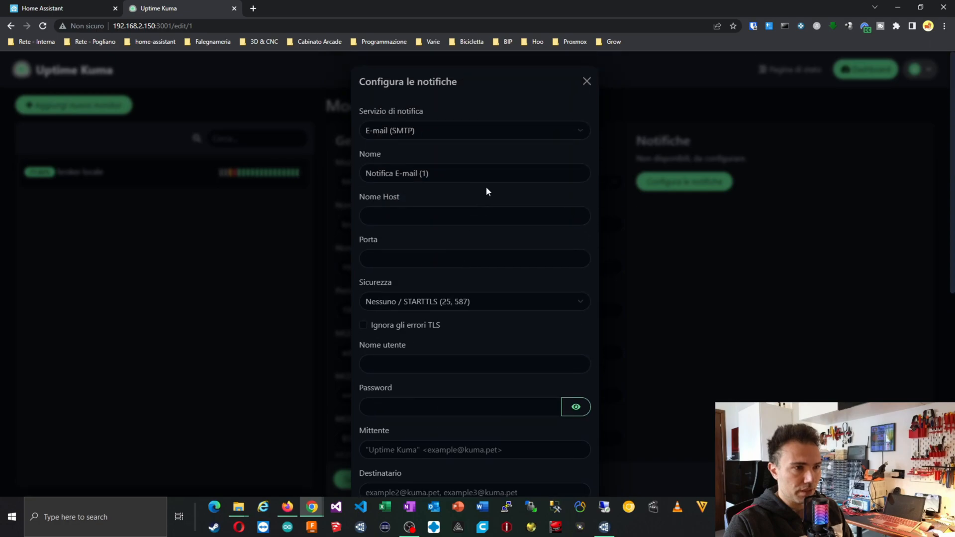
Close the notification dialog and reopen the broker locale monitor page, Up with 77.96% uptime.
{"action": "left_click", "coordinate": [587, 82]}
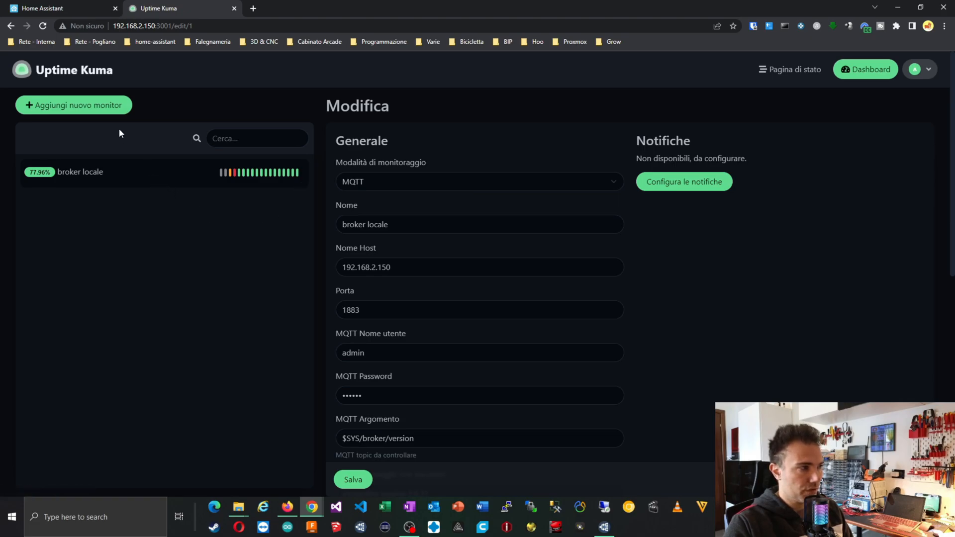
{"action": "left_click", "coordinate": [785, 70]}
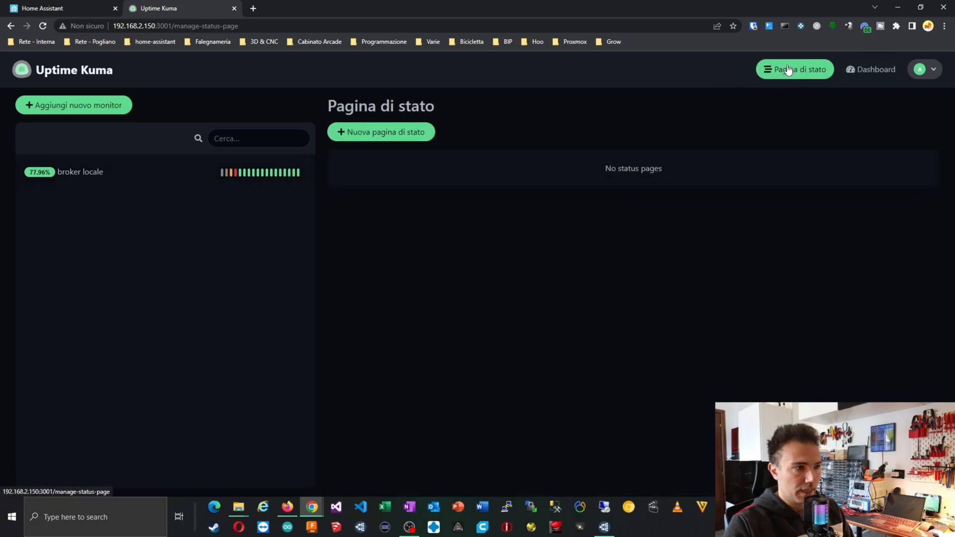
{"action": "left_click", "coordinate": [101, 173]}
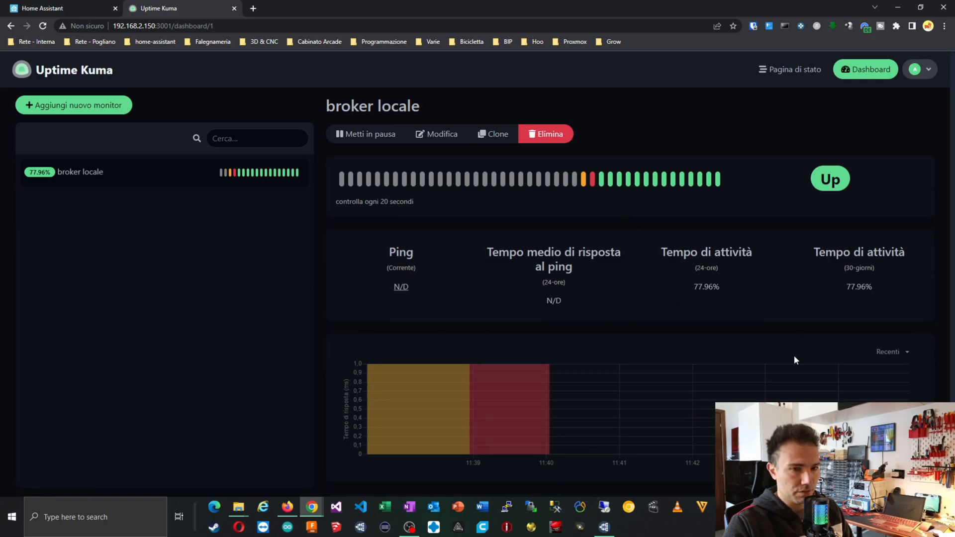
{"action": "scroll", "coordinate": [793, 359], "scroll_direction": "down", "scroll_amount": 2}
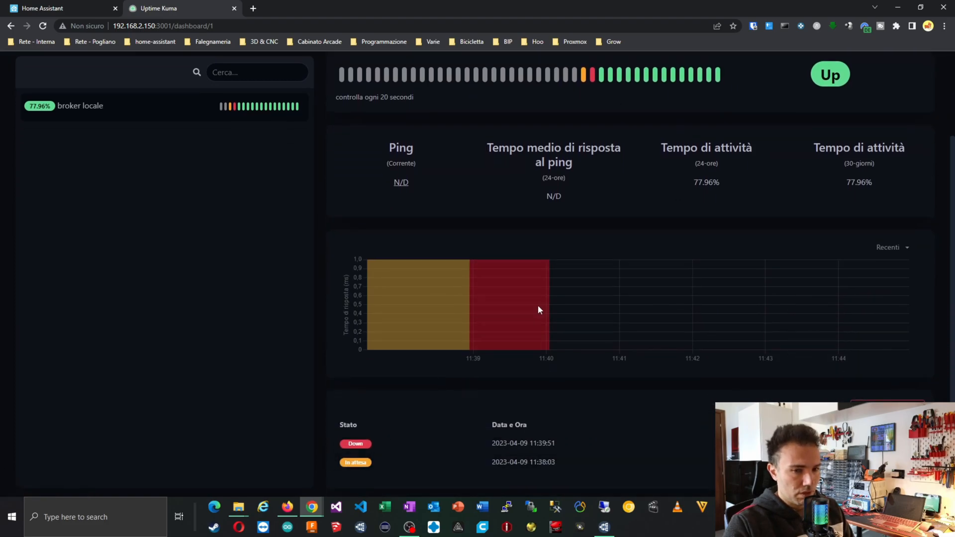
{"action": "scroll", "coordinate": [538, 309], "scroll_direction": "up", "scroll_amount": 2}
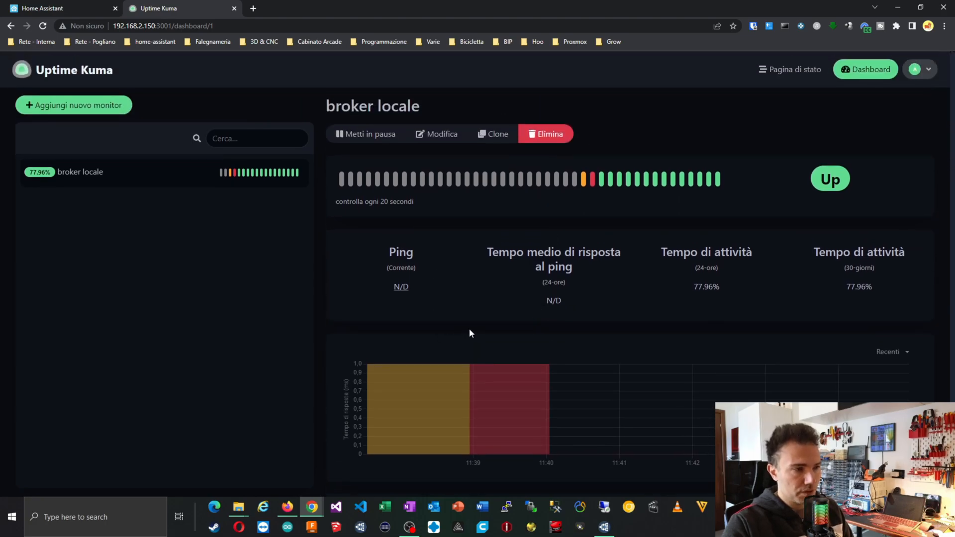